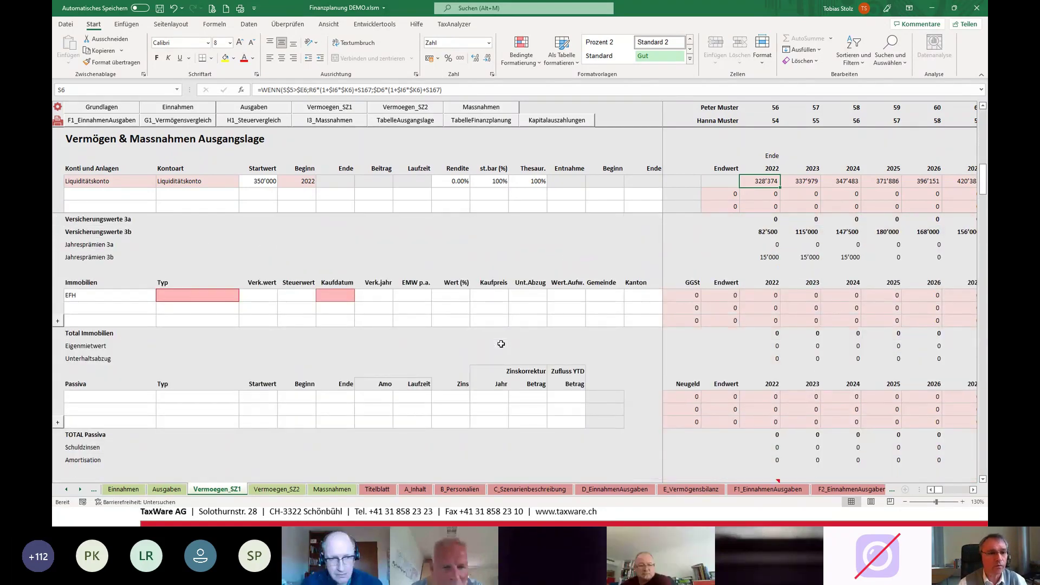
Set the EFH property's type to Selbstgenutzt and its Verk.wert to 1'500'000
left_click(209, 257)
left_click(243, 258)
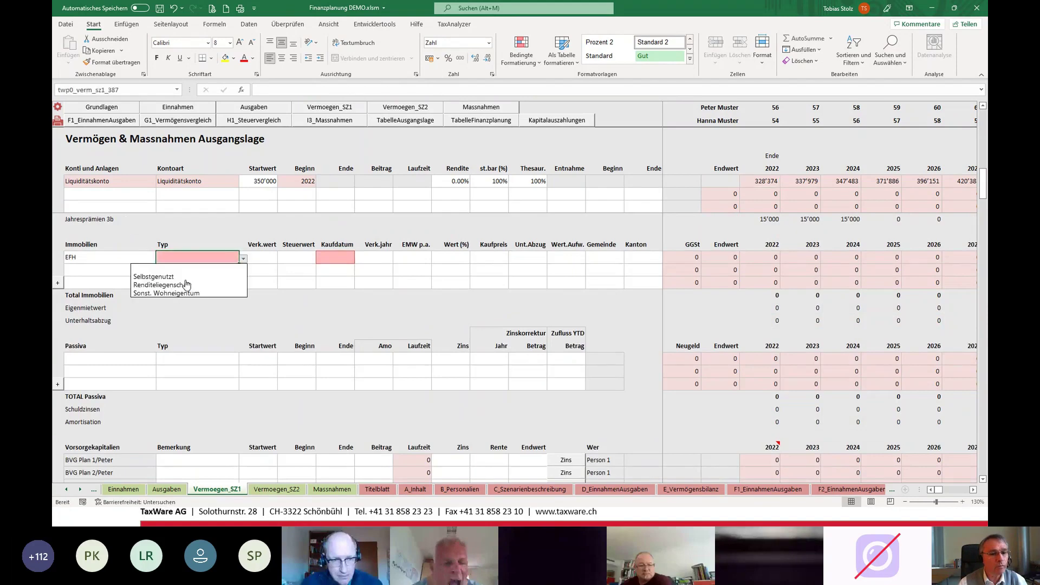
left_click(154, 276)
left_click(258, 257)
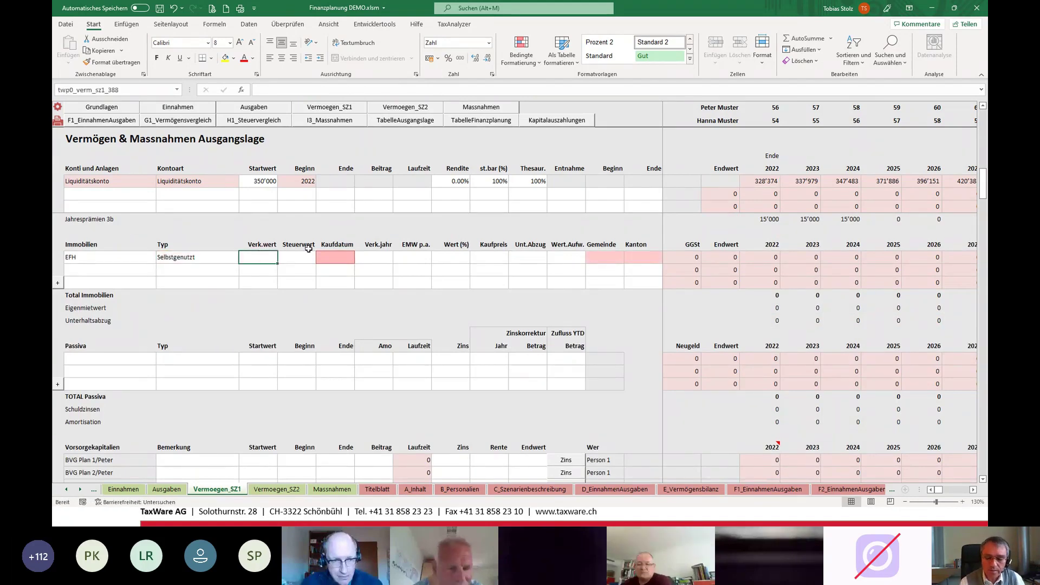
type("1'500'000")
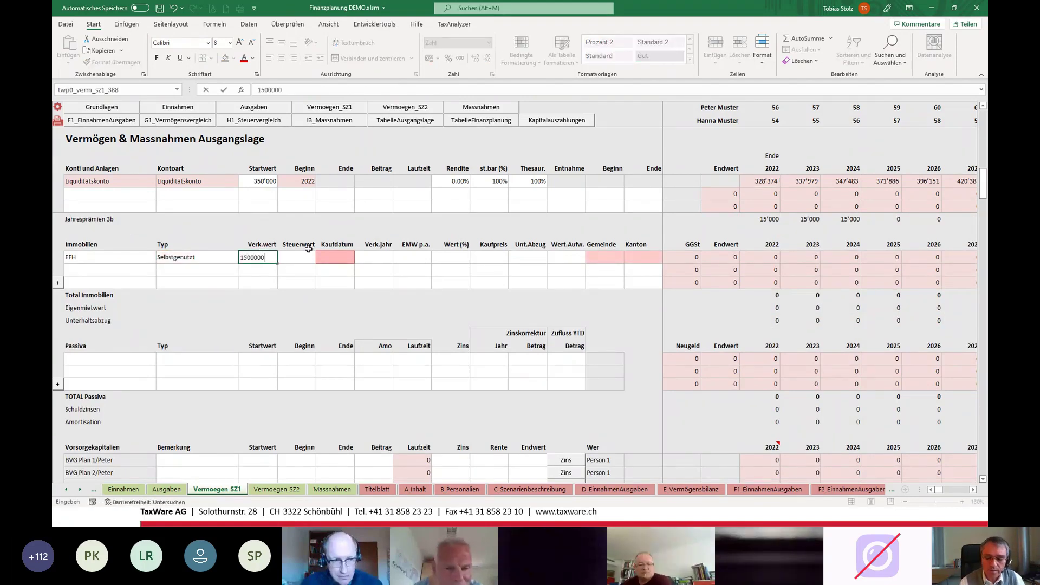
Enter a Steuerwert of 1'000'000 and a Kaufdatum of 01.07.2022 for the EFH property
key("Tab")
type("100")
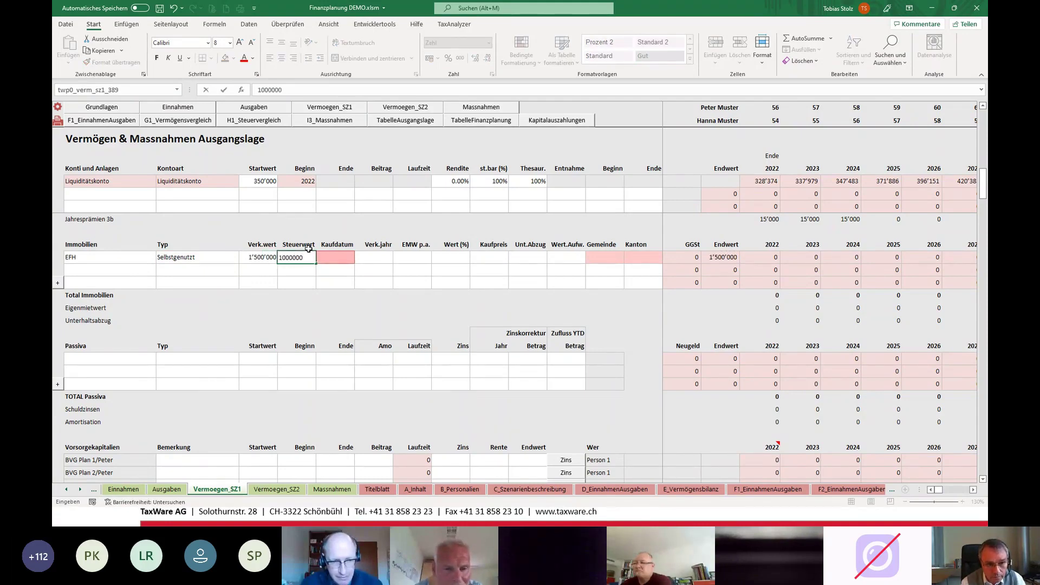
key("Tab")
type("1.07")
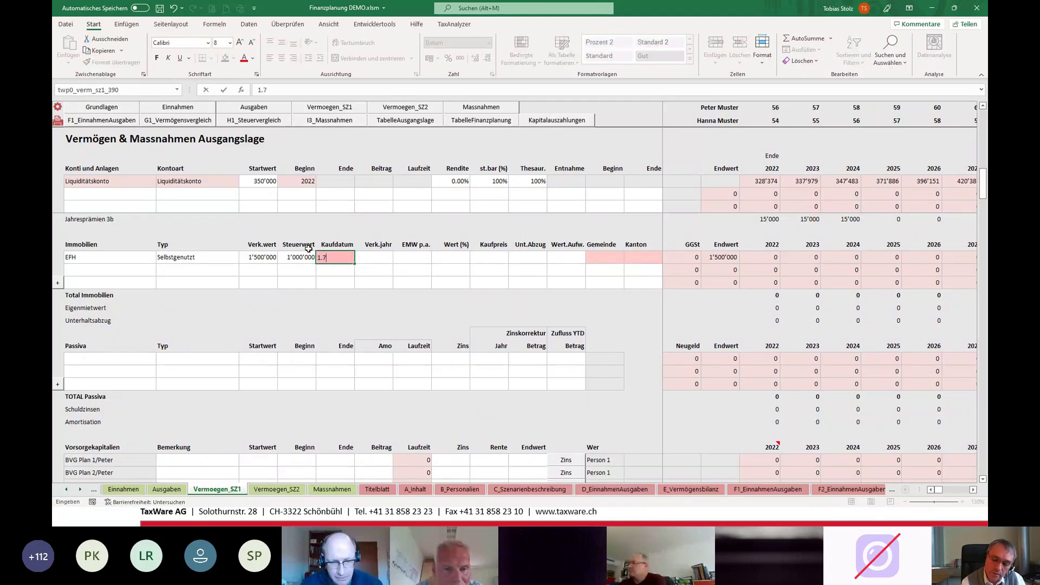
type(".20")
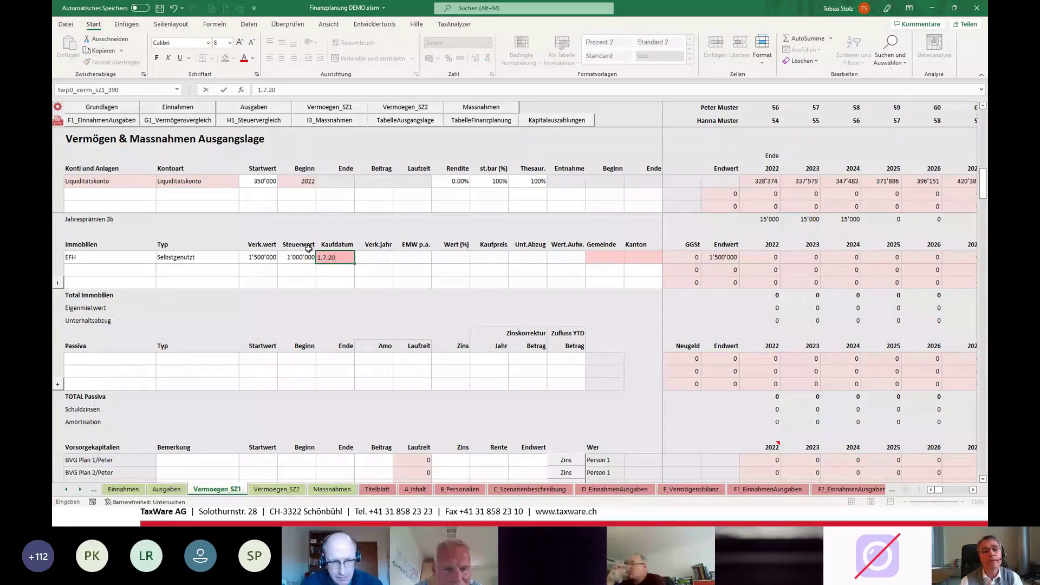
type("22")
key("Return")
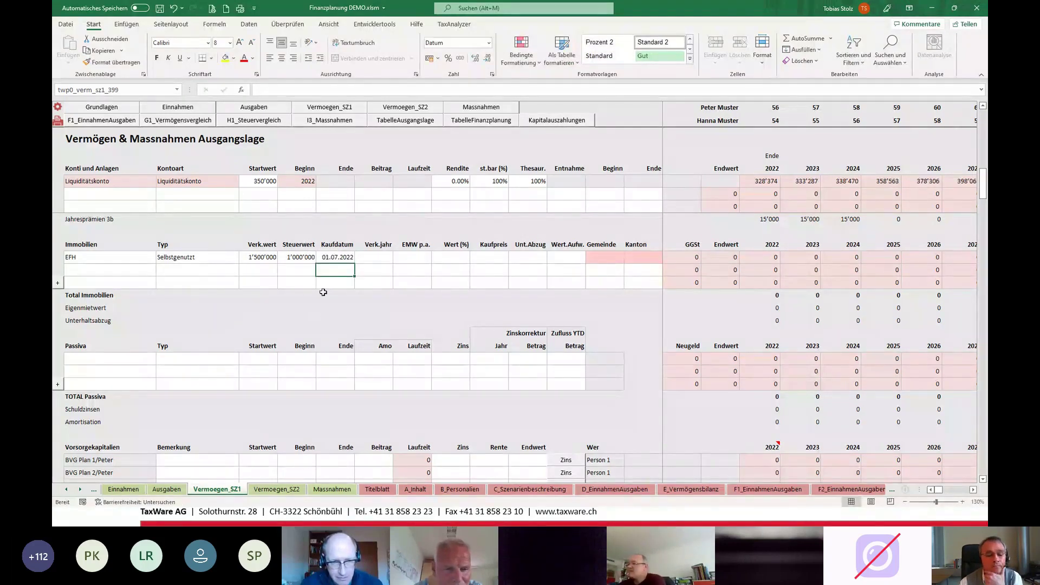
Change the EFH property's Kaufdatum to 01.07.2021 and select its projected values from Endwert through 2026
left_click(342, 256)
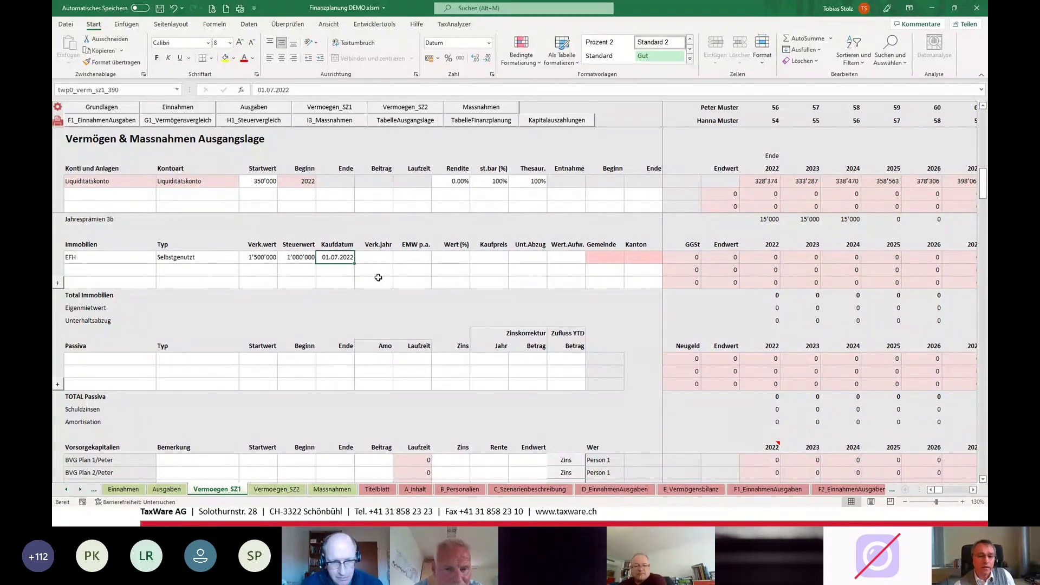
left_click(283, 93)
type("1")
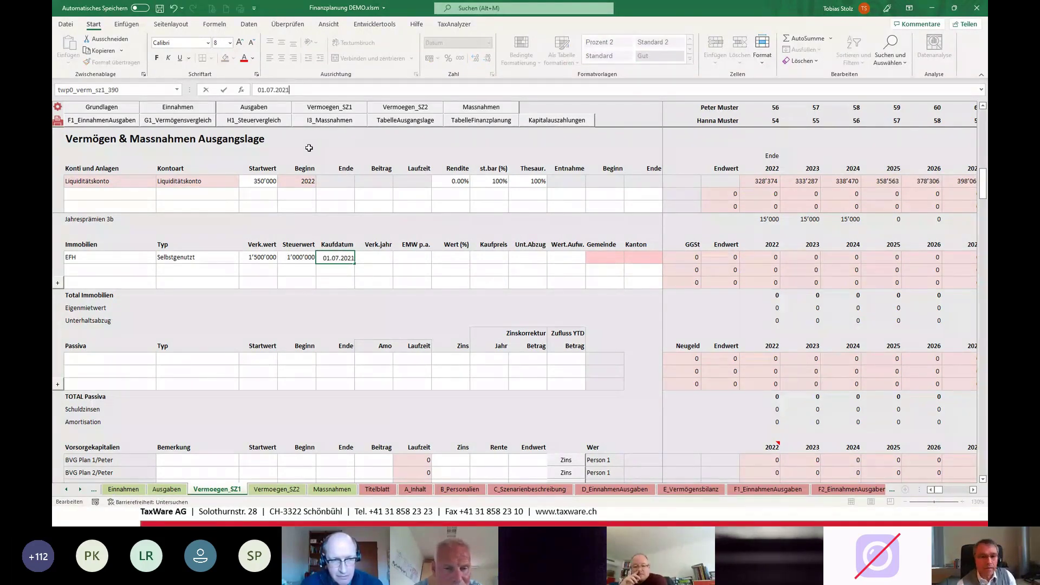
key("Return")
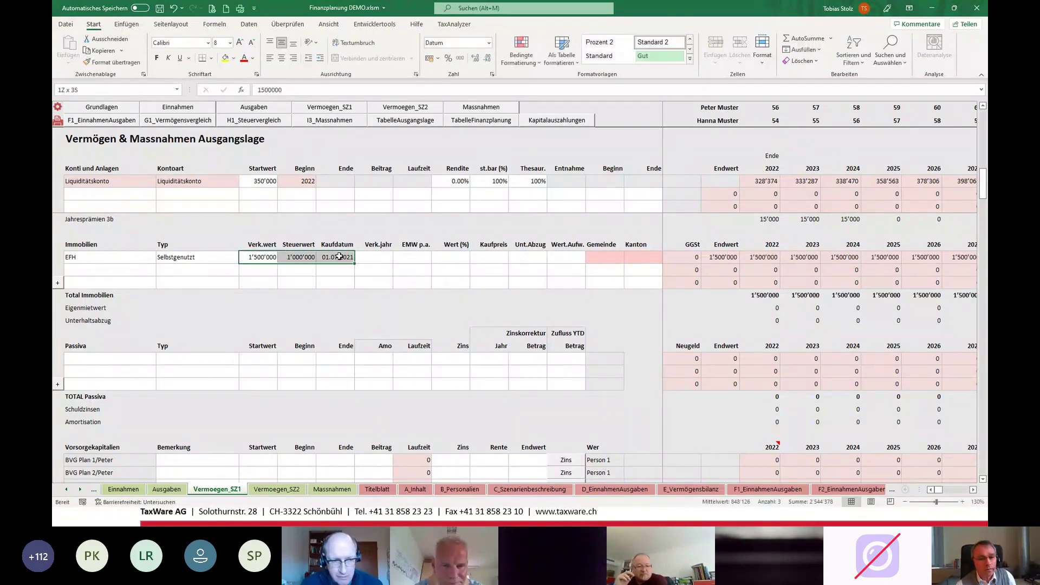
left_click_drag(723, 258, 927, 258)
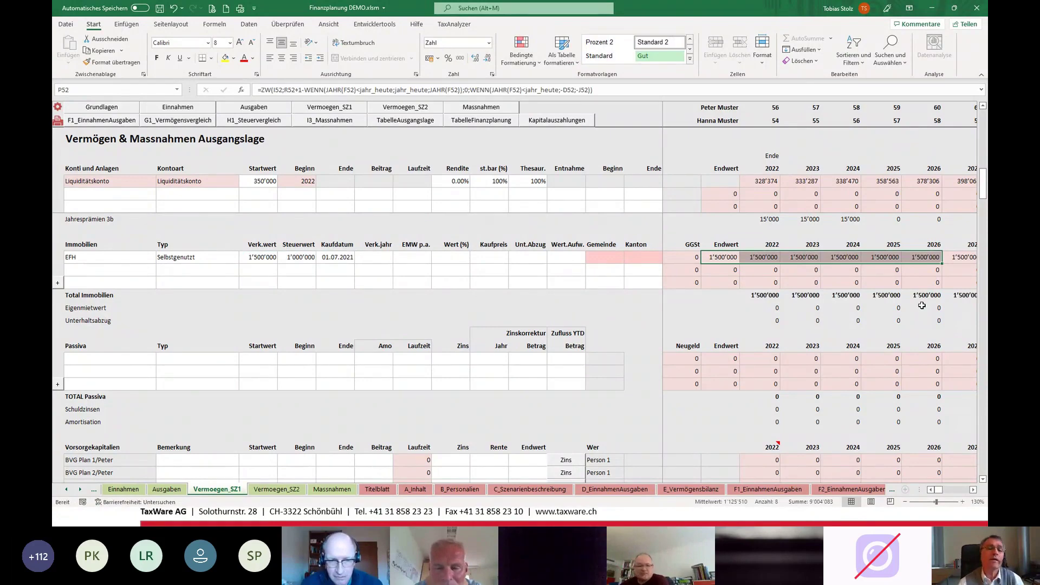
Set the EFH property's Kaufdatum back to 01.07.2022
left_click(336, 257)
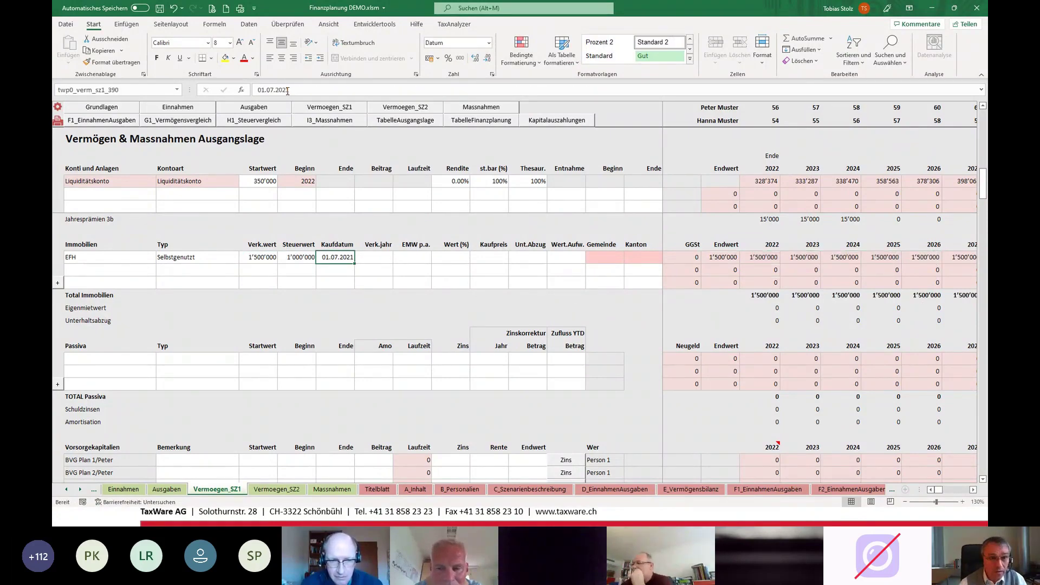
double_click(336, 257)
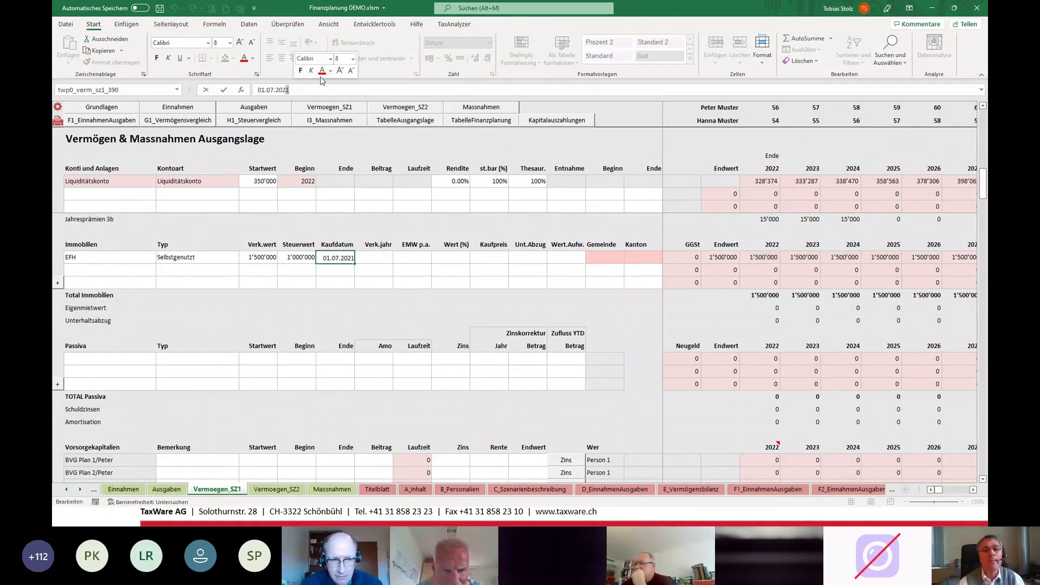
type("2")
key("Return")
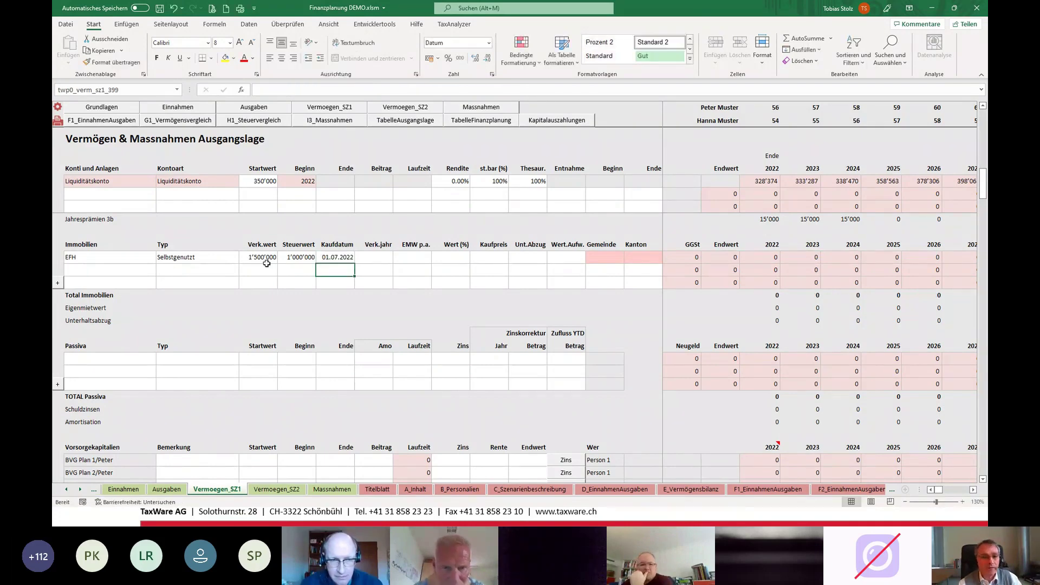
Clear the Verk.wert entry of the EFH property
left_click(260, 258)
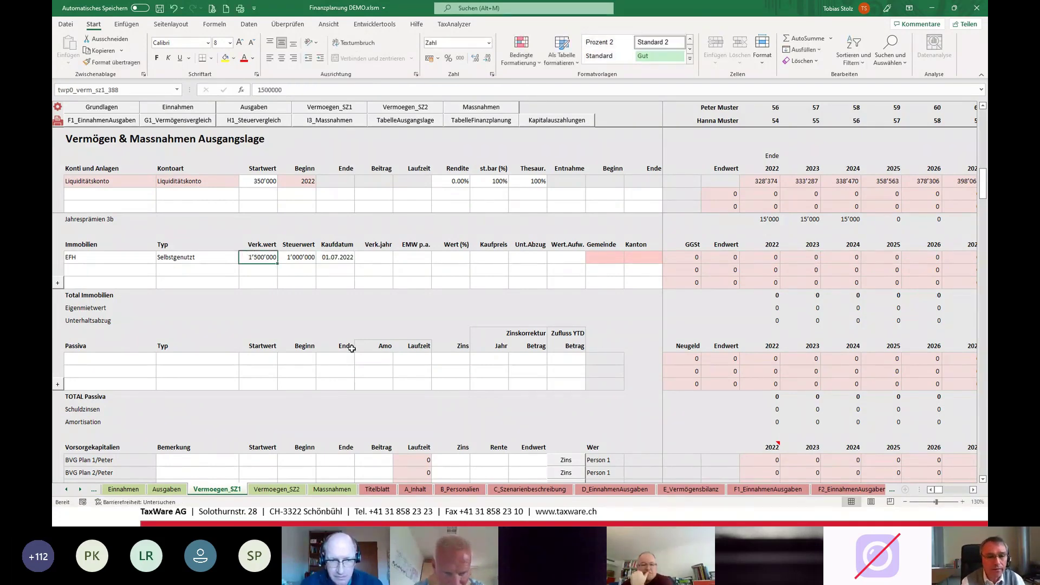
key("Delete")
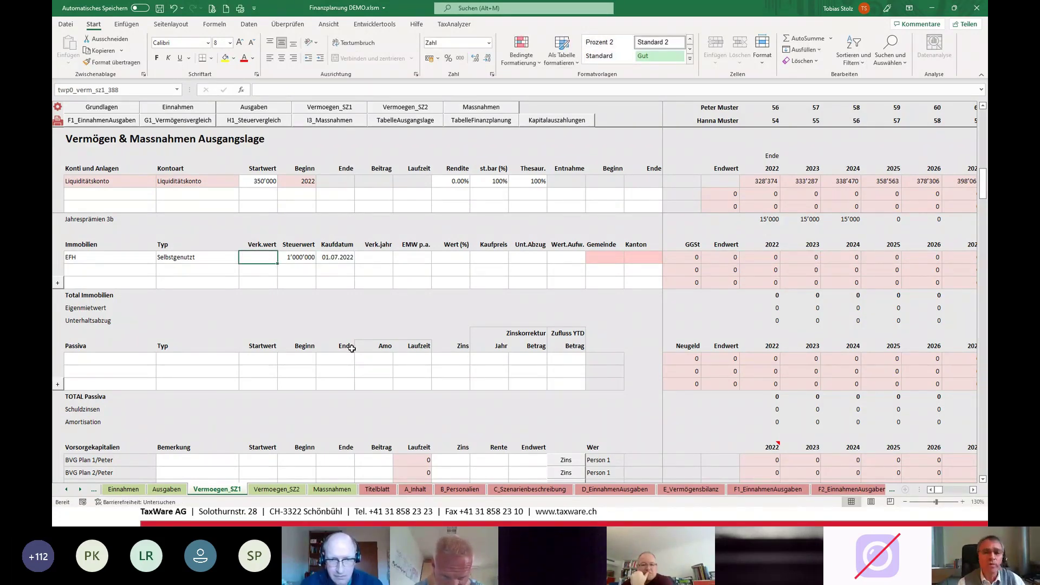
left_click(489, 258)
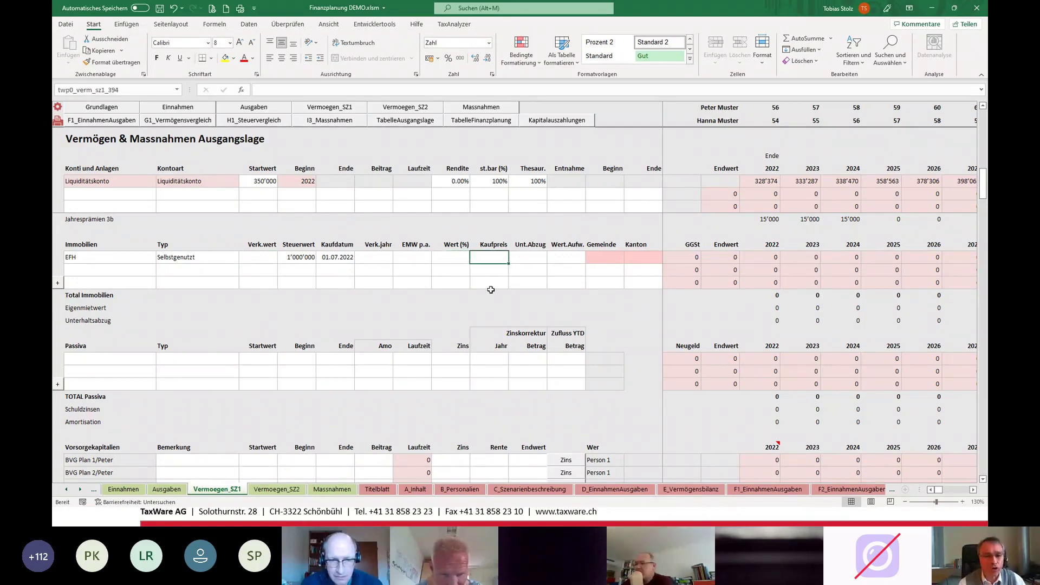
Enter an EMW p.a. of 40'000 and a Kaufpreis of 1'500'000 for the EFH, and check the Liquiditätskonto's 2022 value
left_click(420, 257)
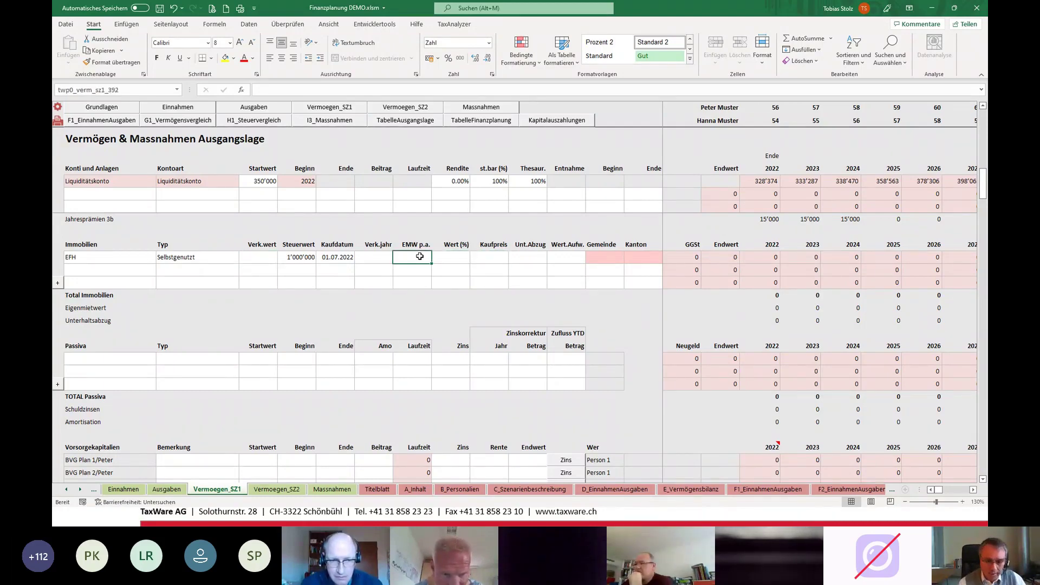
type("40'0")
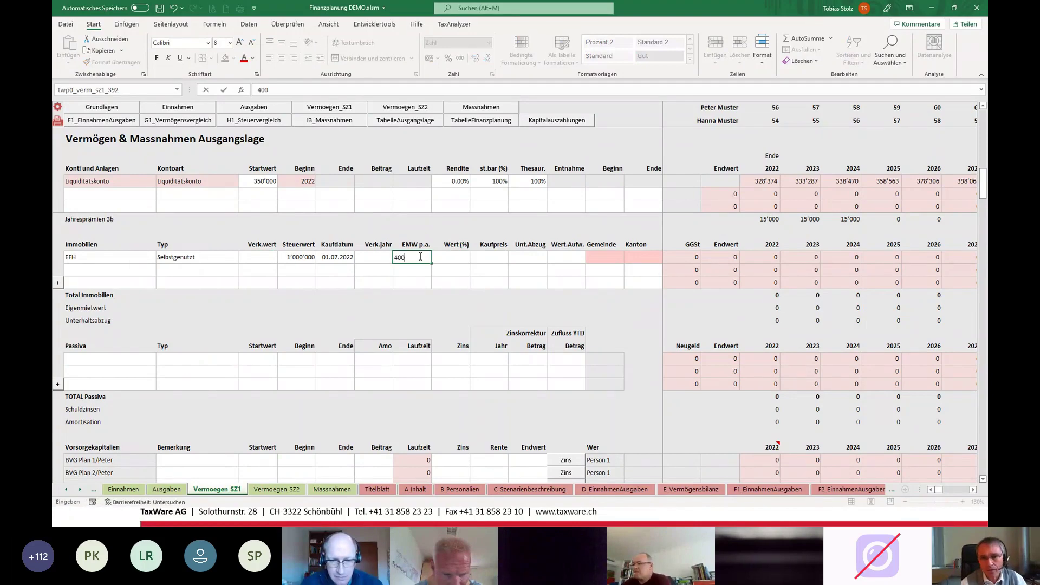
type("00")
key("Tab")
key("Tab")
type("1")
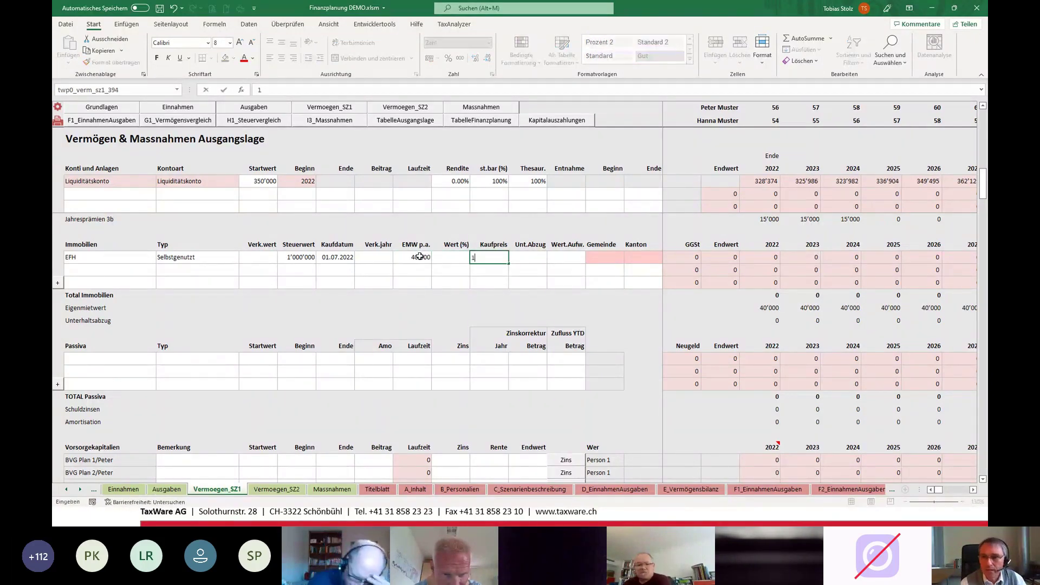
type("50000")
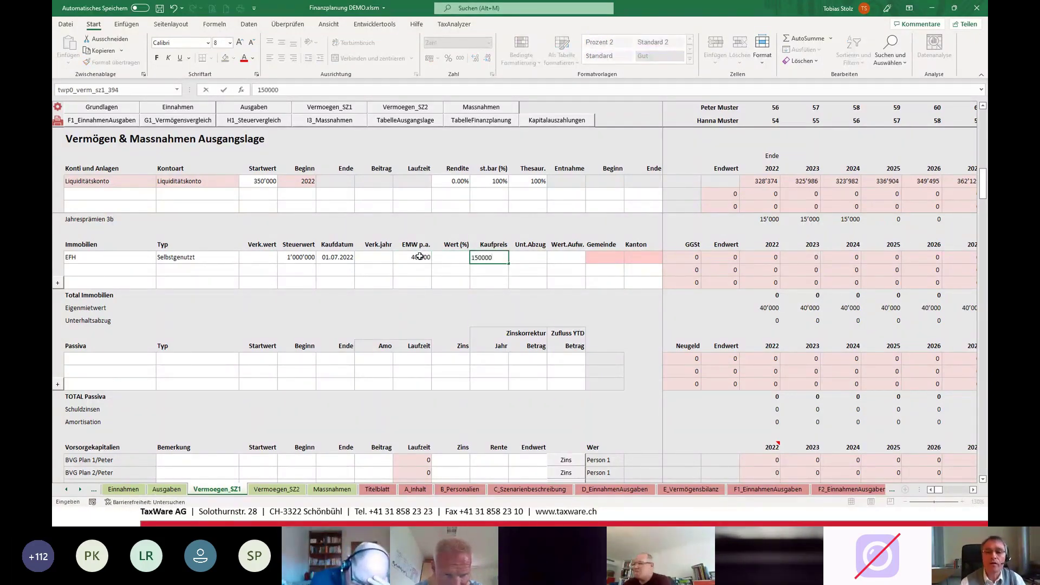
type("0")
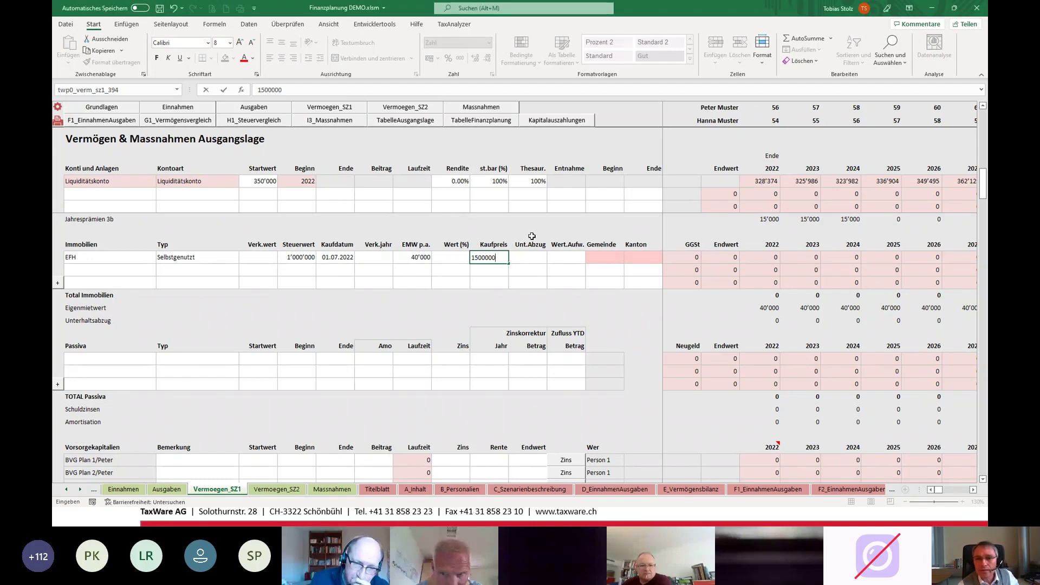
left_click(529, 258)
left_click(758, 183)
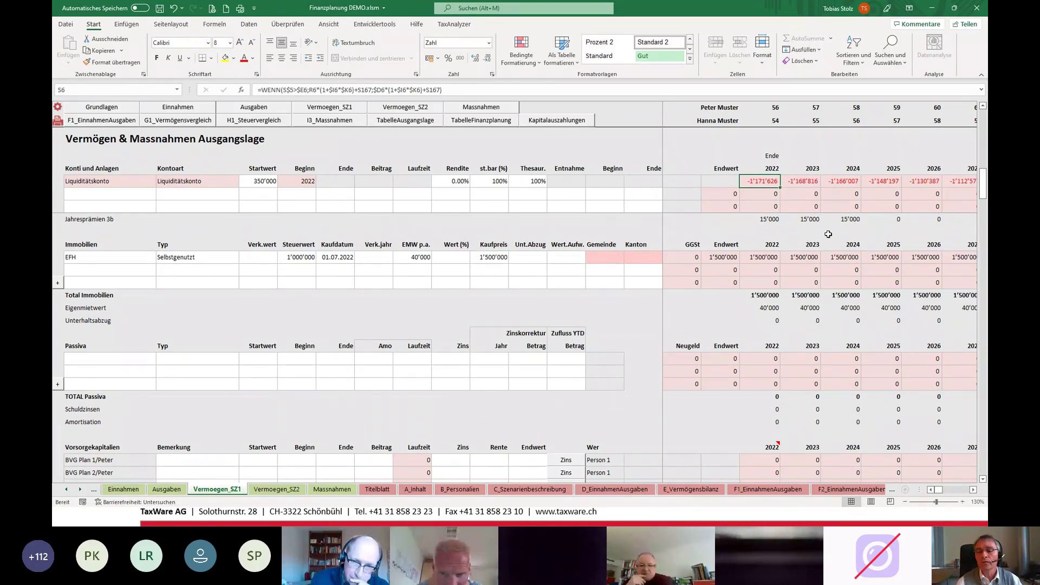
Set the EFH property's Gemeinde to Brissago and its Kanton to TI
left_click(603, 258)
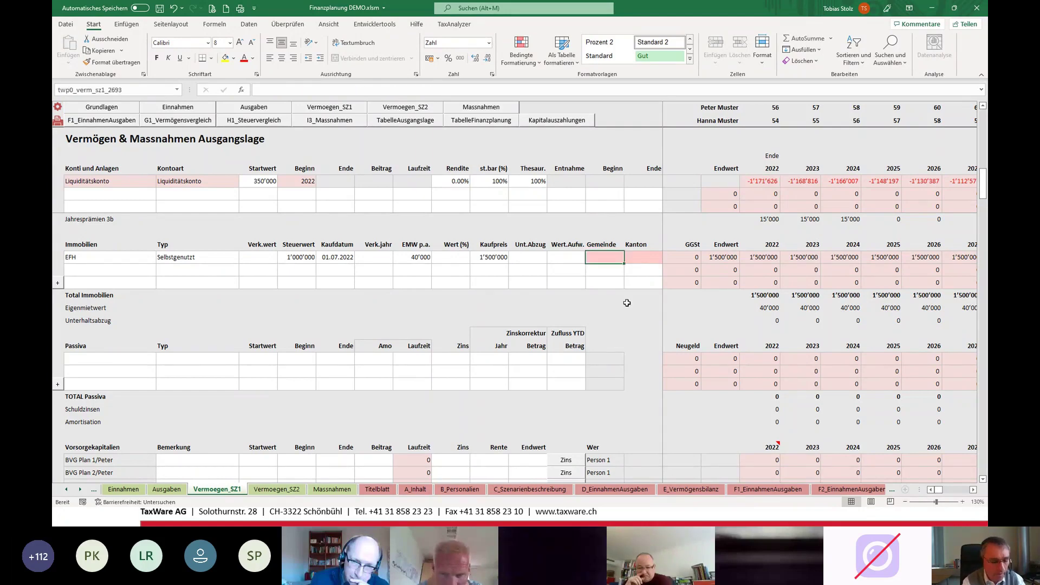
type("Ermating")
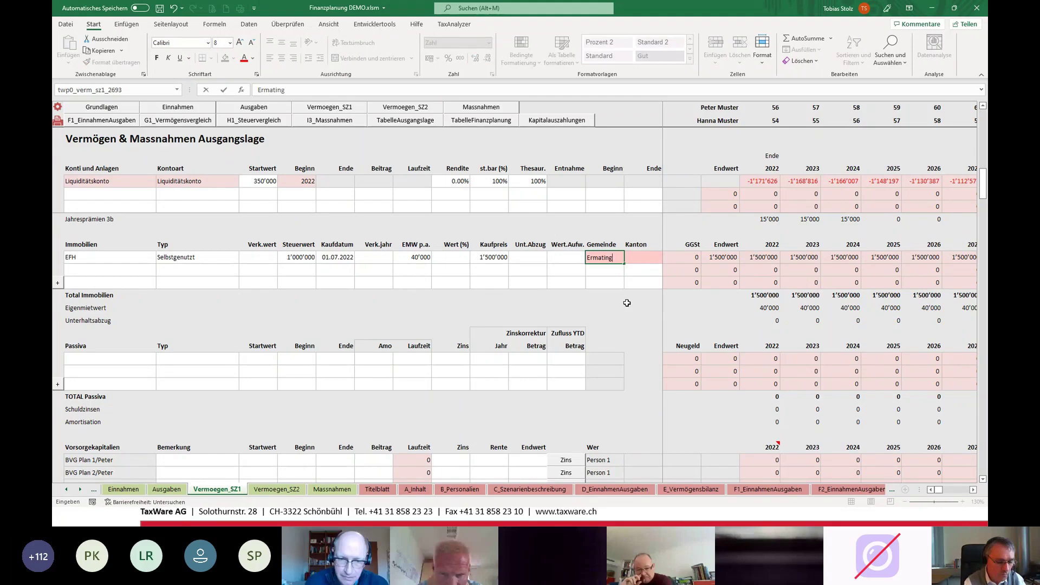
key("Escape")
type("Bri")
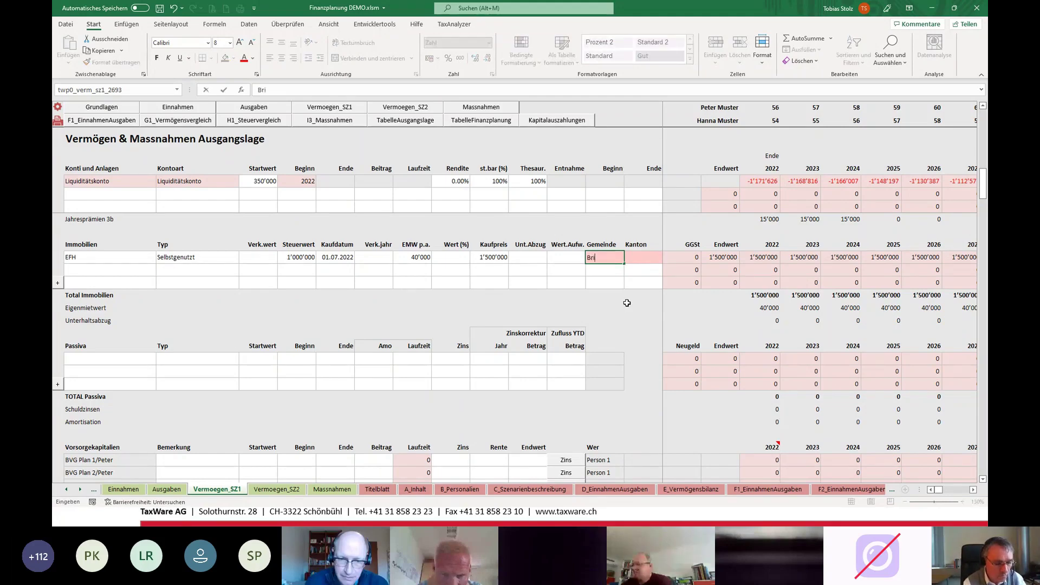
type("ssago")
key("Tab")
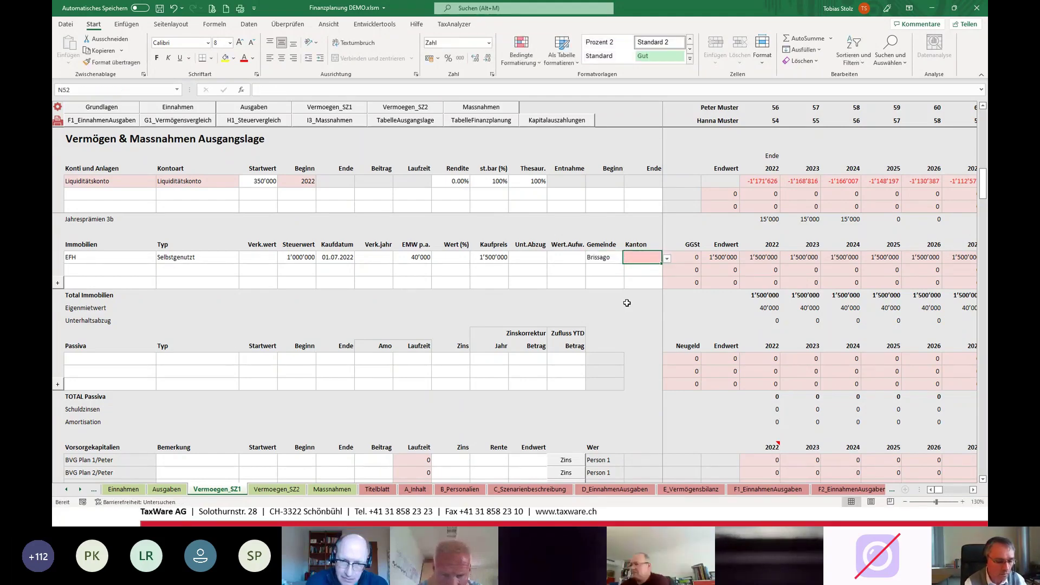
type("TI")
key("Return")
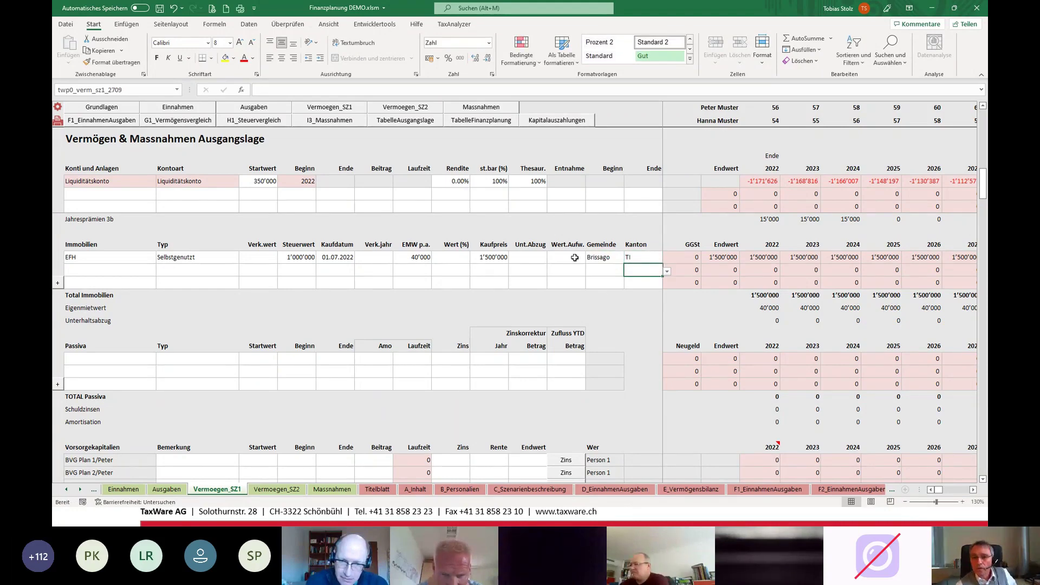
Enter an Unt.Abzug of 4'000 for the EFH property and check its 2022 value
left_click(528, 258)
type("4000")
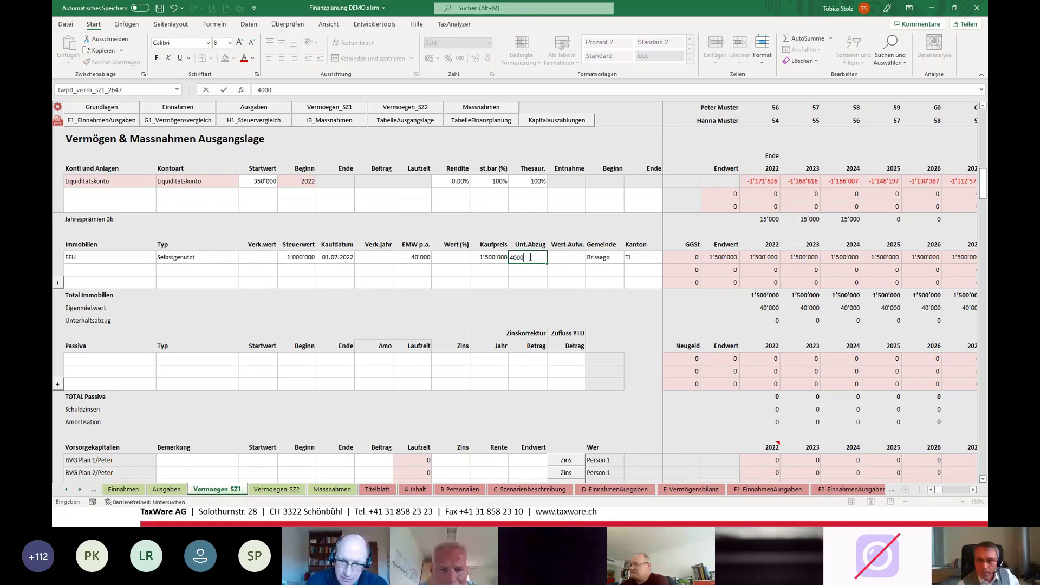
key("Return")
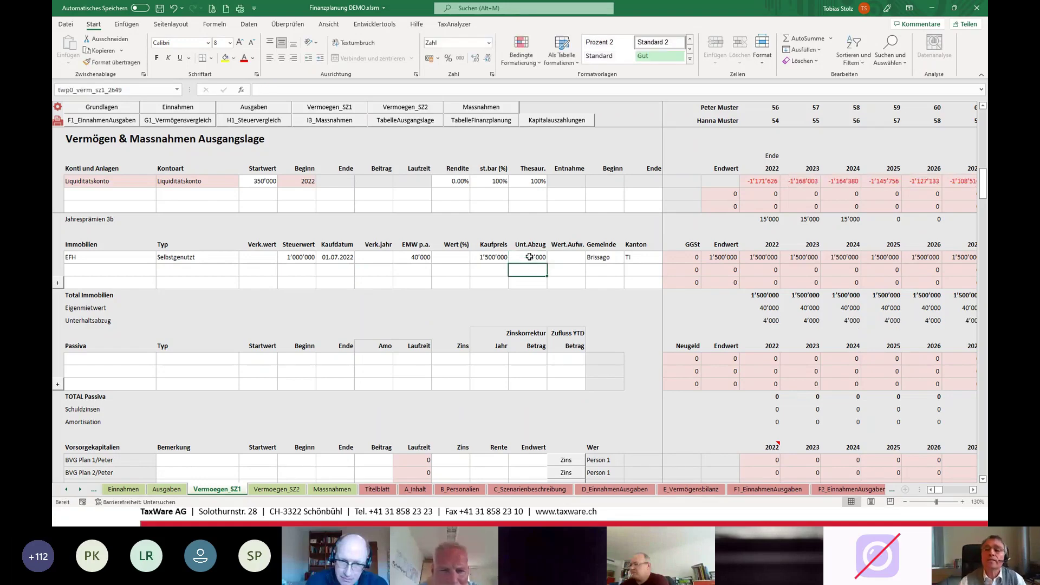
left_click(751, 256)
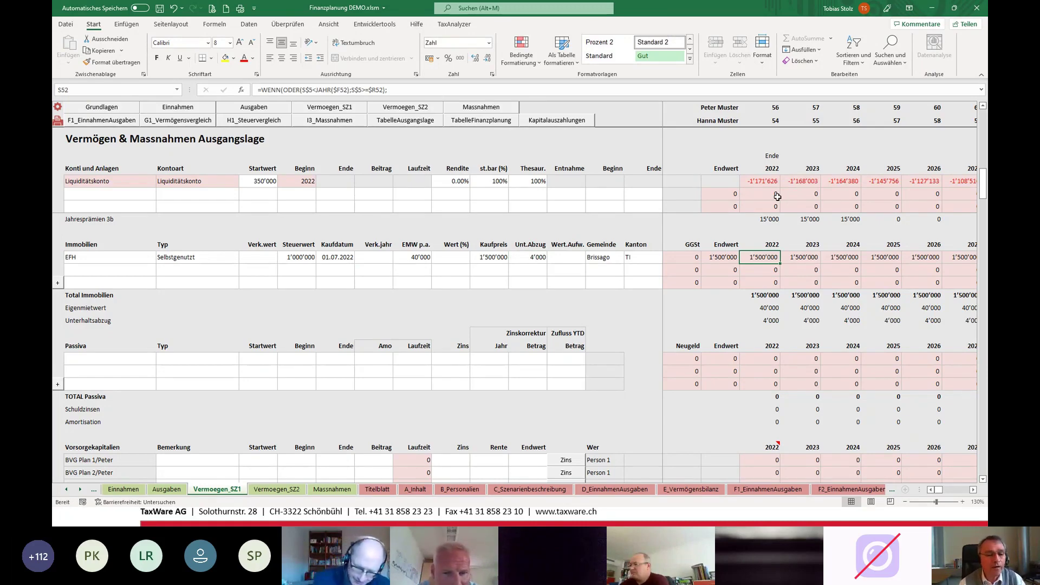
Add a liability named Bank with the type Hypothek in the first Passiva row
left_click(108, 358)
type("Bank")
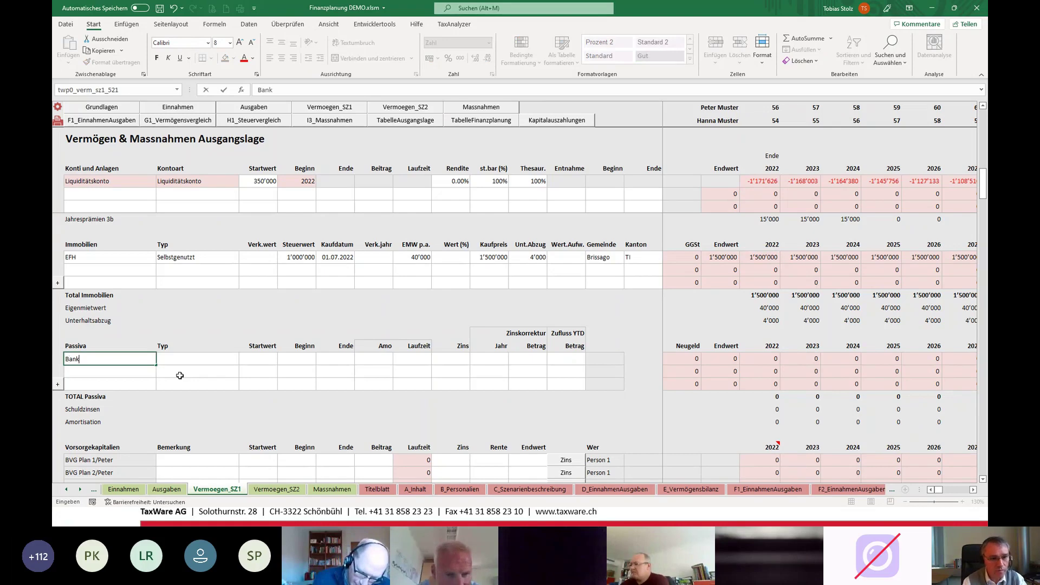
key("Tab")
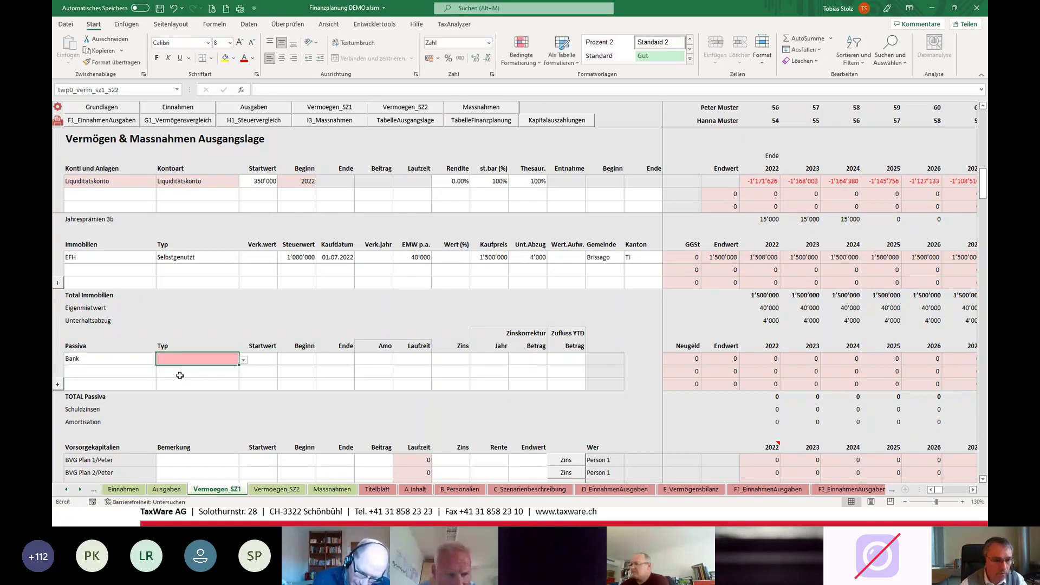
left_click(244, 360)
left_click(193, 378)
Enter a Startwert of 1'200'000 and the Beginn 2022 for the Bank mortgage
left_click(264, 359)
type("1")
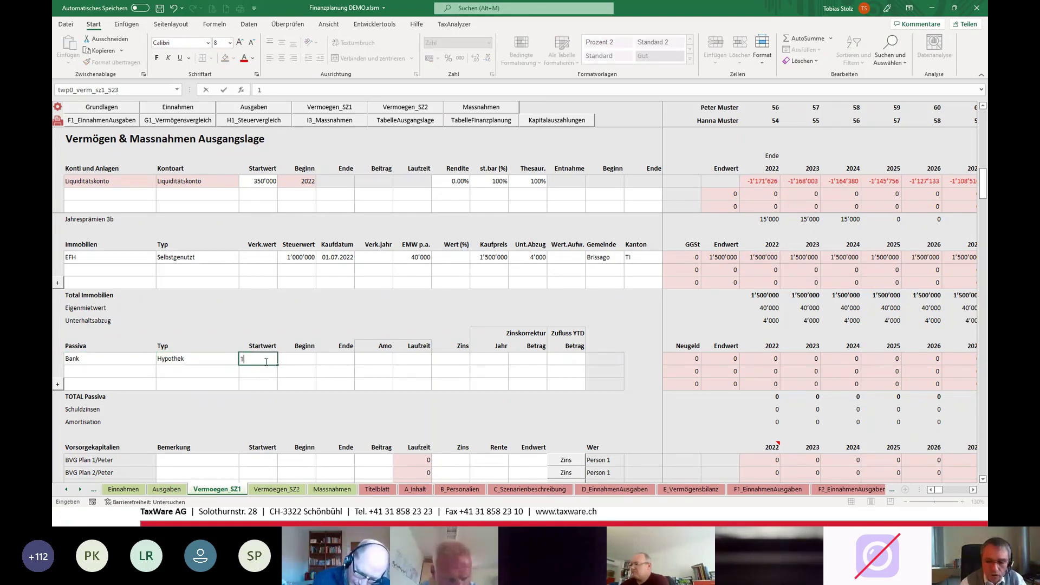
type("200000")
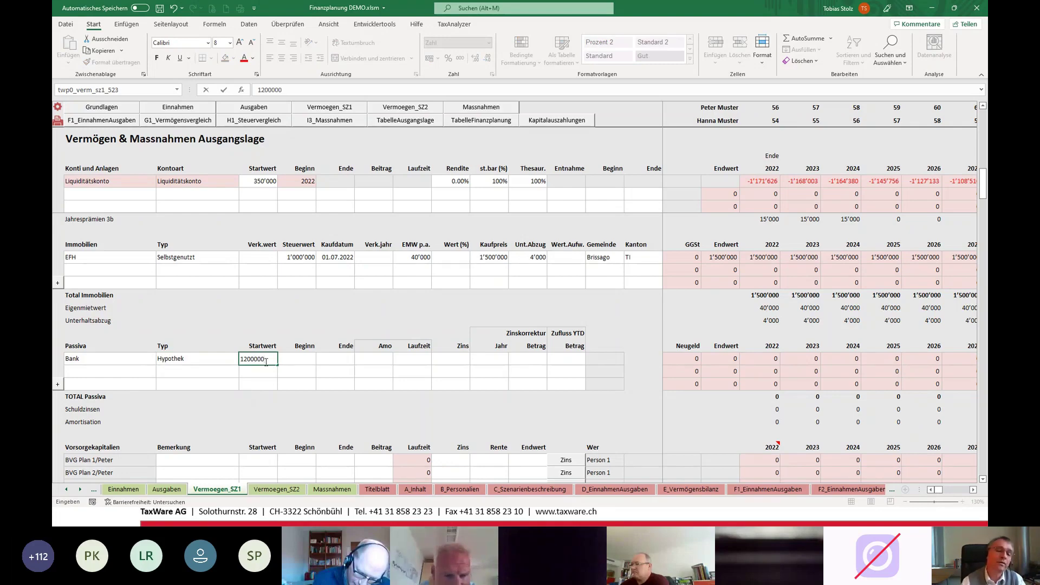
key("Tab")
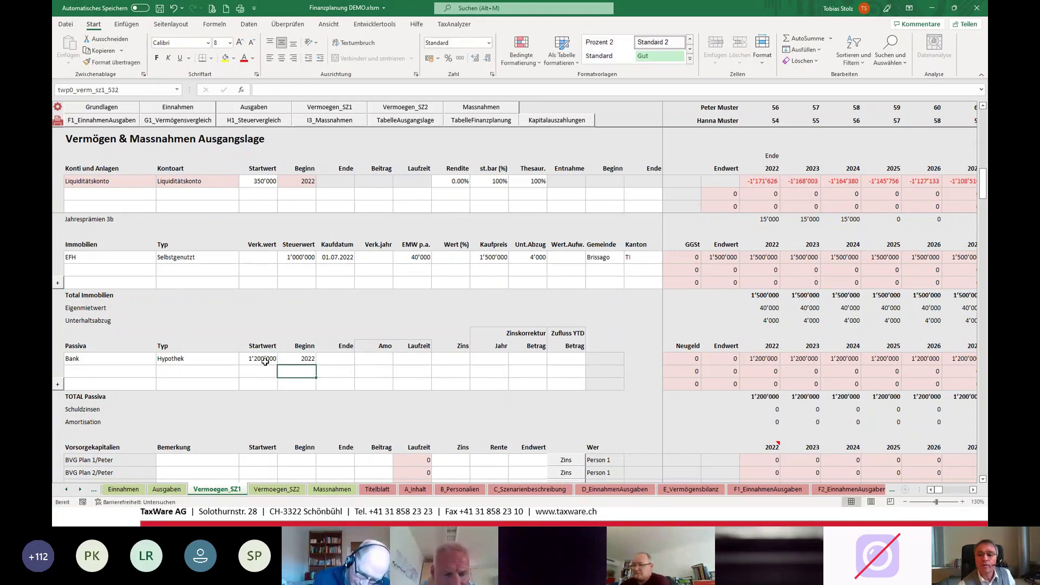
type("2022")
key("ctrl+Return")
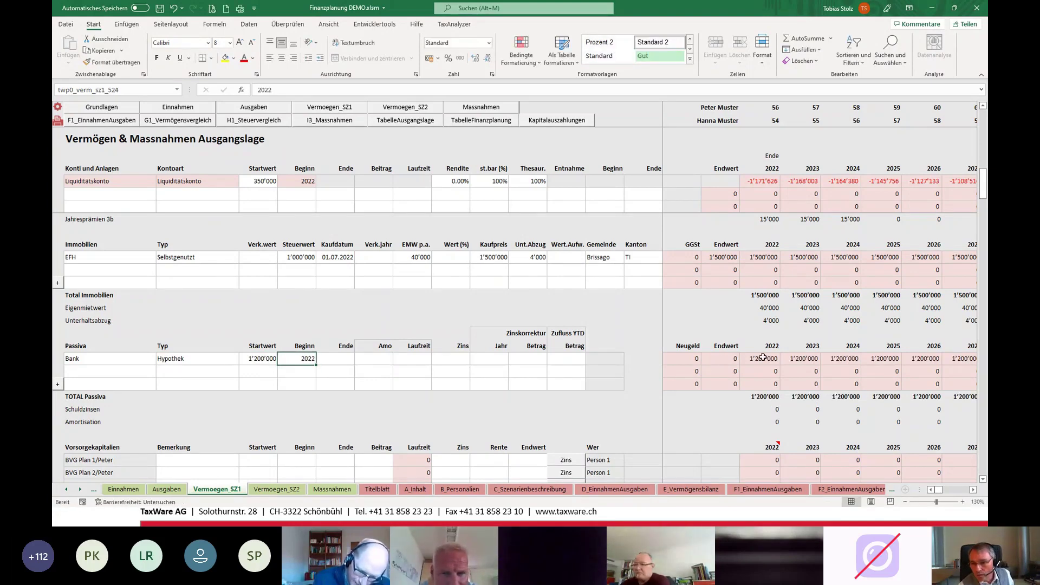
Check the mortgage's 2022 to 2024 values and the Liquiditätskonto's 2022 value, and clear the mortgage's Startwert
left_click_drag(763, 357, 842, 358)
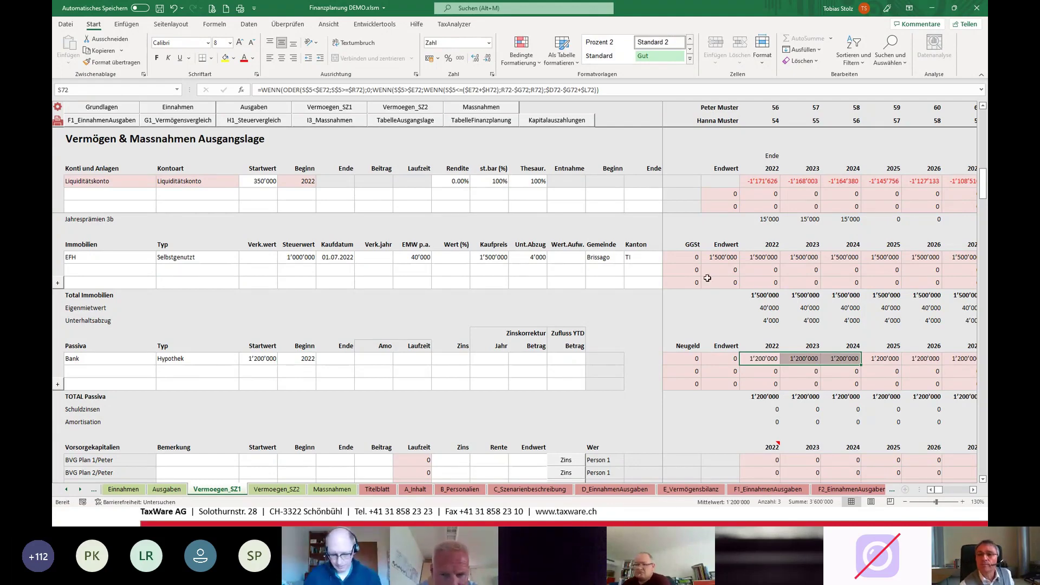
left_click(758, 181)
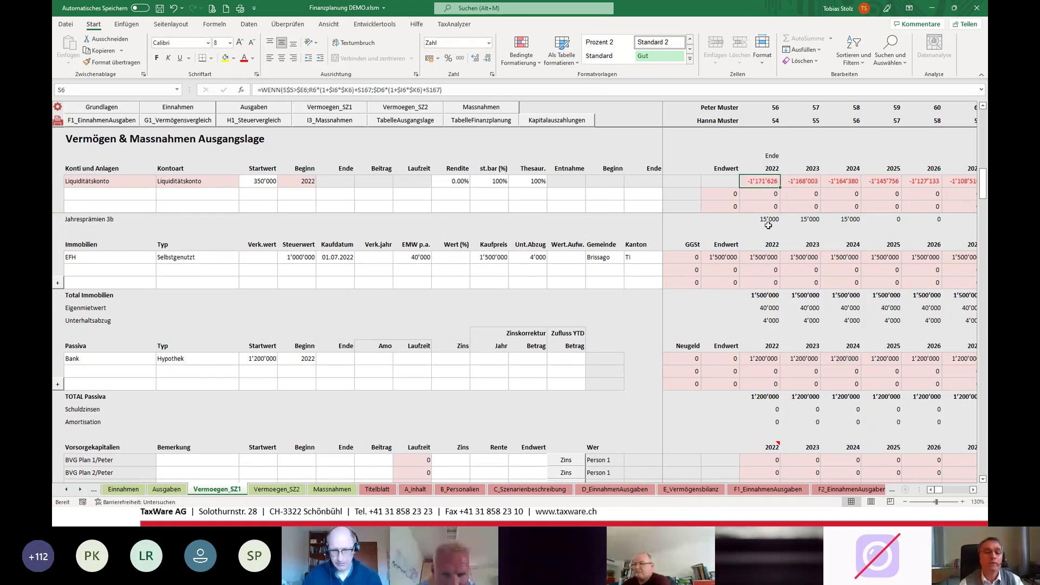
left_click(257, 359)
key("Delete")
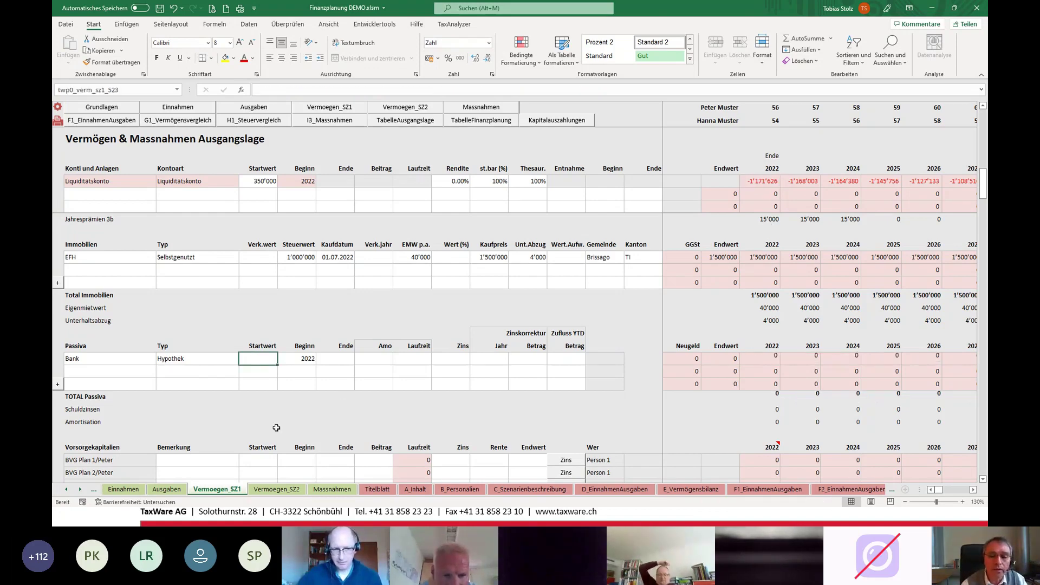
Highlight the Zufluss YTD Betrag heading in yellow and enter 1'200'000 beneath it for the Bank mortgage
left_click_drag(563, 341, 562, 334)
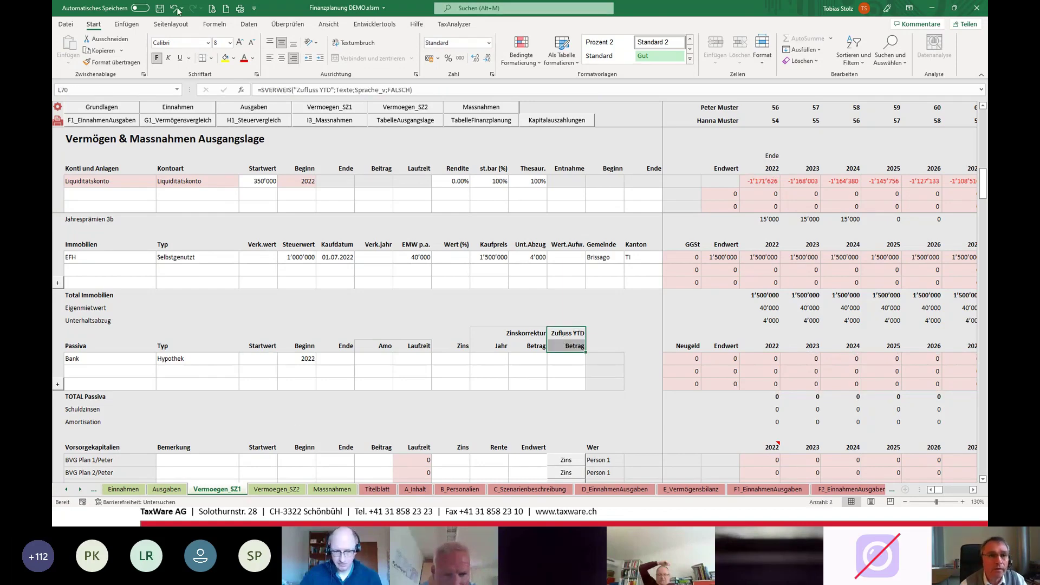
left_click(226, 59)
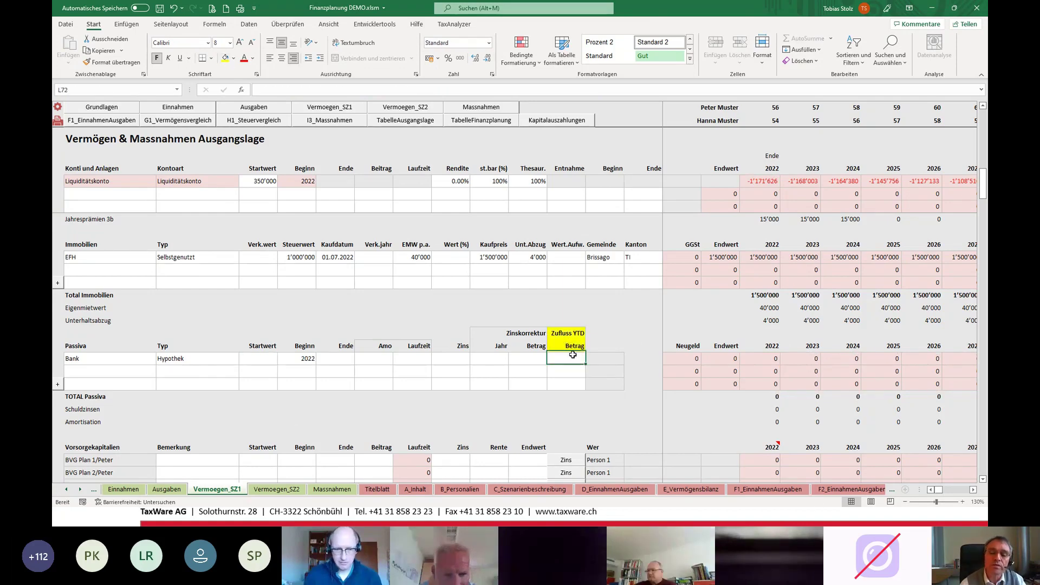
left_click(566, 358)
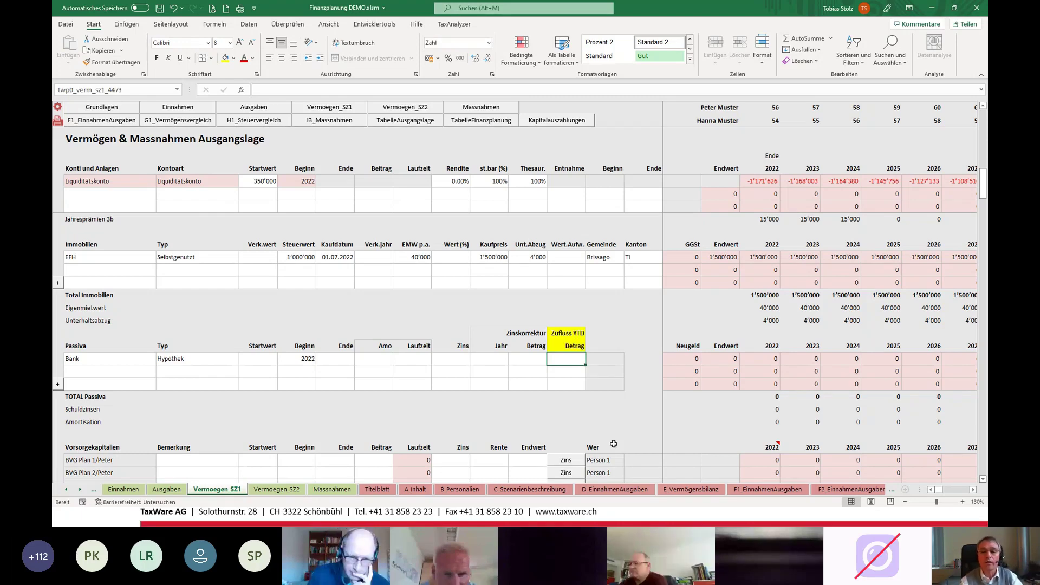
type("1")
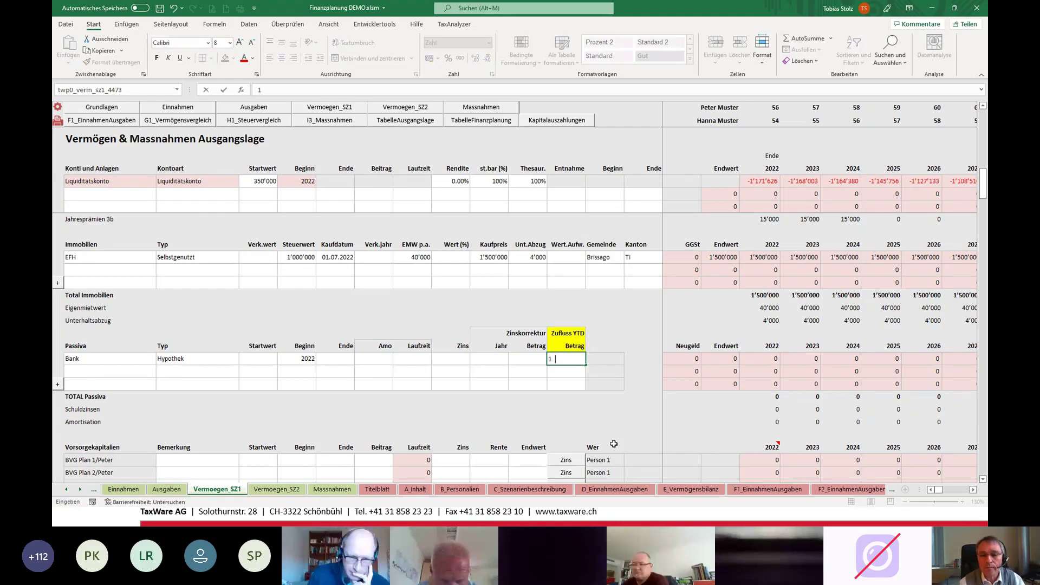
type("'200'000")
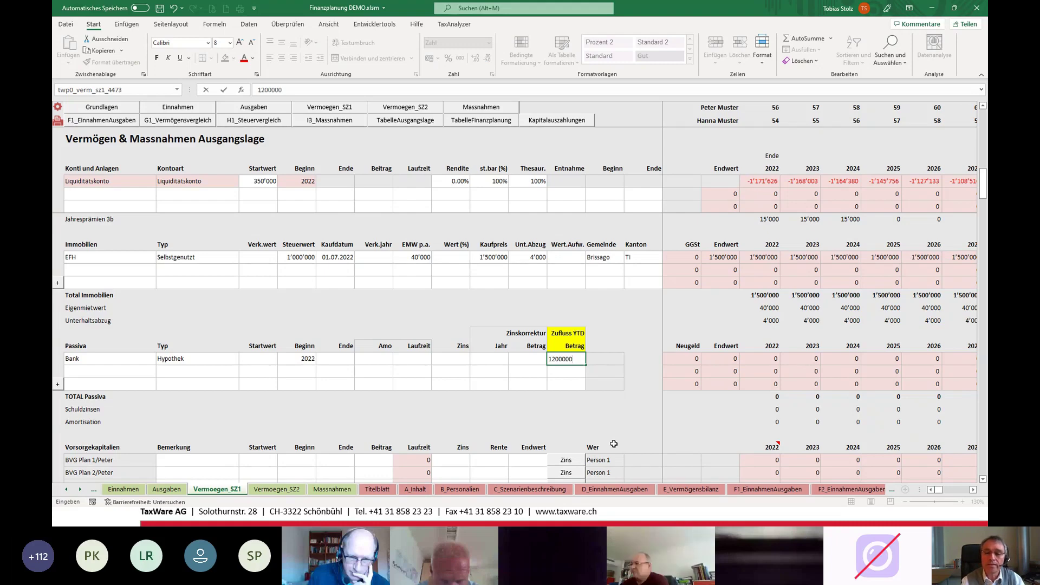
key("Return")
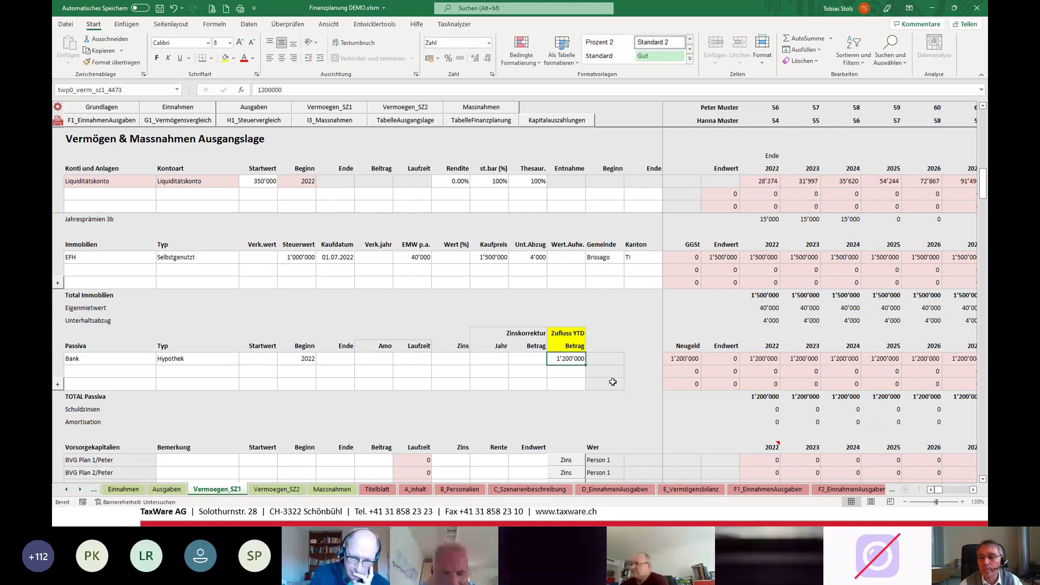
Check the 2022 values of the mortgage and the Liquiditätskonto, and set the mortgage's Zins to 1%
left_click(766, 358)
left_click(763, 182)
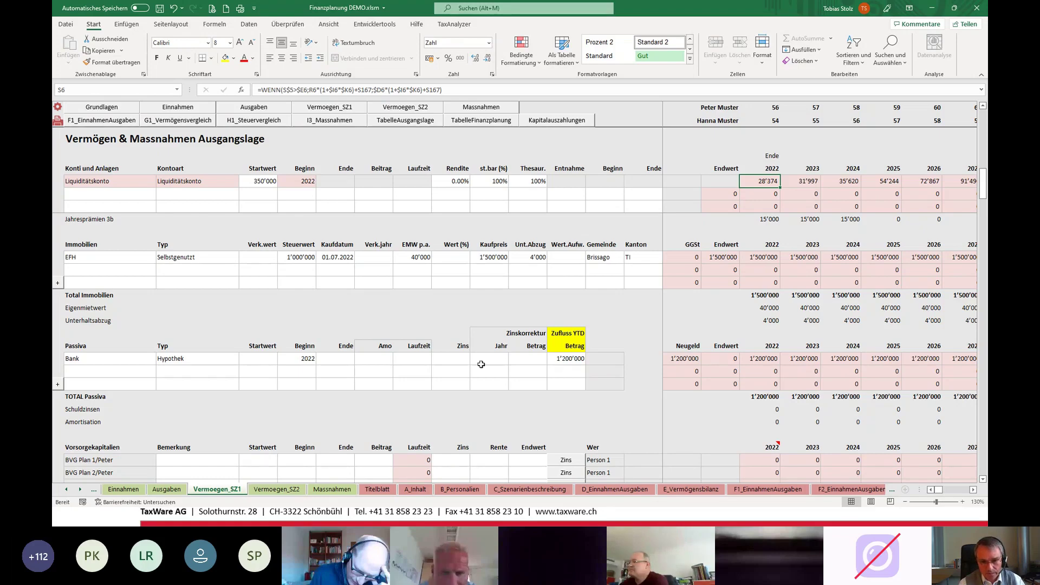
left_click(460, 360)
type("1")
key("Return")
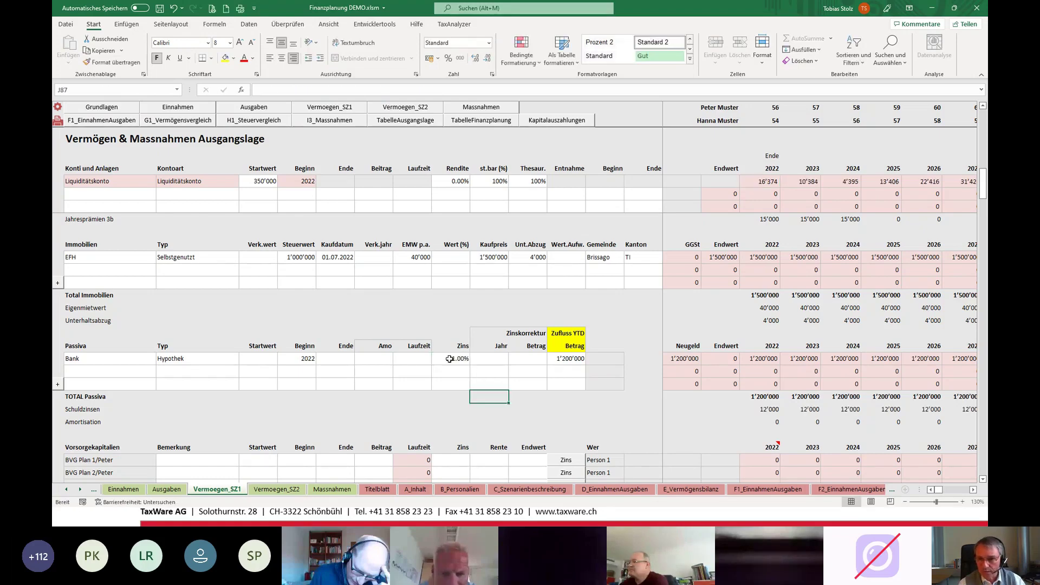
left_click(450, 358)
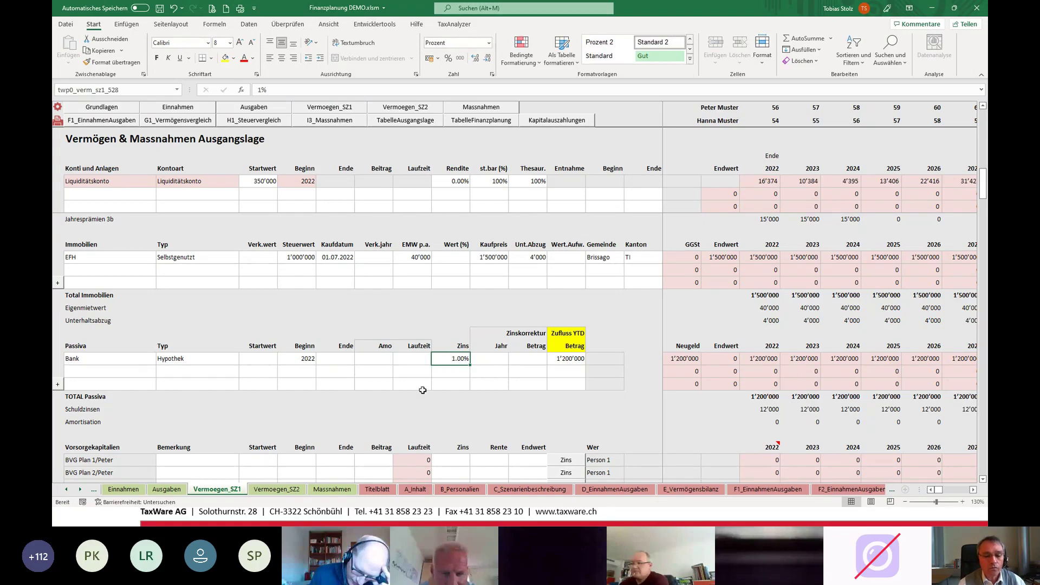
Examine the Selbstgenutzt property and Hypothek entries in the E_Vermögensbilanz sheet
left_click(687, 489)
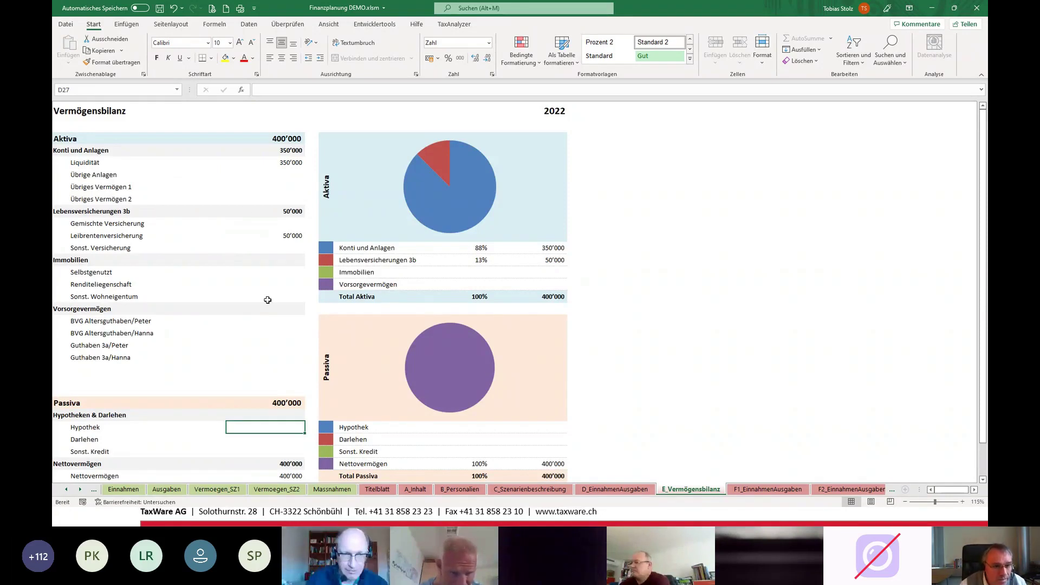
left_click(294, 271)
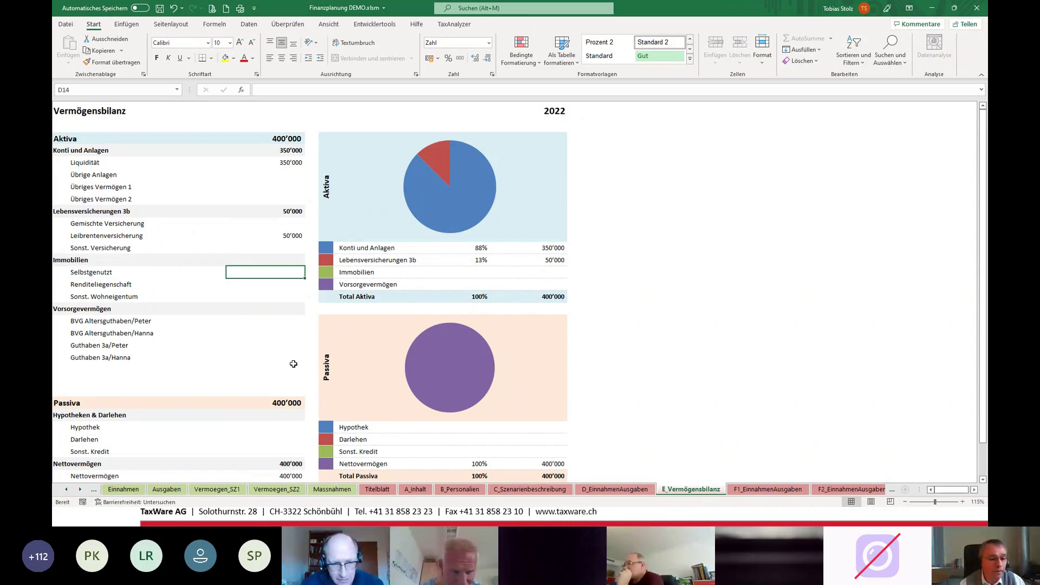
scroll(293, 364, "down", 1)
left_click(293, 352)
left_click(295, 384)
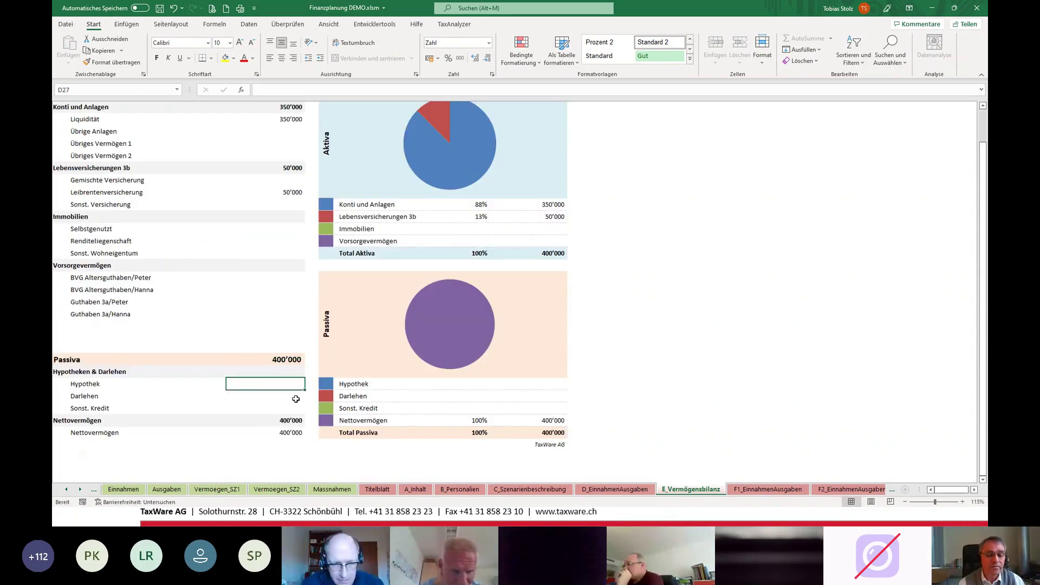
scroll(296, 399, "up", 1)
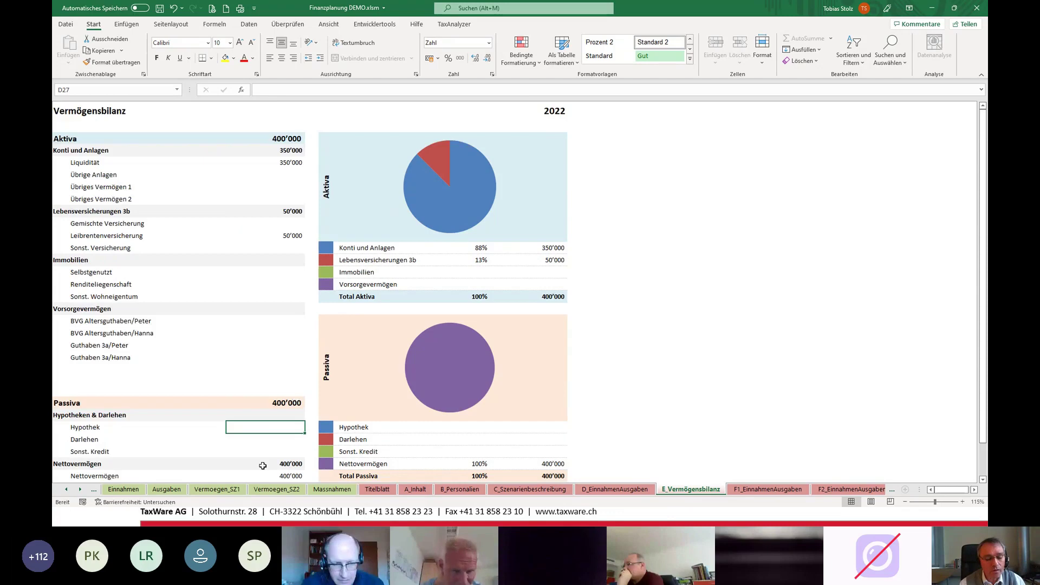
Examine the Ausgangslage property and mortgage values in the G1_Vermögensvergleich sheet, and return to the Vermoegen_SZ1 sheet
left_click(226, 491)
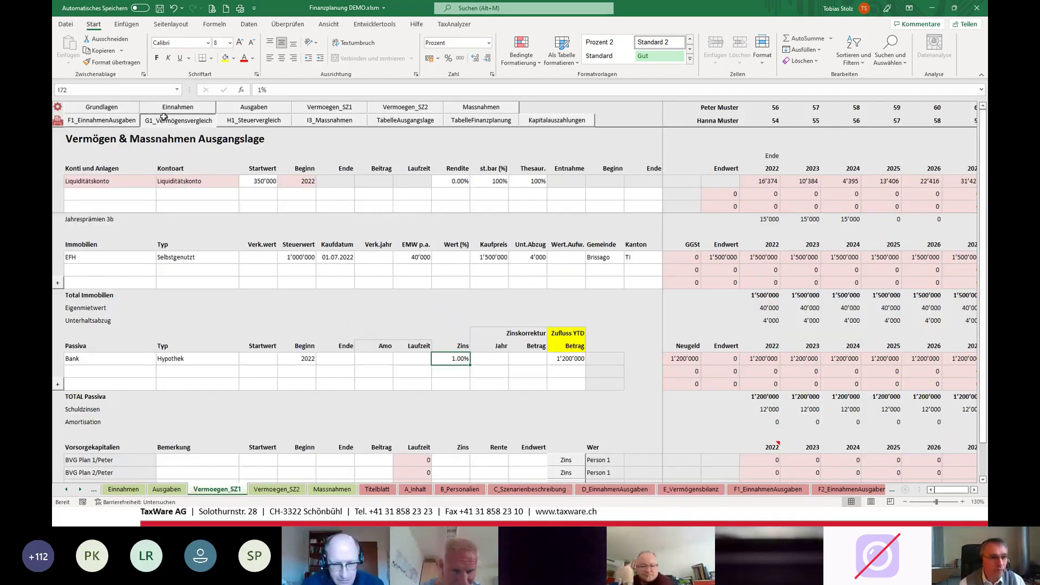
left_click(163, 118)
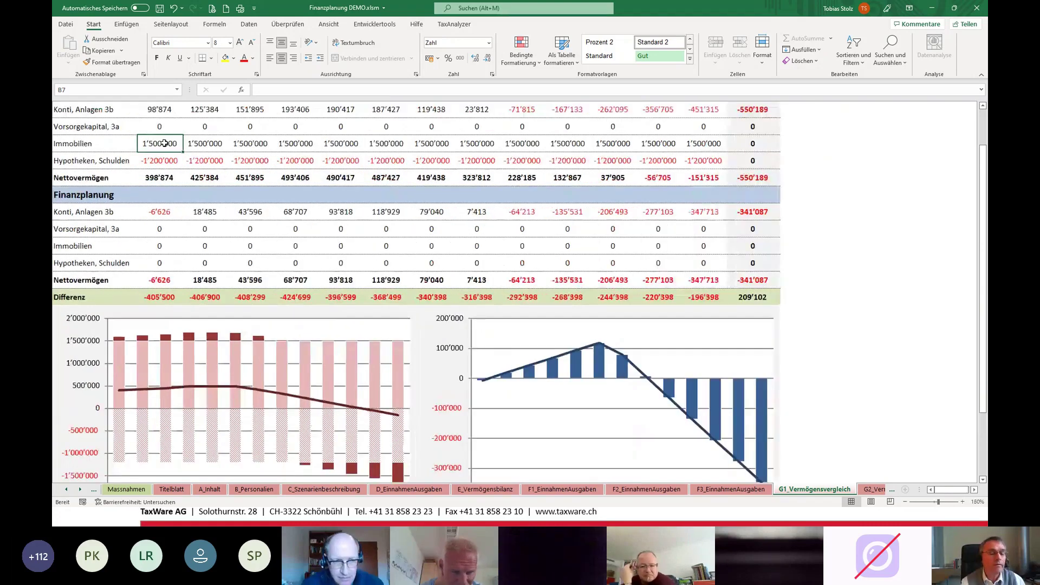
key("Up")
scroll(165, 141, "up", 1)
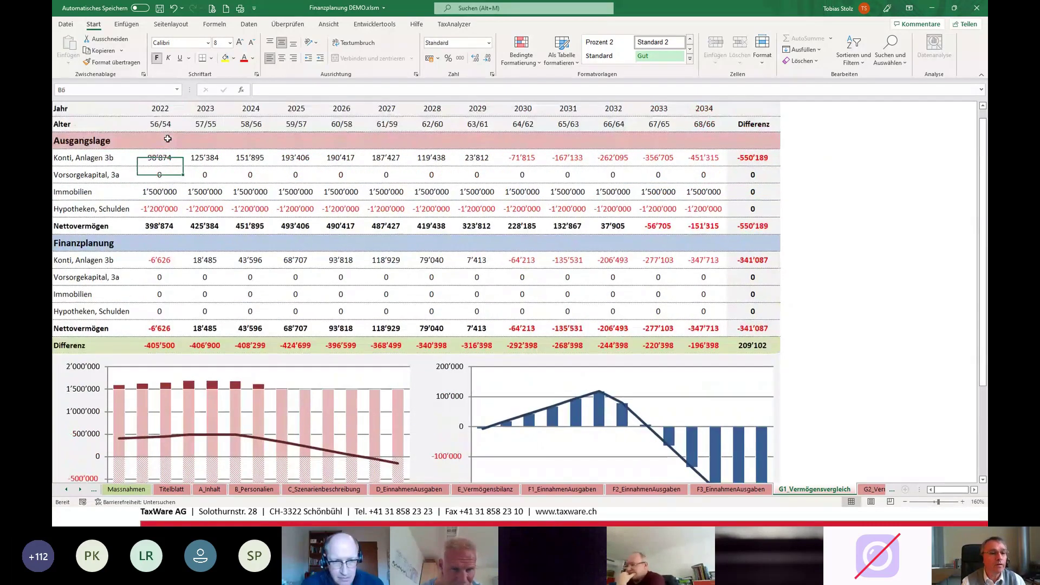
key("Down")
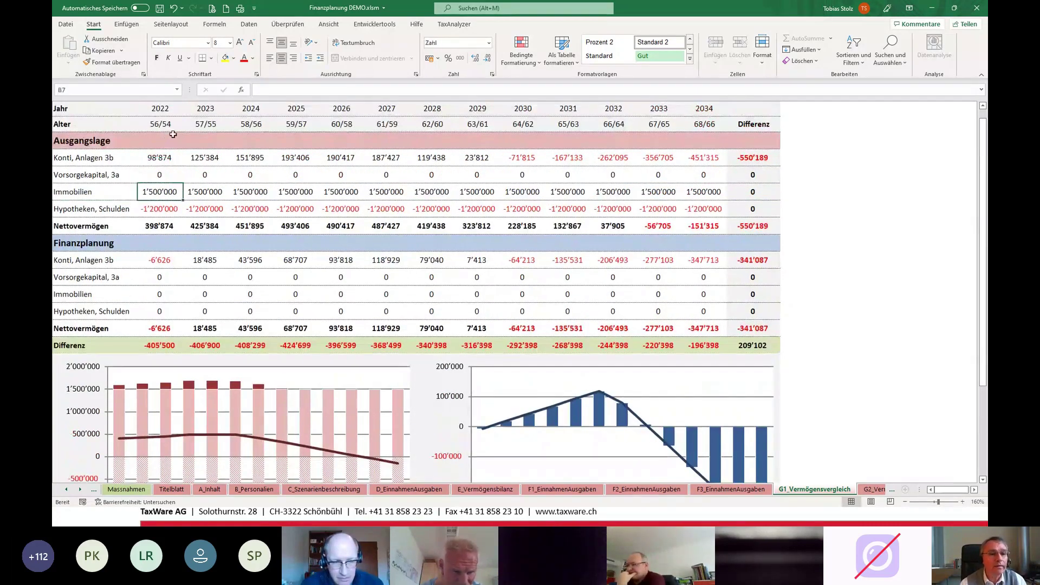
left_click(205, 109)
left_click(251, 110)
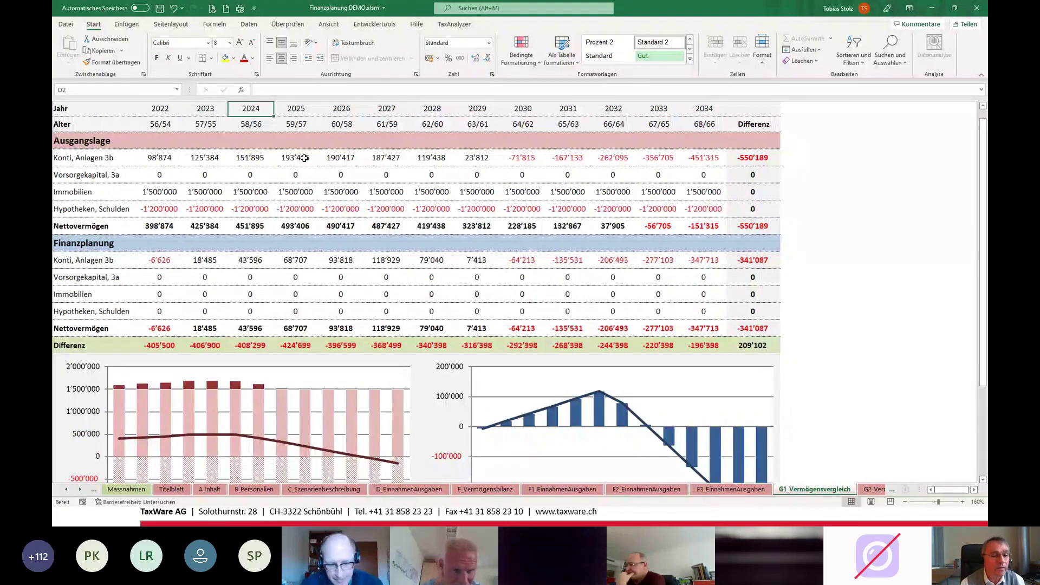
left_click(139, 195)
left_click(157, 210)
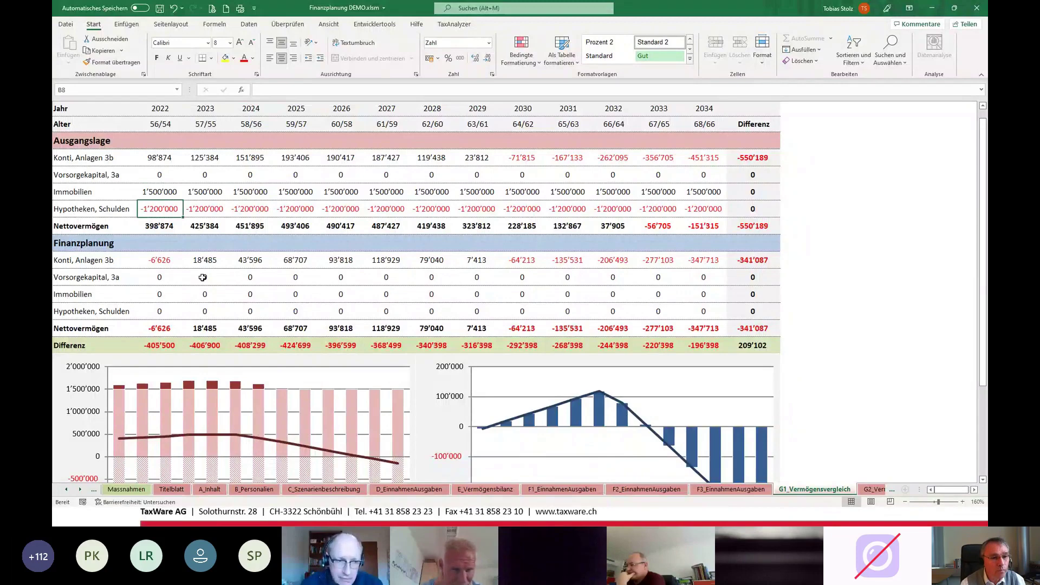
left_click(65, 491)
left_click(66, 492)
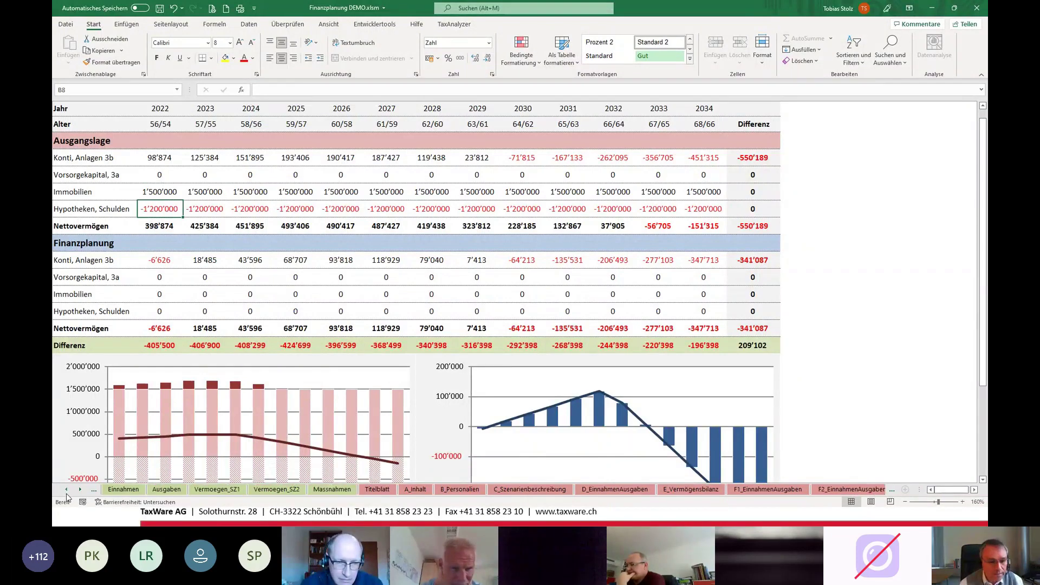
left_click(217, 489)
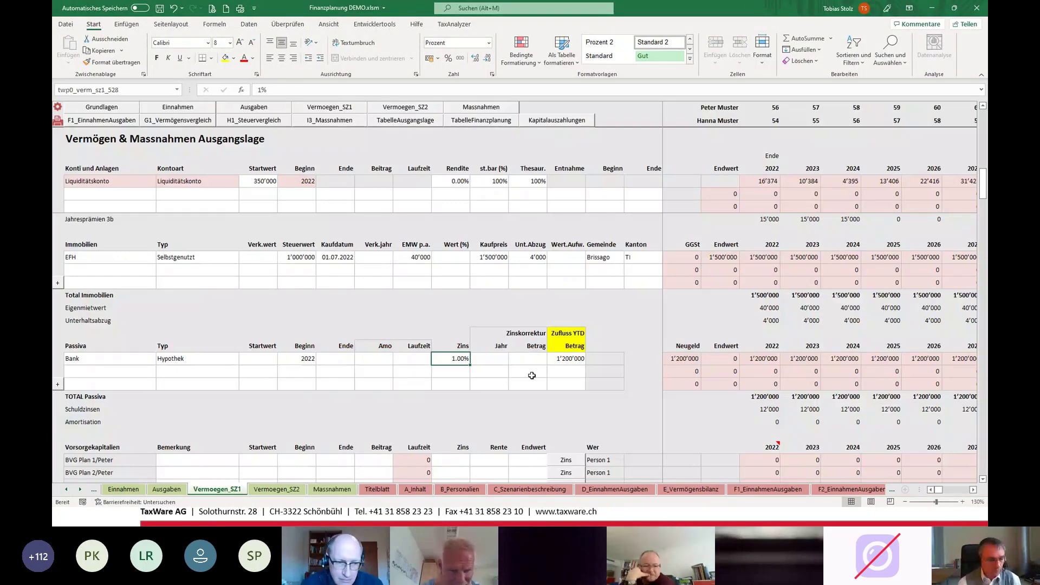
View the Zinskorrektur Hypothek slide in the presentation, and check the 2022 Schuldzinsen back in the Excel workbook
key("alt+Tab")
key("alt+Tab")
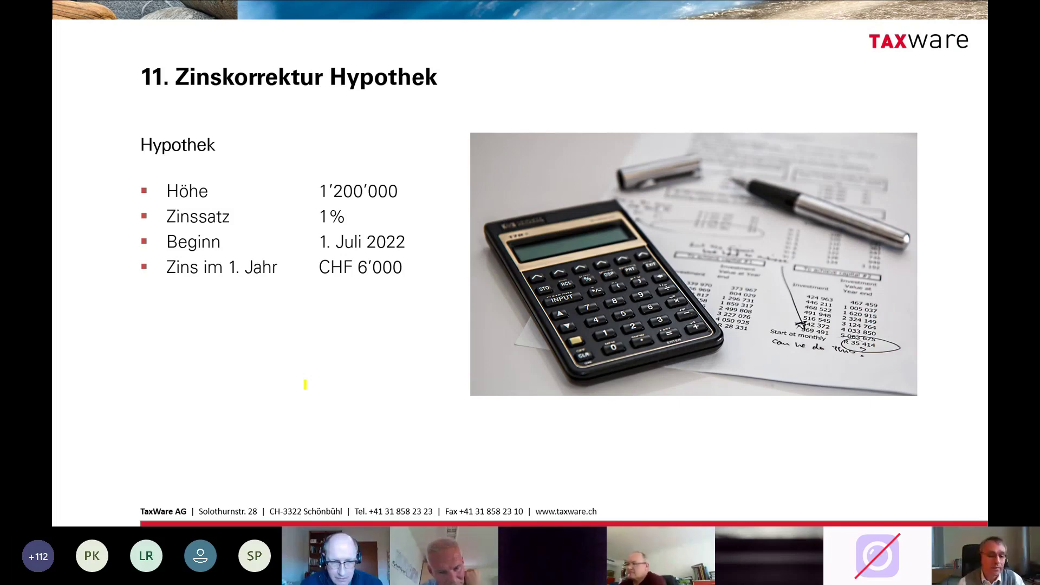
key("alt+Tab")
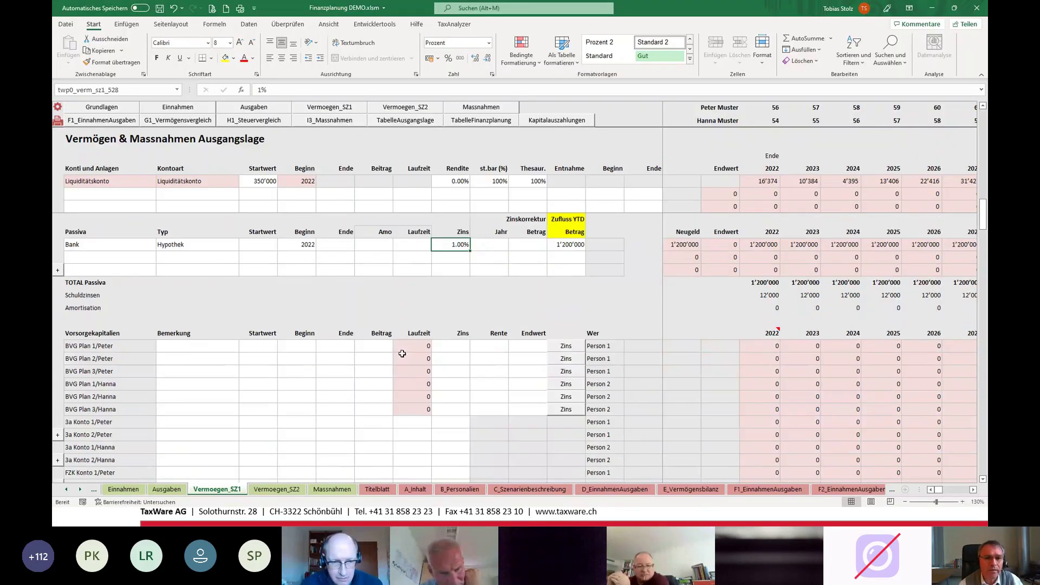
left_click(759, 296)
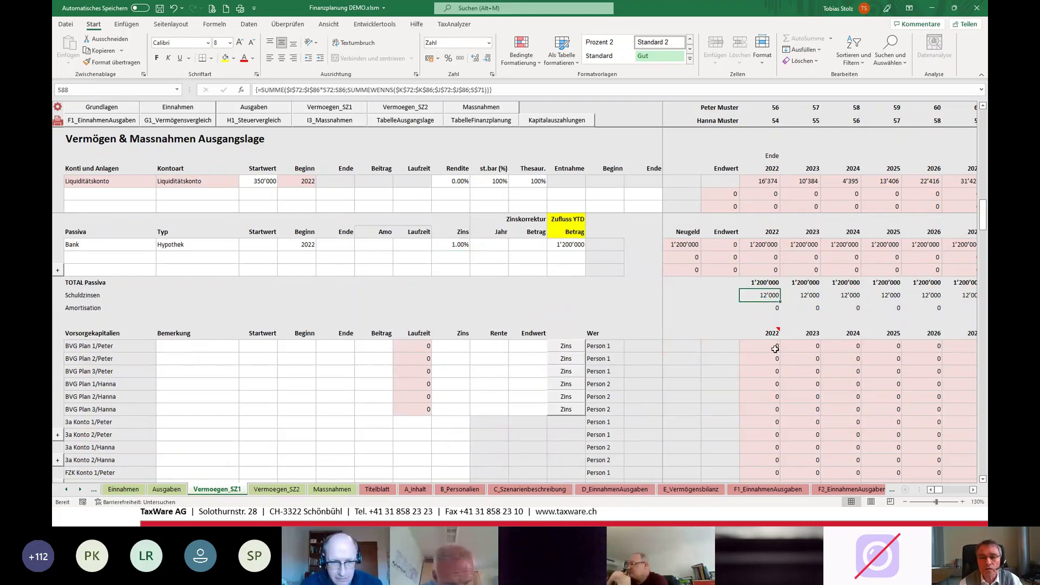
Highlight the Zinskorrektur Jahr and Betrag headings in yellow and select the mortgage's Jahr cell
left_click_drag(490, 258, 529, 275)
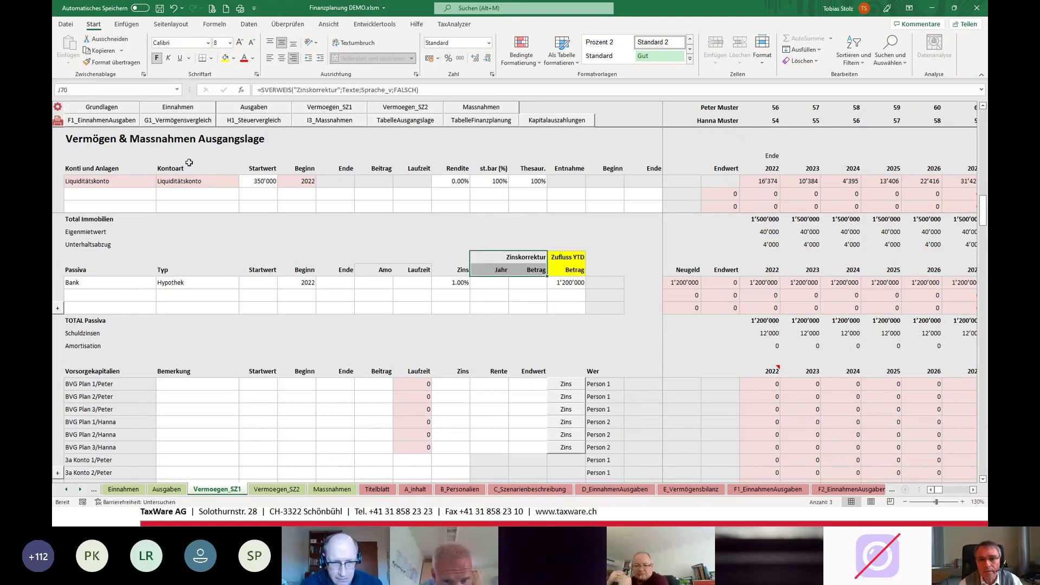
left_click(227, 57)
left_click(489, 283)
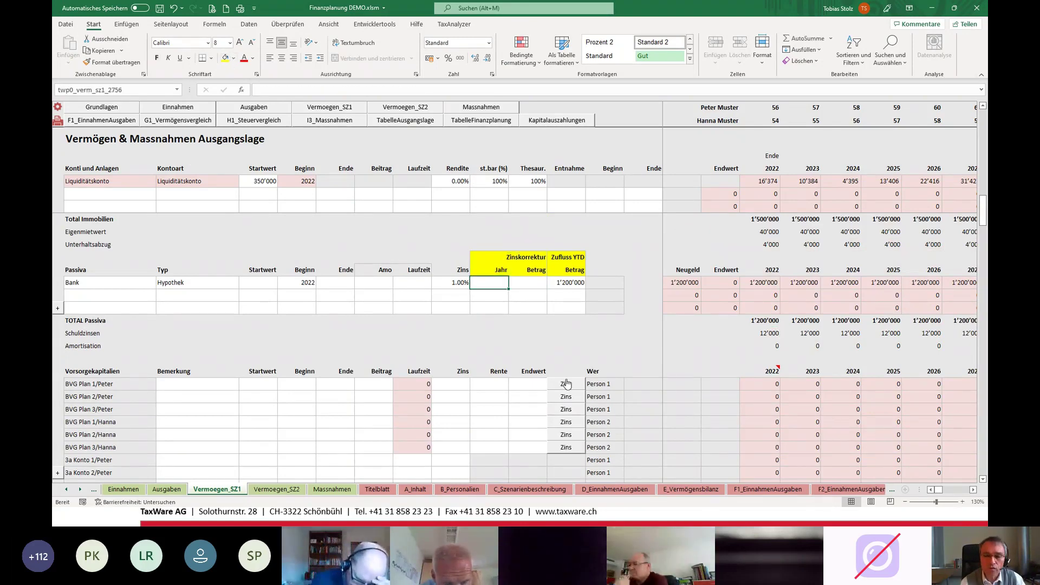
Enter the mortgage's Zinskorrektur with Jahr 2022 and Betrag -6'000
type("2022")
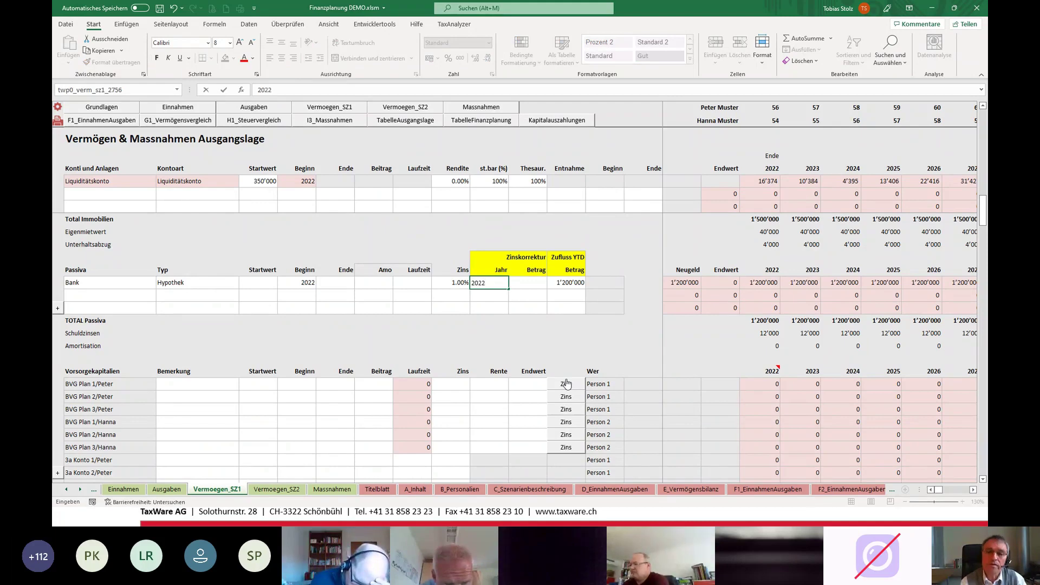
key("Tab")
type("-")
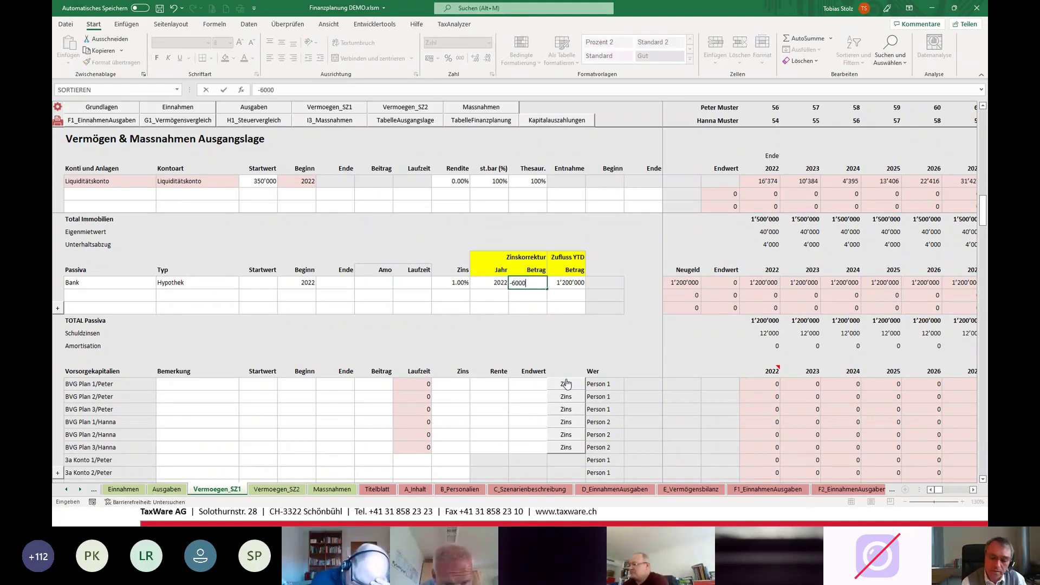
type("6'000")
key("Return")
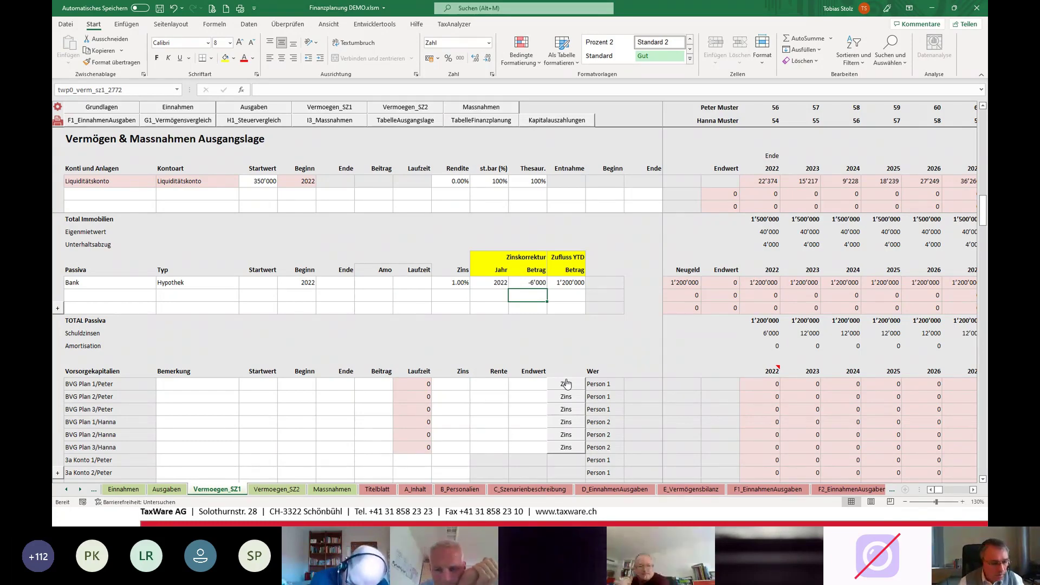
Switch to the PowerPoint presentation and advance to the slide on BVG Sparbeitrag
key("alt+Tab")
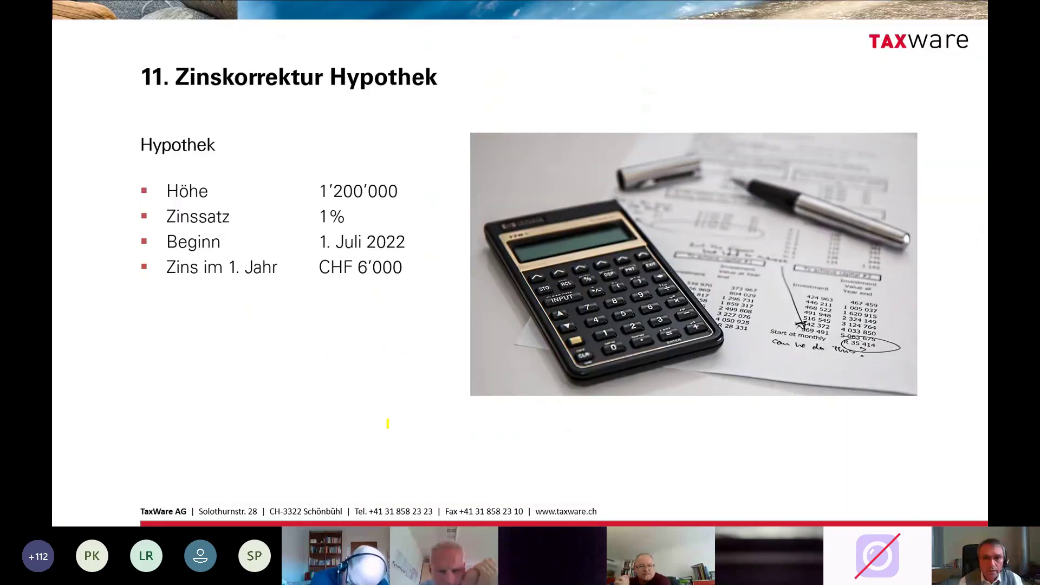
key("Right")
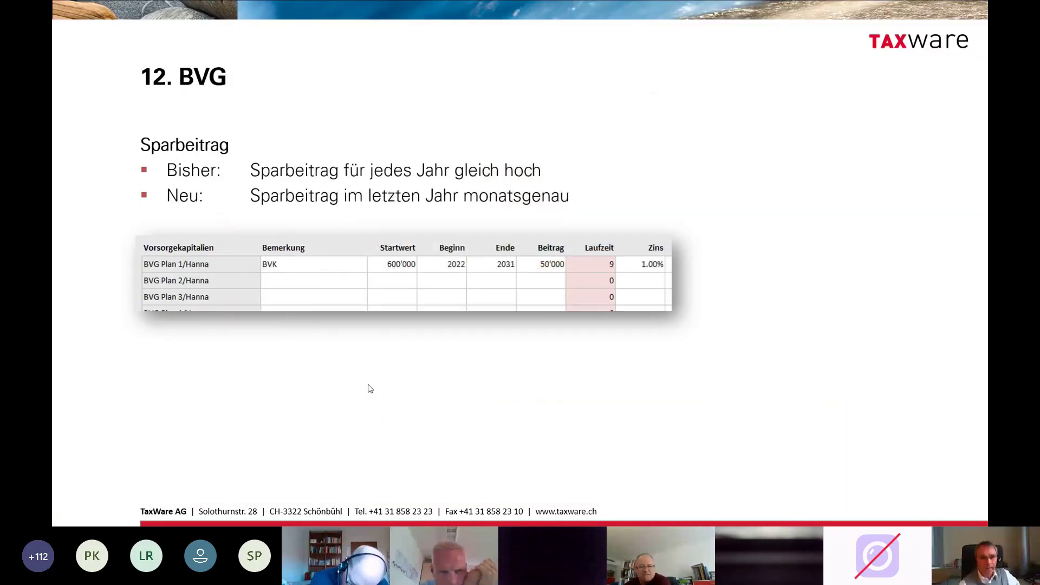
key("ctrl+i")
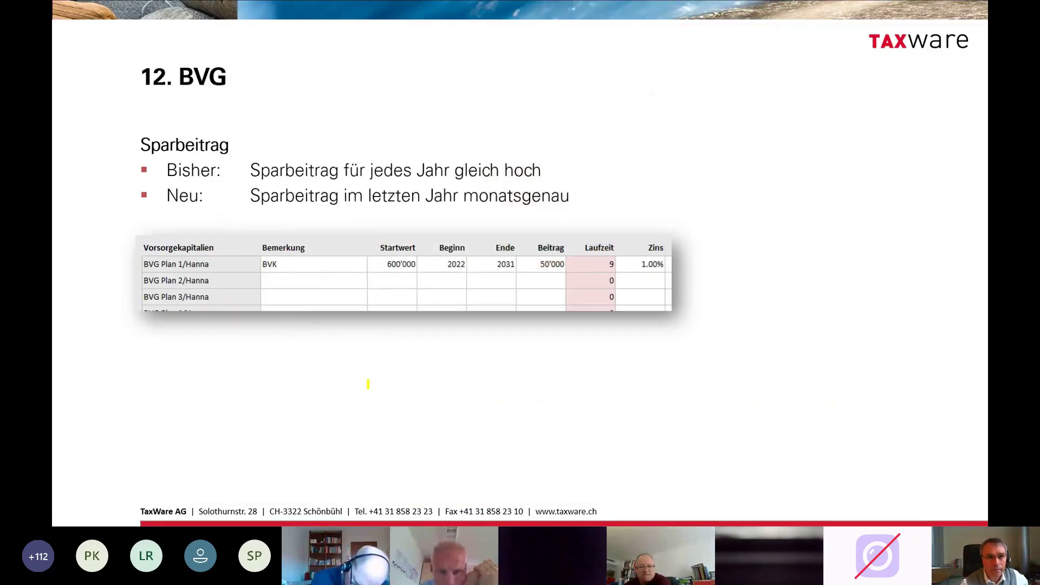
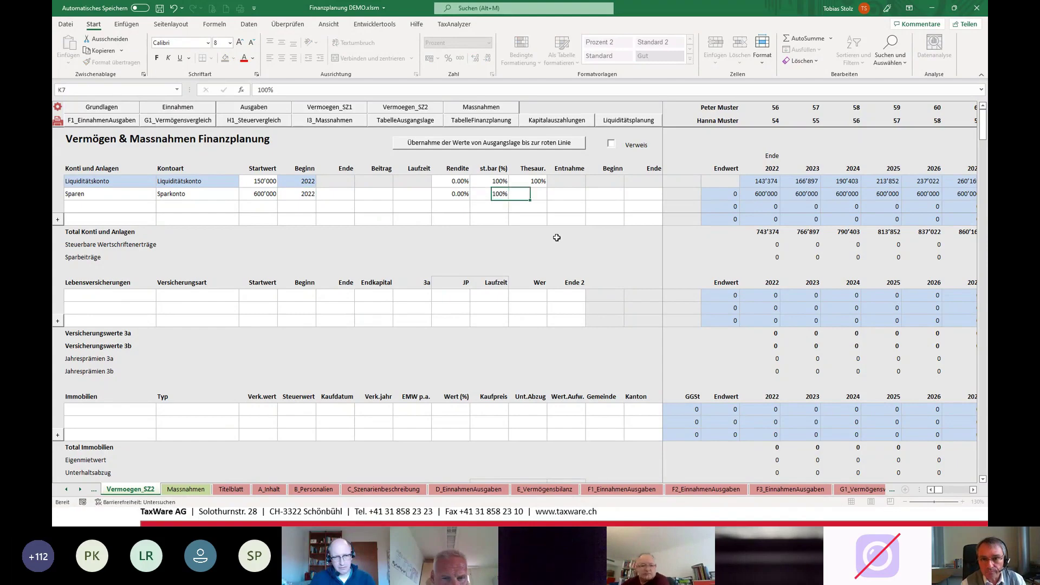
Set the Thesaur. value of the Sparen account to 100% in the Vermoegen_SZ2 sheet
type("00")
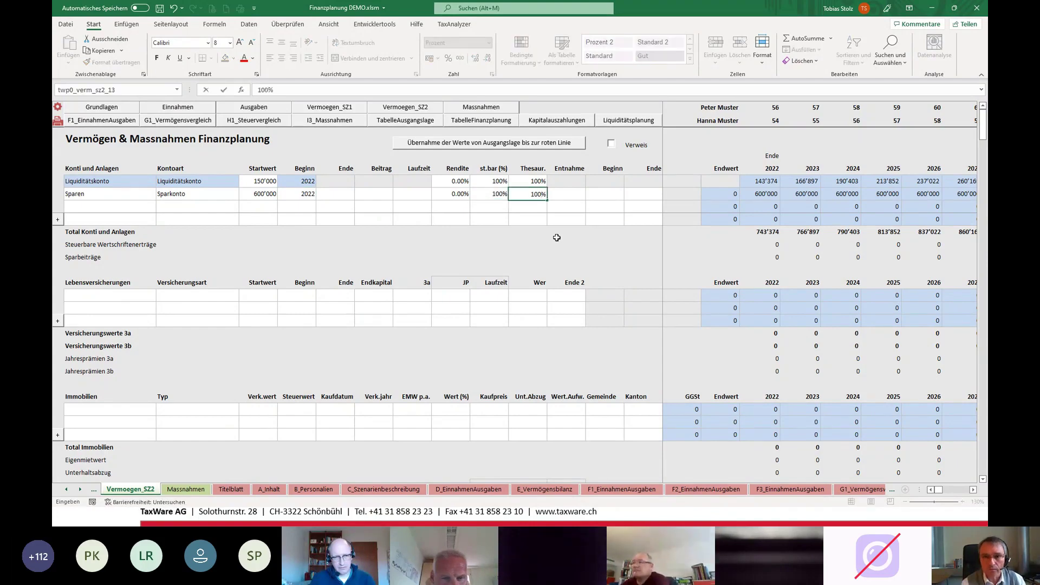
key("Return")
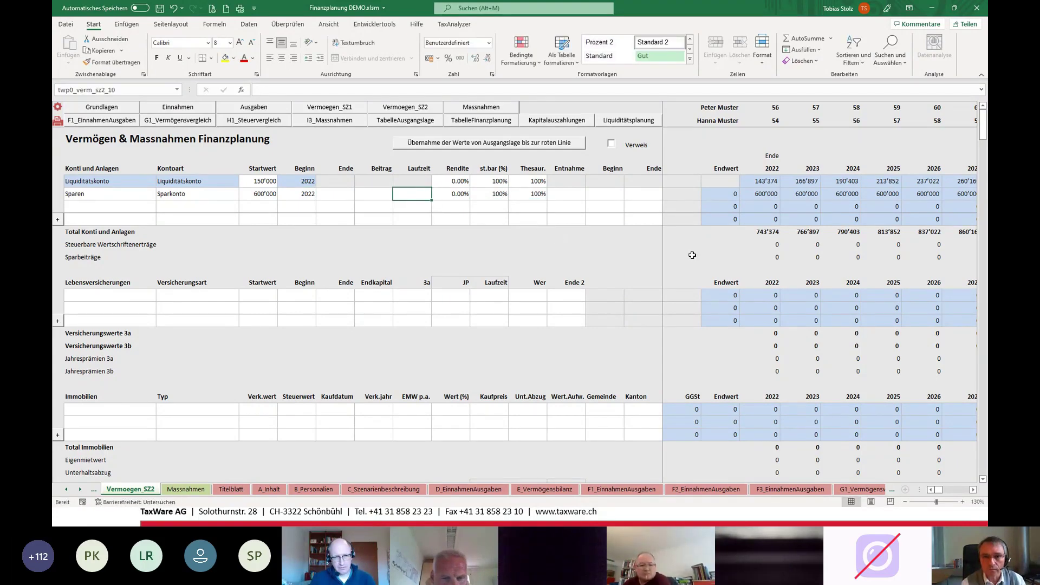
Freeze the panes of the Vermoegen_SZ2 sheet at cell O10, below the first Konti und Anlagen rows
left_click(684, 232)
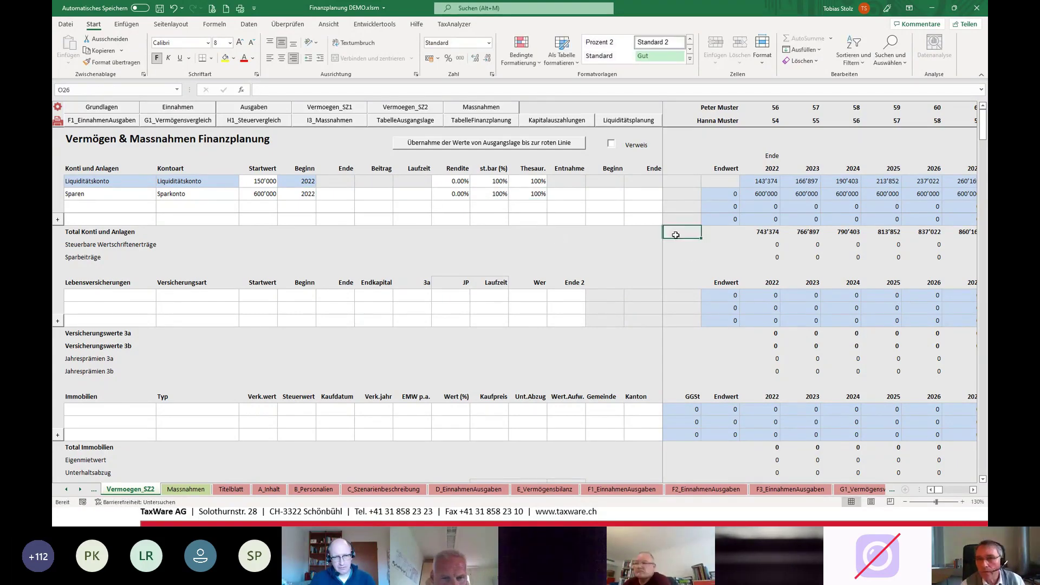
left_click(332, 25)
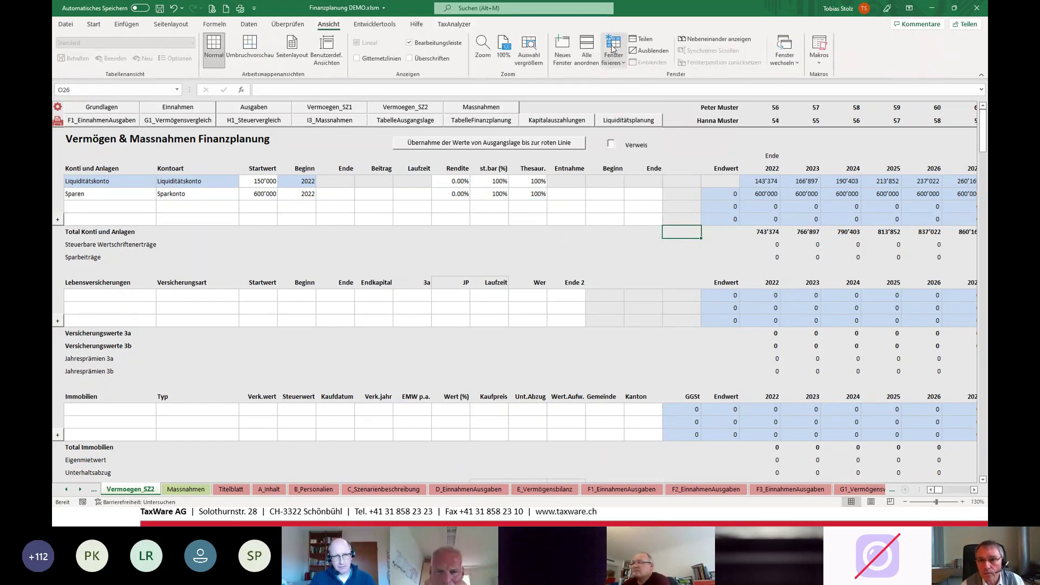
left_click(613, 49)
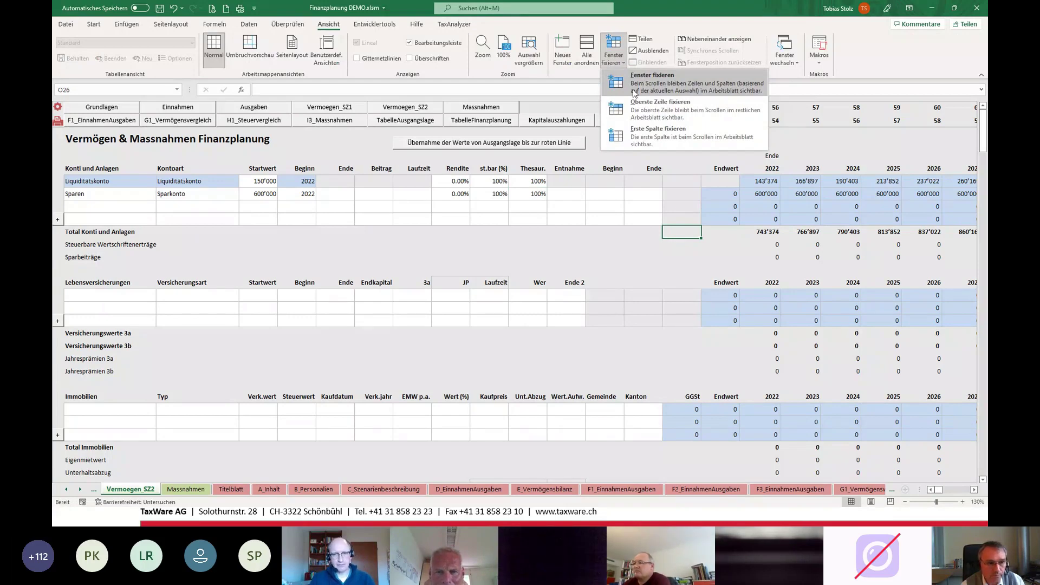
left_click(635, 93)
left_click(691, 237)
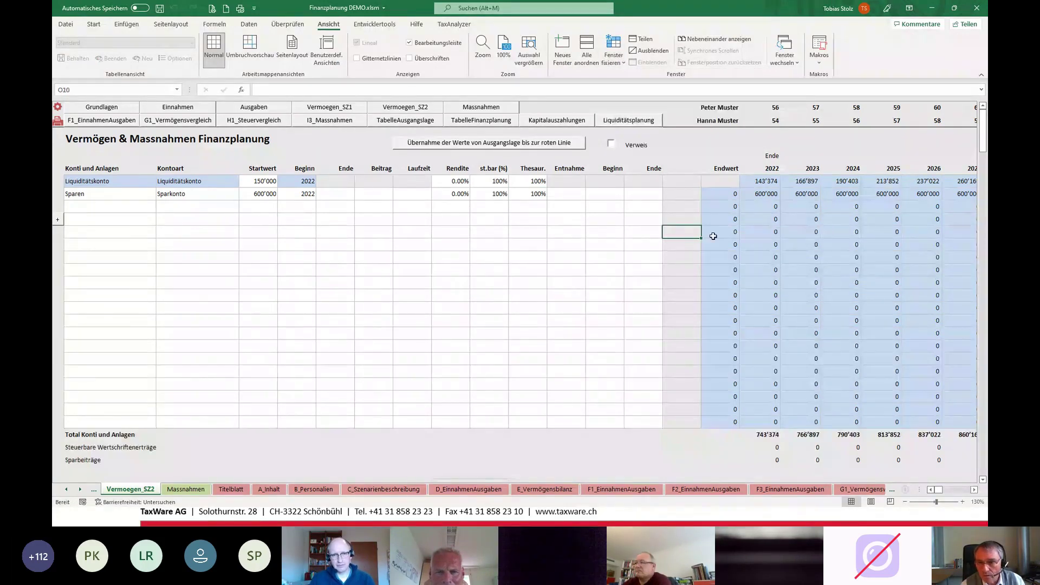
left_click(613, 54)
left_click(635, 89)
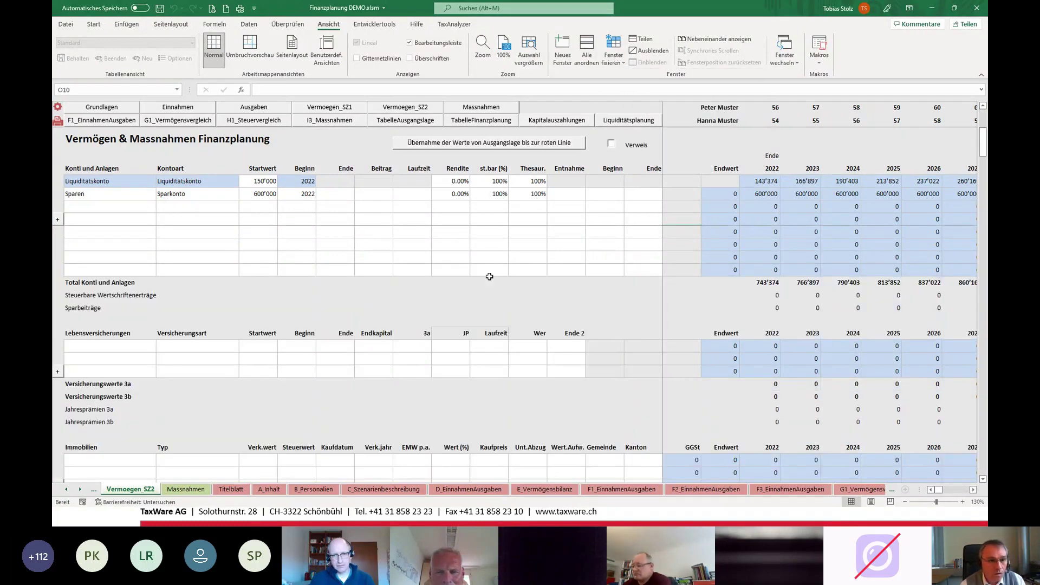
Freeze the panes at cell O11 in the Konti und Anlagen section and select the empty name cell below Sparen
left_click(678, 244)
left_click(618, 61)
left_click(618, 61)
left_click(617, 61)
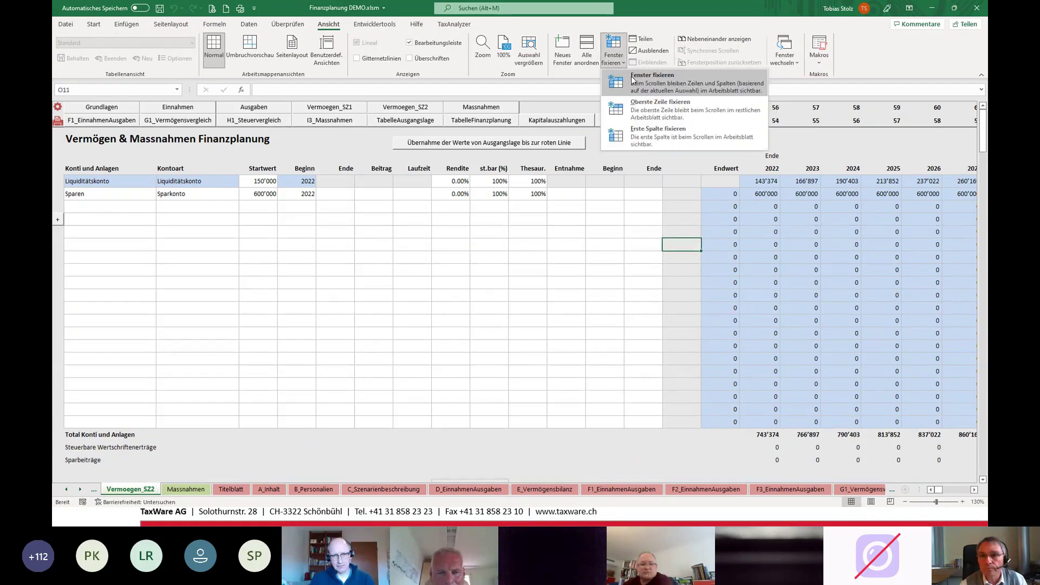
left_click(633, 80)
left_click(105, 209)
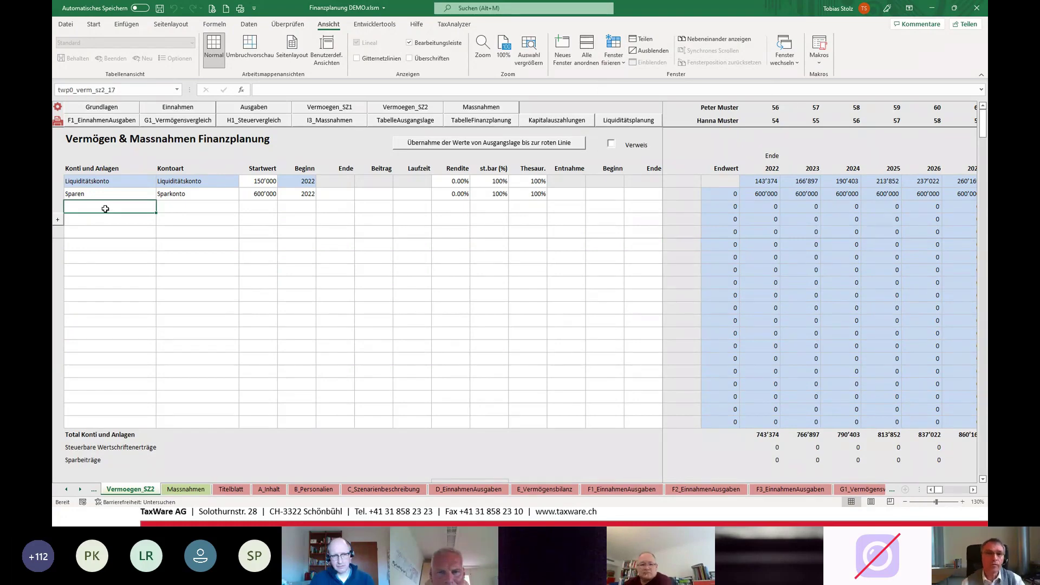
Review the expense list and the Ausgangslage and Finanzplanung charts in the Ausgaben sheet
left_click(251, 106)
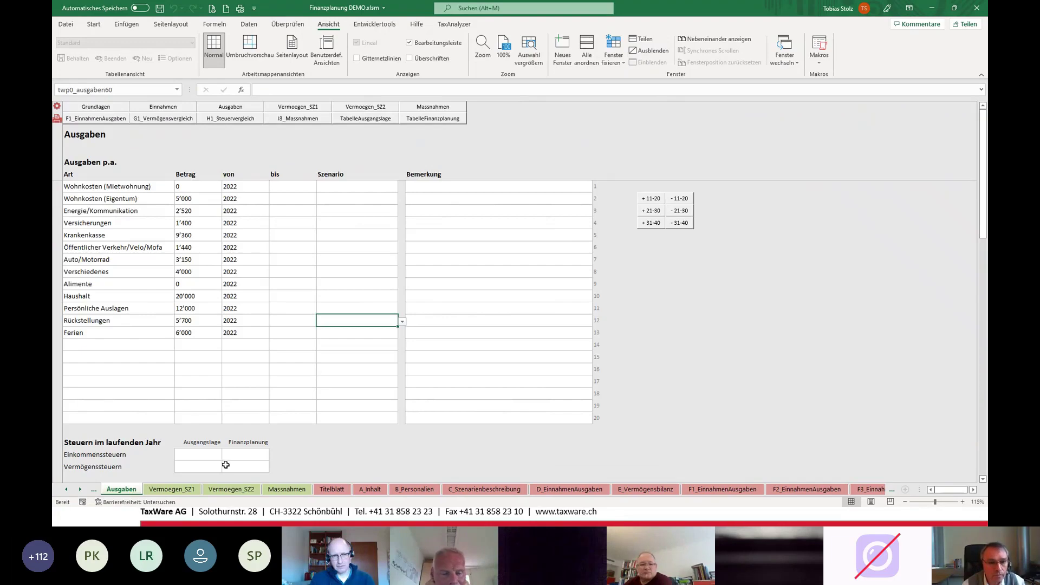
scroll(225, 464, "down", 10)
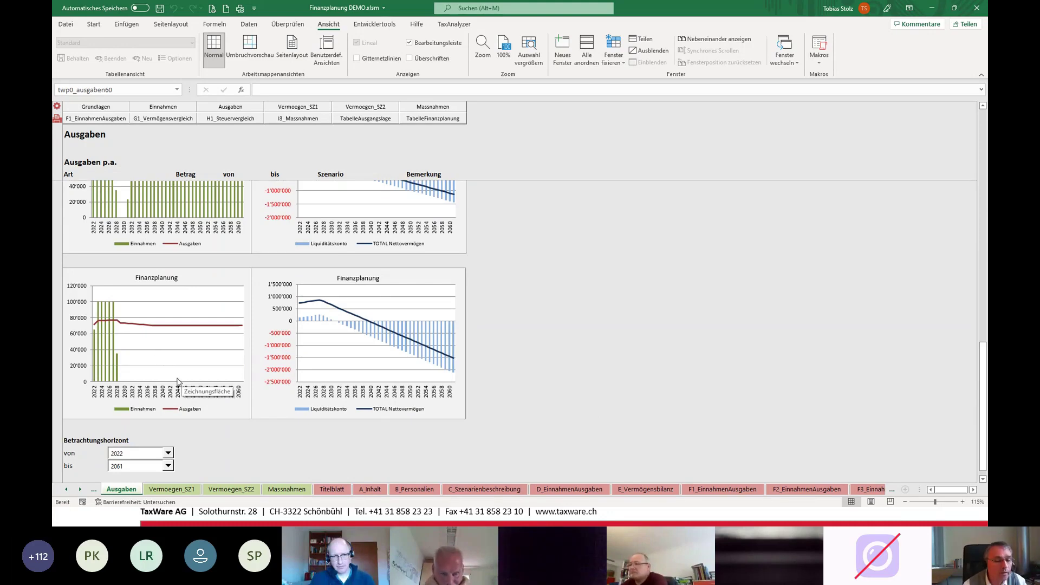
scroll(173, 378, "up", 5)
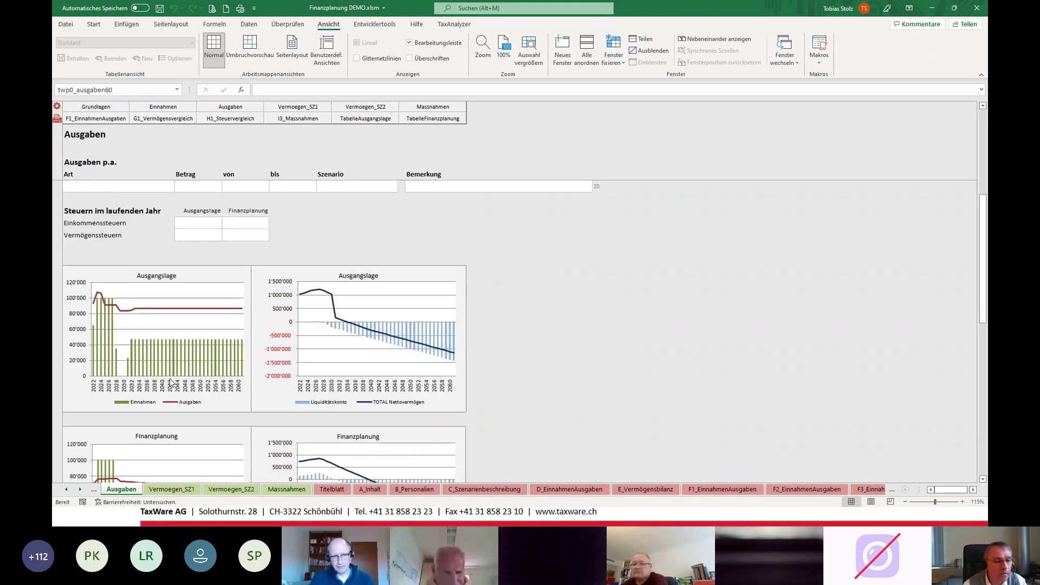
scroll(170, 379, "up", 5)
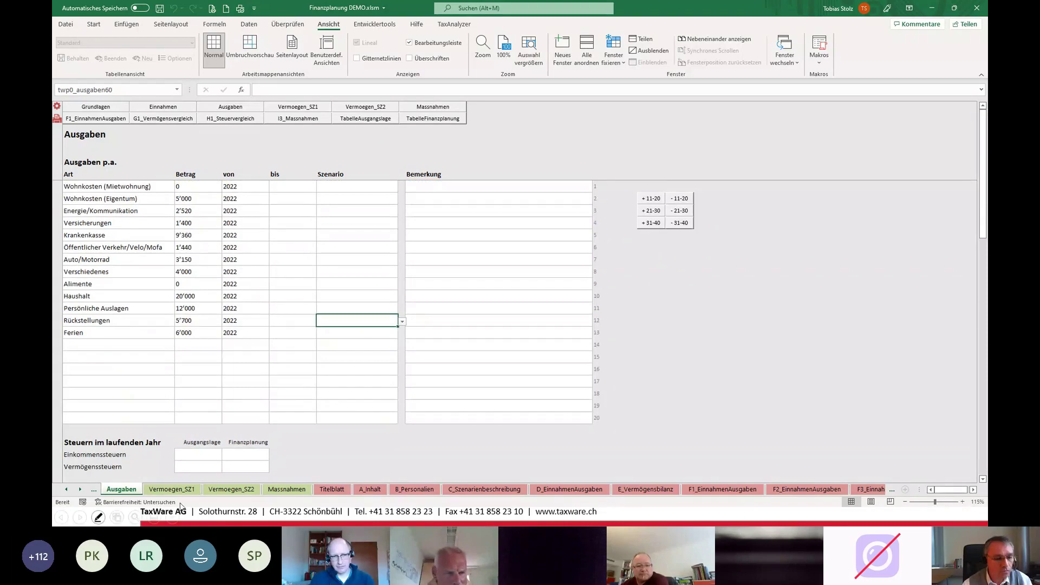
In the Einnahmen sheet, apply the maximum AHV-Rente to Person 1 and Person 2 in both Ausgangslage and Finanzplanung
left_click(93, 489)
left_click(170, 489)
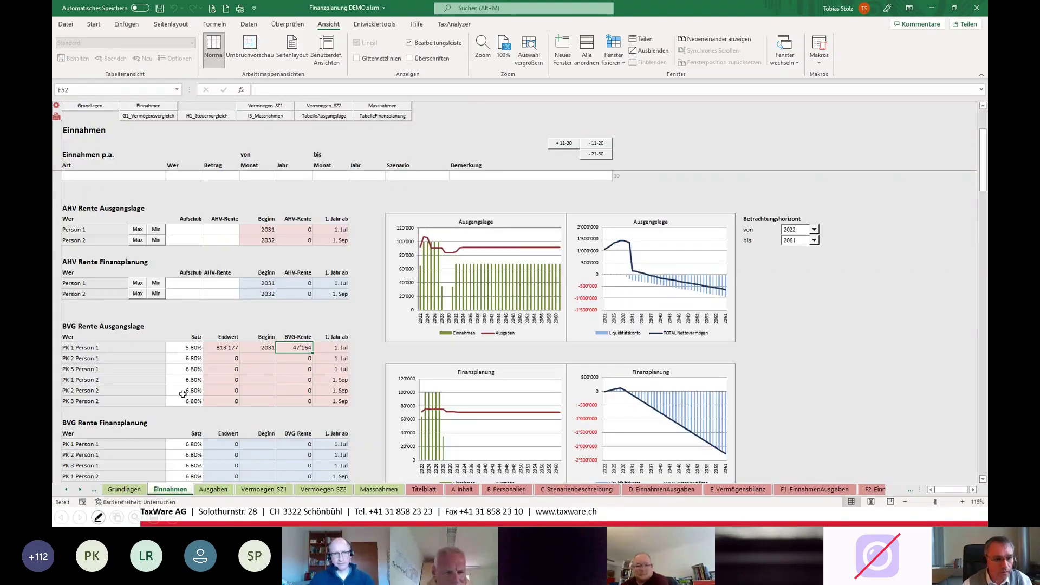
left_click(138, 230)
left_click(138, 240)
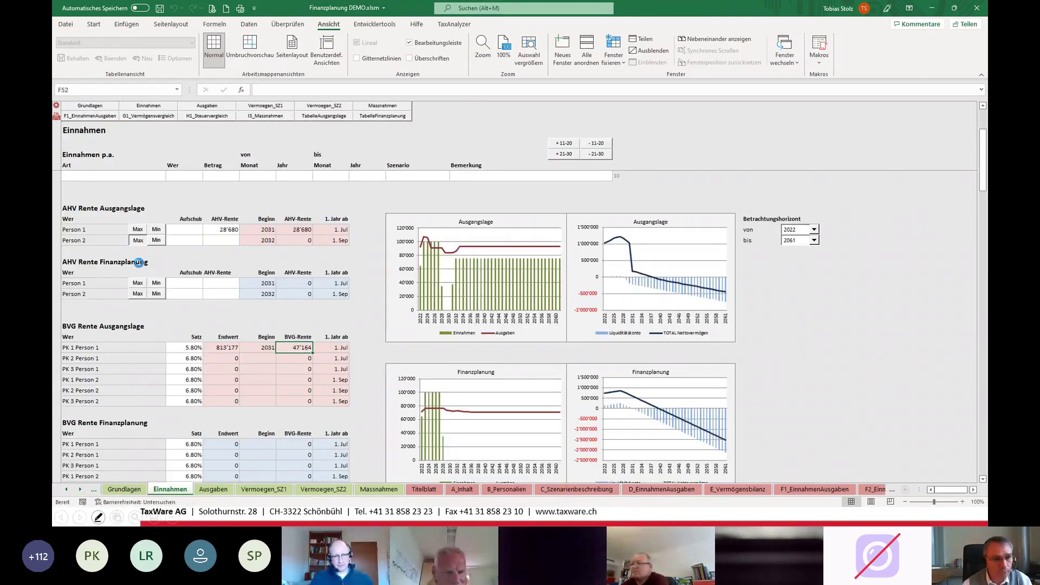
left_click(138, 283)
left_click(137, 293)
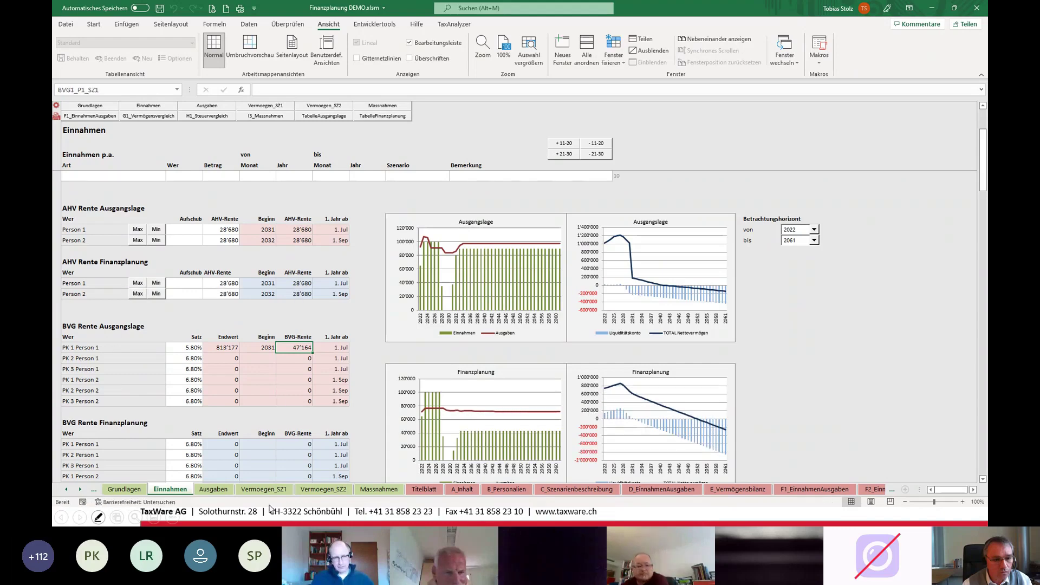
In Vermoegen_SZ2, enter Person 1's BVG Plan 1 with Startwert 60'000, Beginn 2022, Ende 2031 and Beitrag 50'000
left_click(263, 489)
left_click(325, 489)
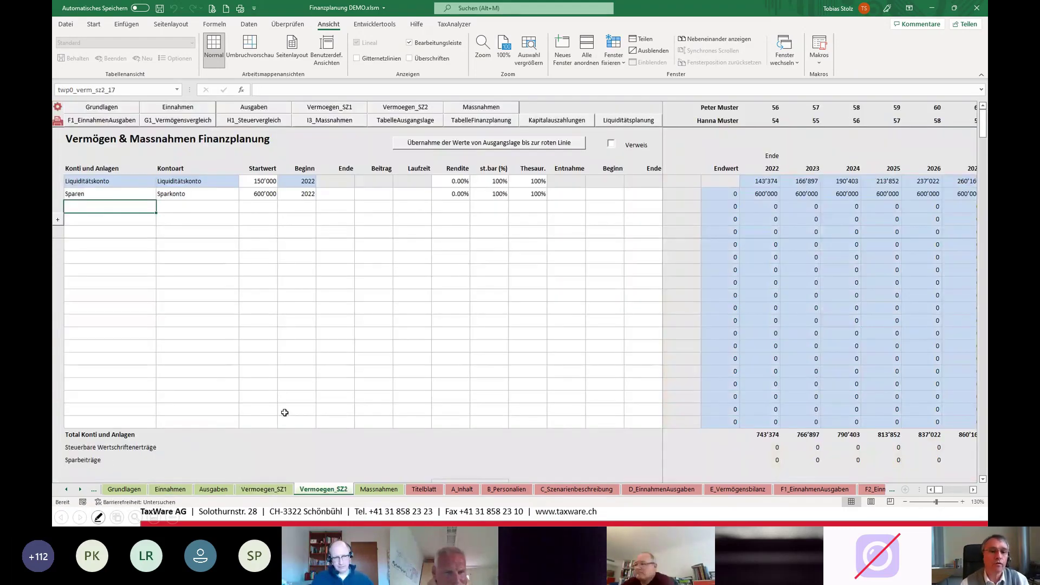
scroll(285, 412, "down", 8)
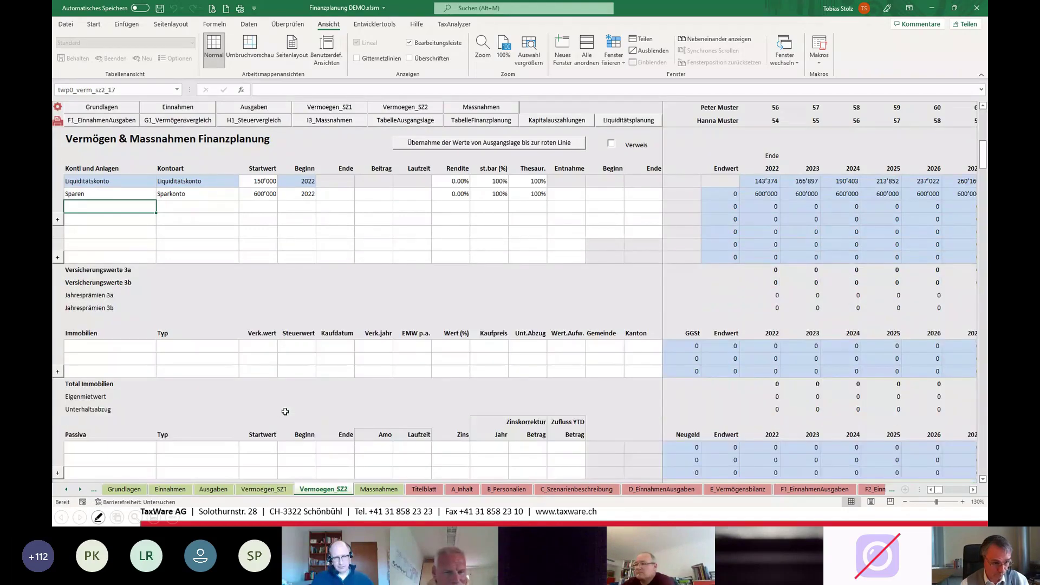
left_click(258, 372)
type("60000")
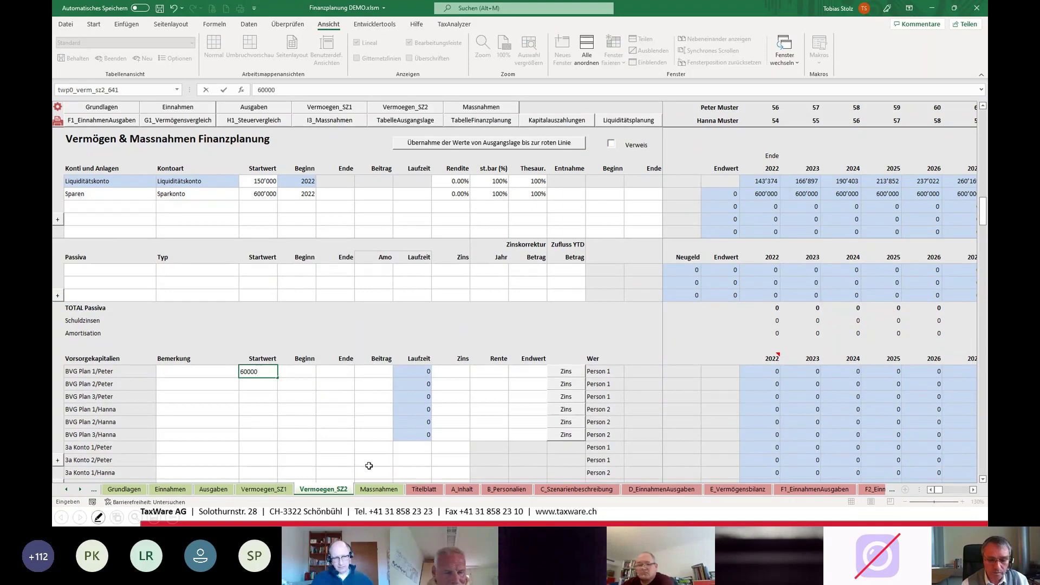
key("Tab")
type("2022")
key("Tab")
type("2031")
key("Tab")
type("500")
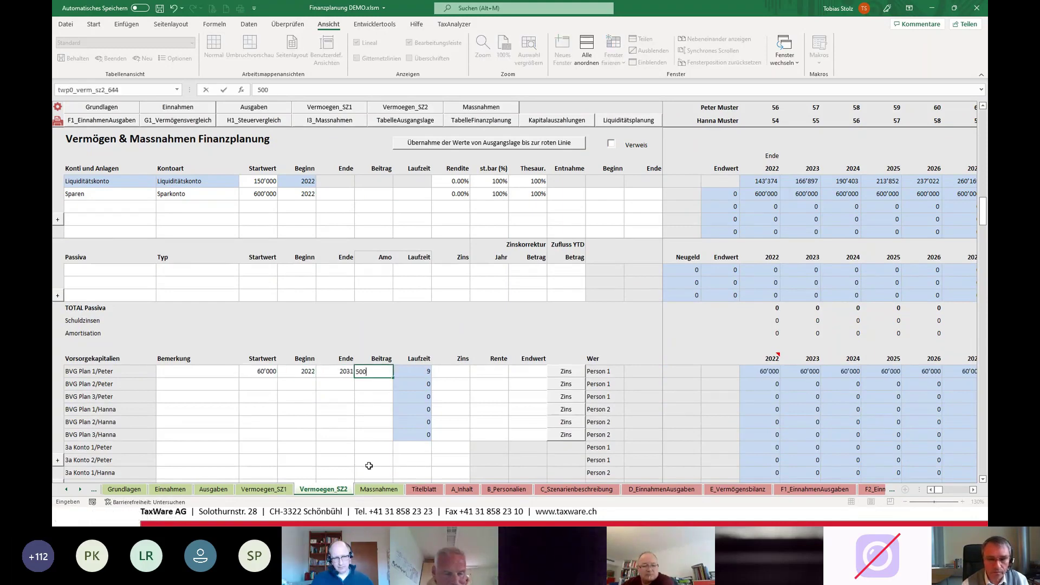
key("Tab")
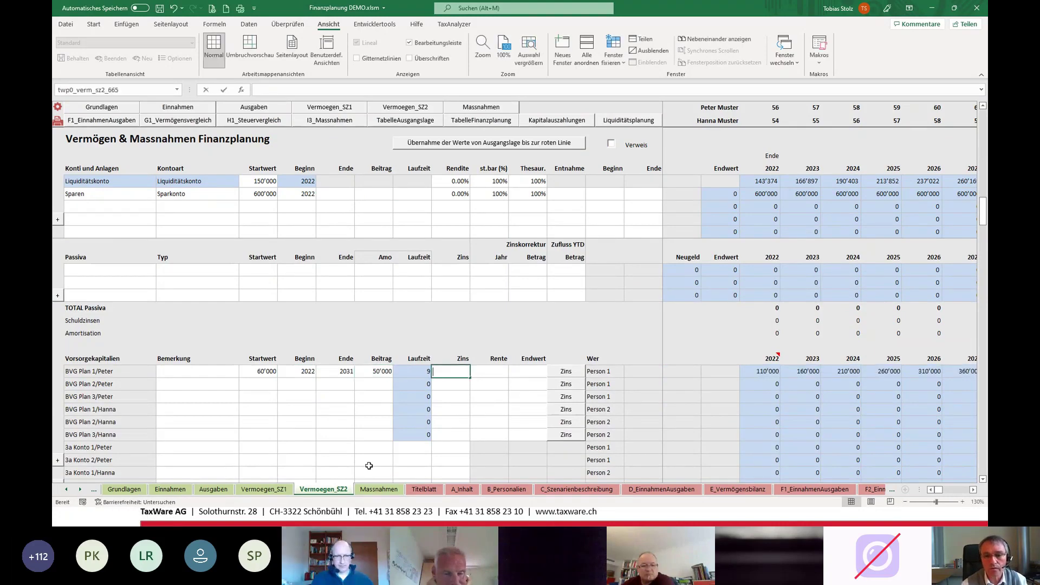
Set that BVG plan's Zins to 1% and Rente to Ja, and check the Finanzplanung charts in the Einnahmen sheet
type("1")
key("Tab")
left_click(513, 373)
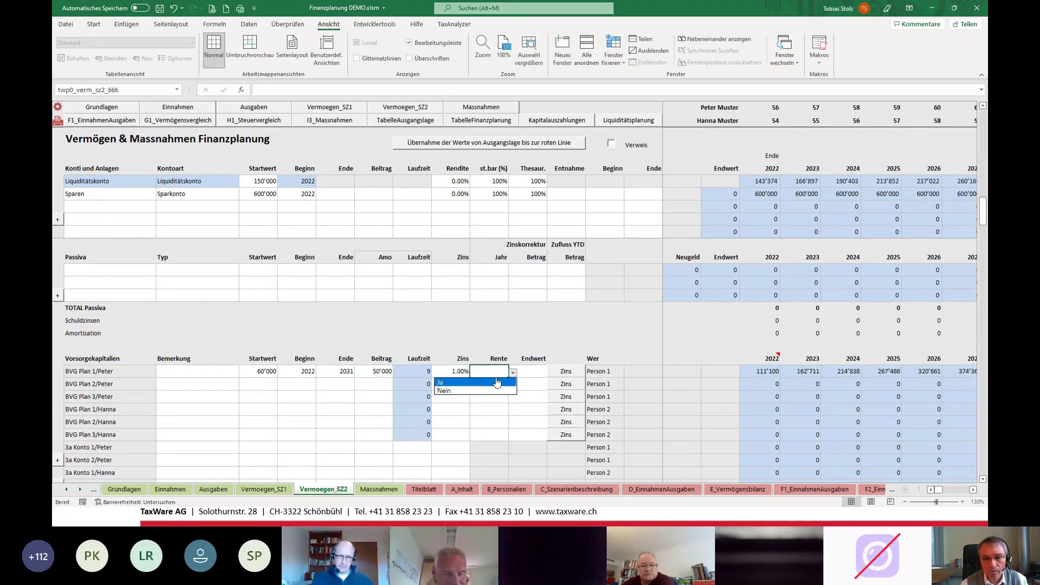
left_click(481, 383)
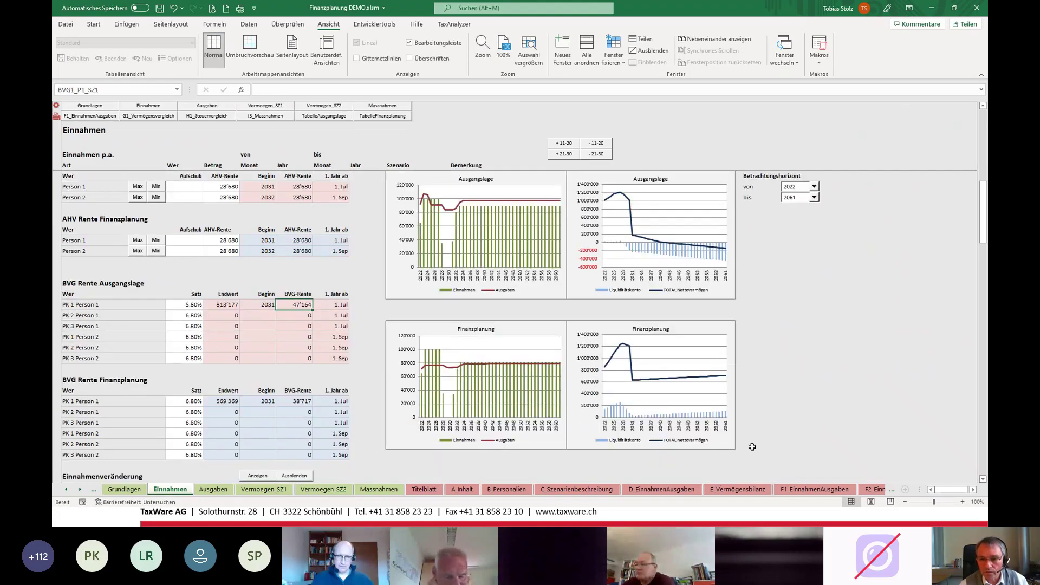
scroll(753, 448, "down", 2)
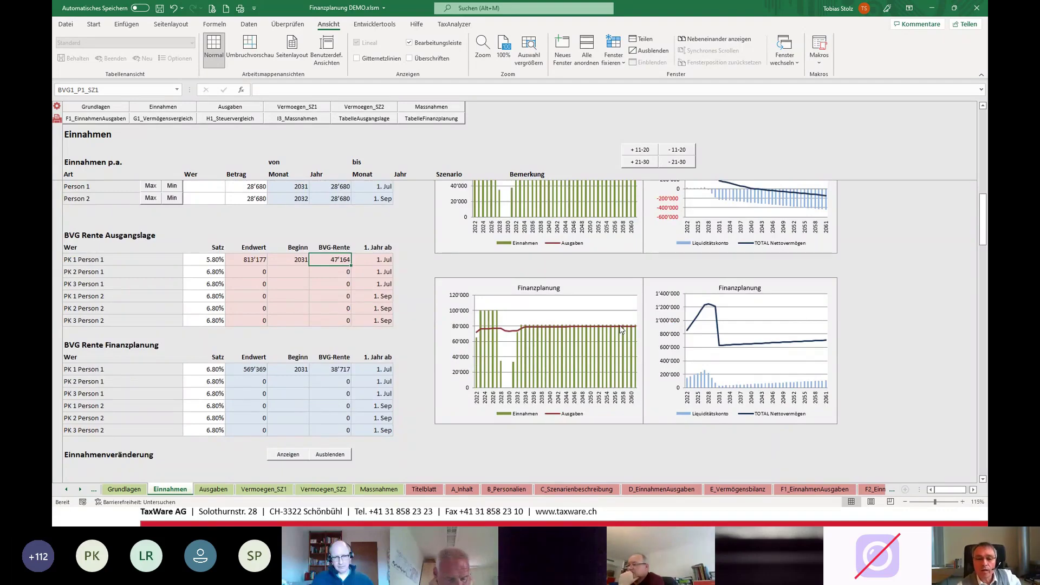
mouse_move(621, 330)
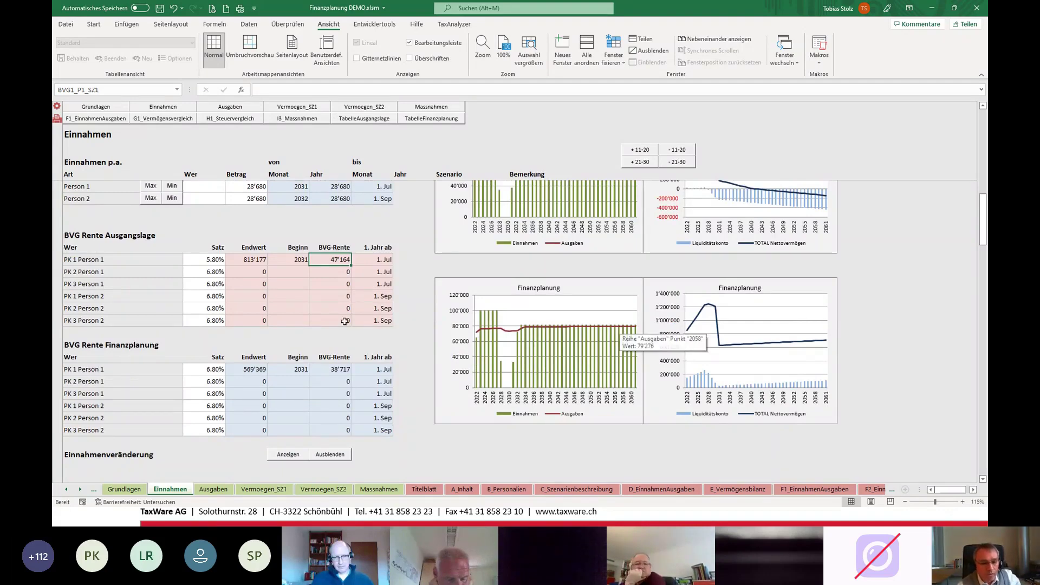
Set the Haushalt expense to 60'000 in the Ausgaben sheet, and return to the charts in the Einnahmen sheet
left_click(215, 489)
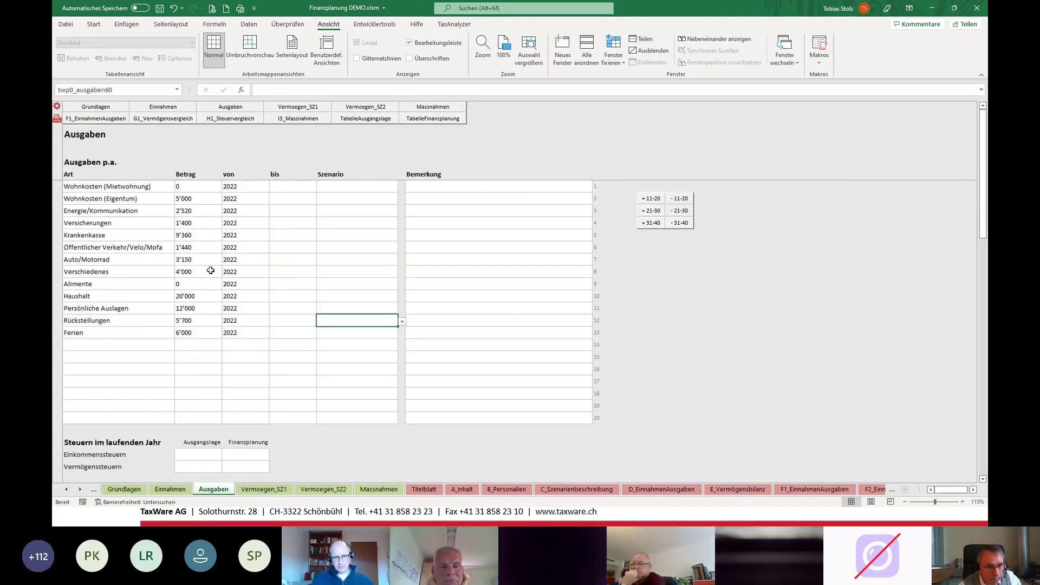
double_click(201, 297)
key("BackSpace")
key("BackSpace")
key("BackSpace")
key("BackSpace")
key("BackSpace")
type("60000")
key("Return")
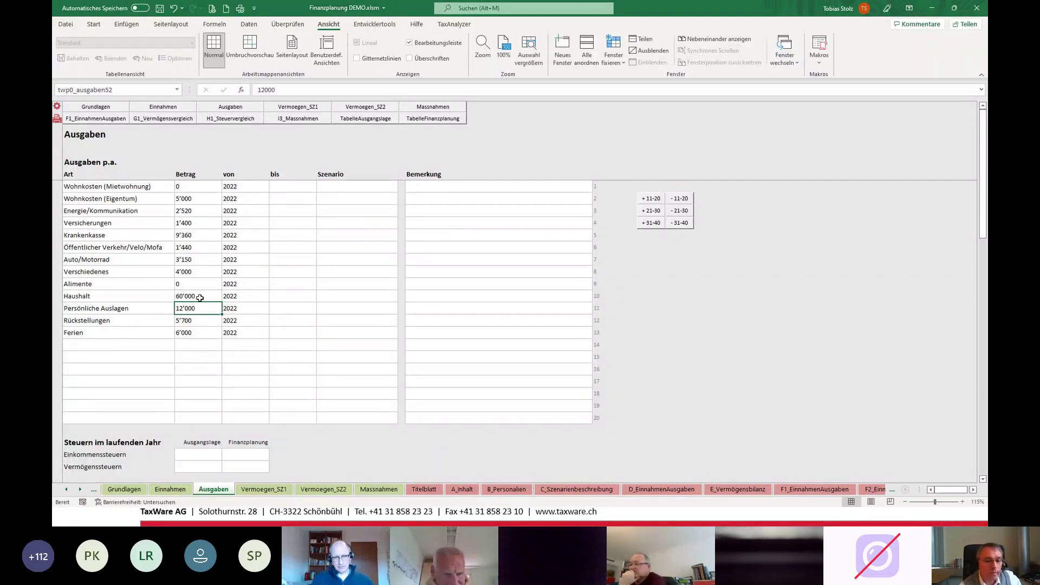
left_click(165, 493)
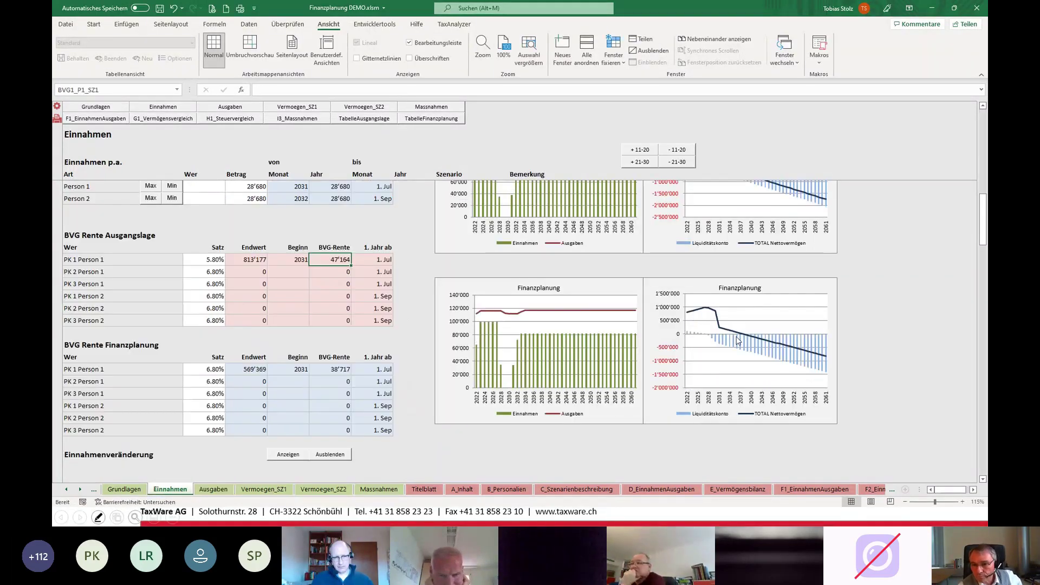
In Vermoegen_SZ2, inspect the Sparen account's Startwert and its projected 2022 value
mouse_move(817, 355)
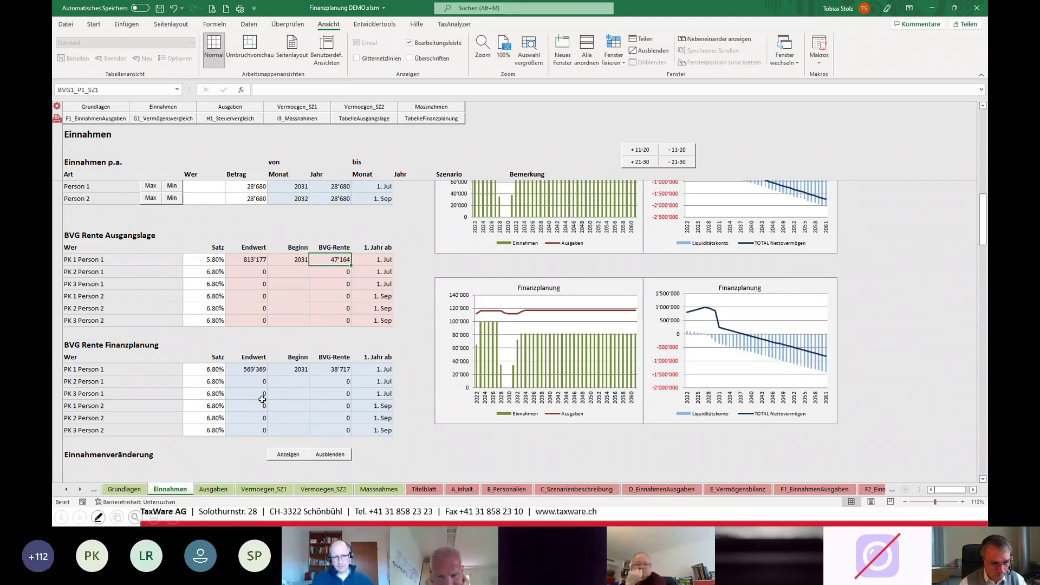
left_click(323, 489)
left_click(259, 193)
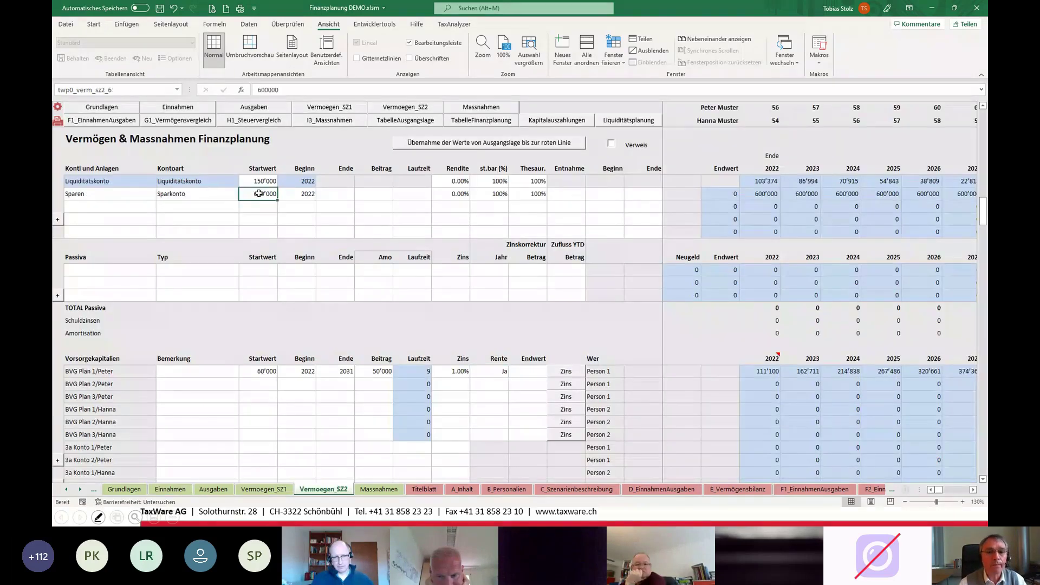
left_click(764, 194)
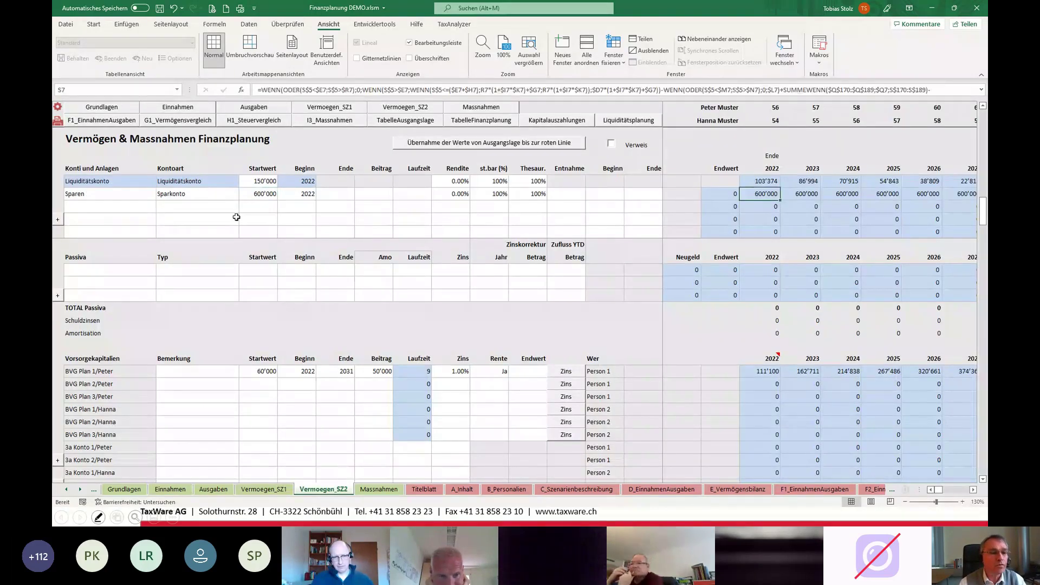
Add three investments below Sparen under Konti und Anlagen, named Strategie kons, Strategie ausg and Strategie dynamisch
left_click(120, 206)
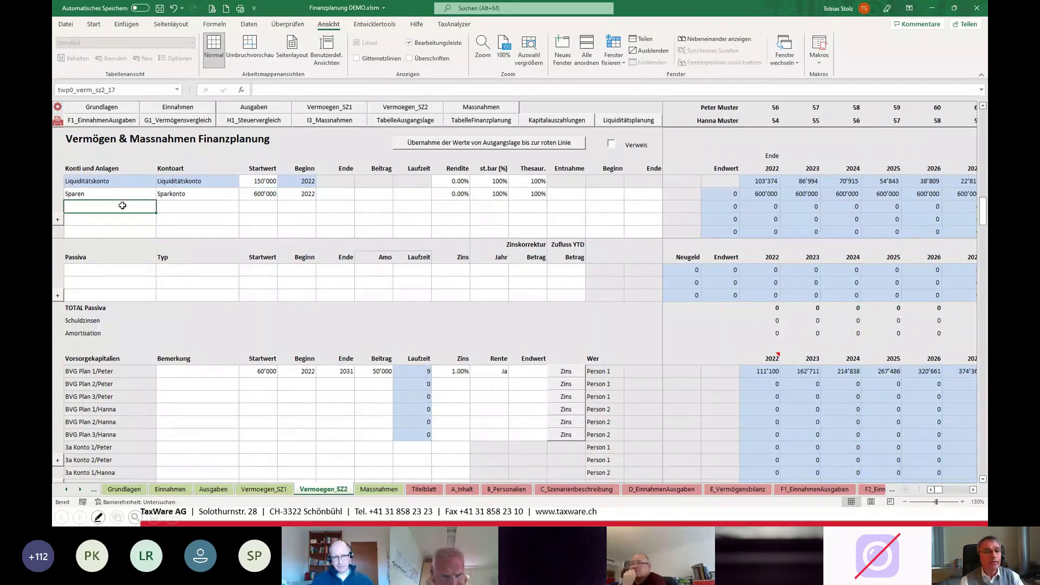
type("Stra")
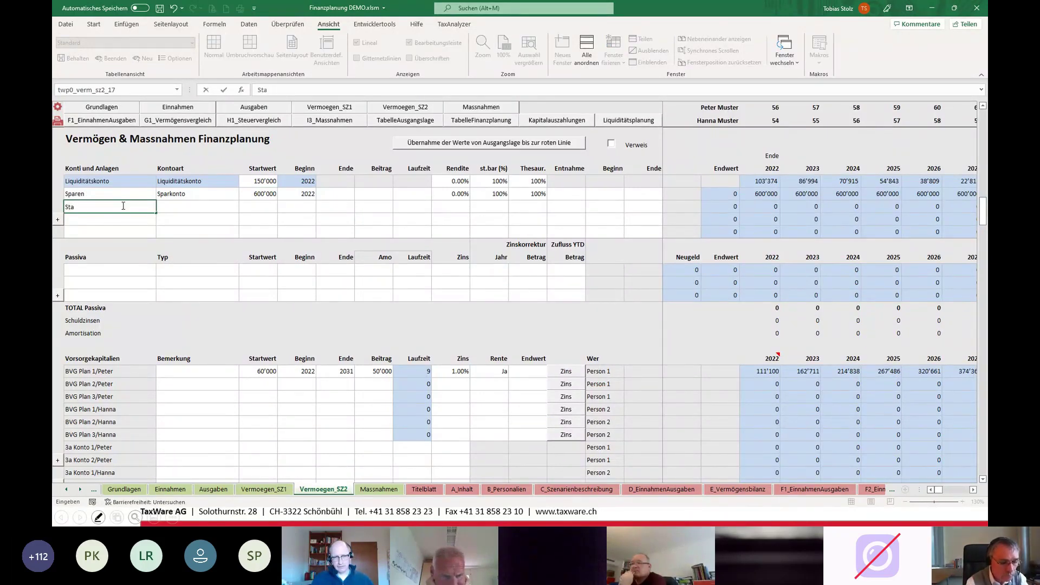
type("tegie ")
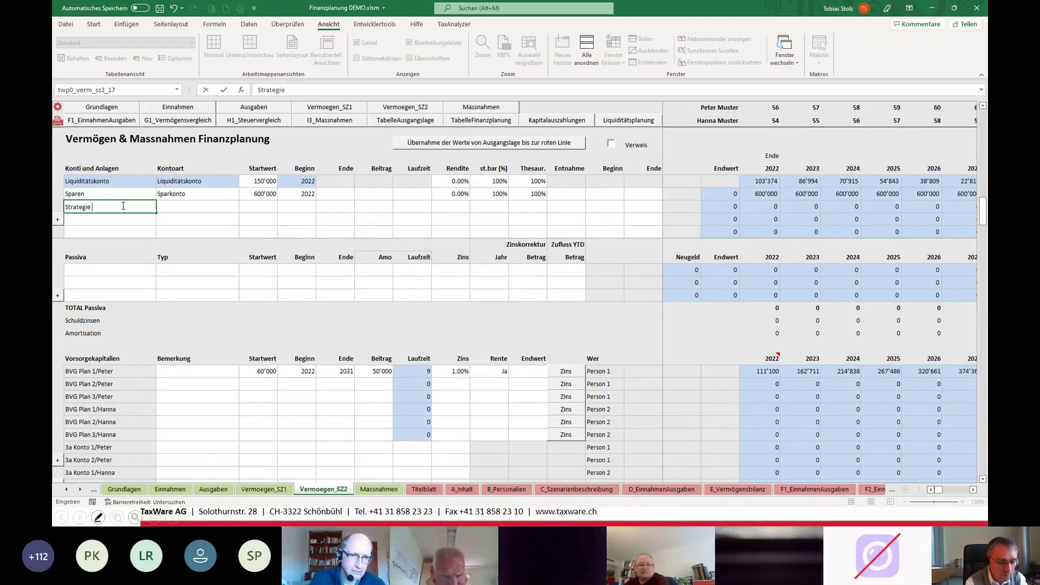
type("kons")
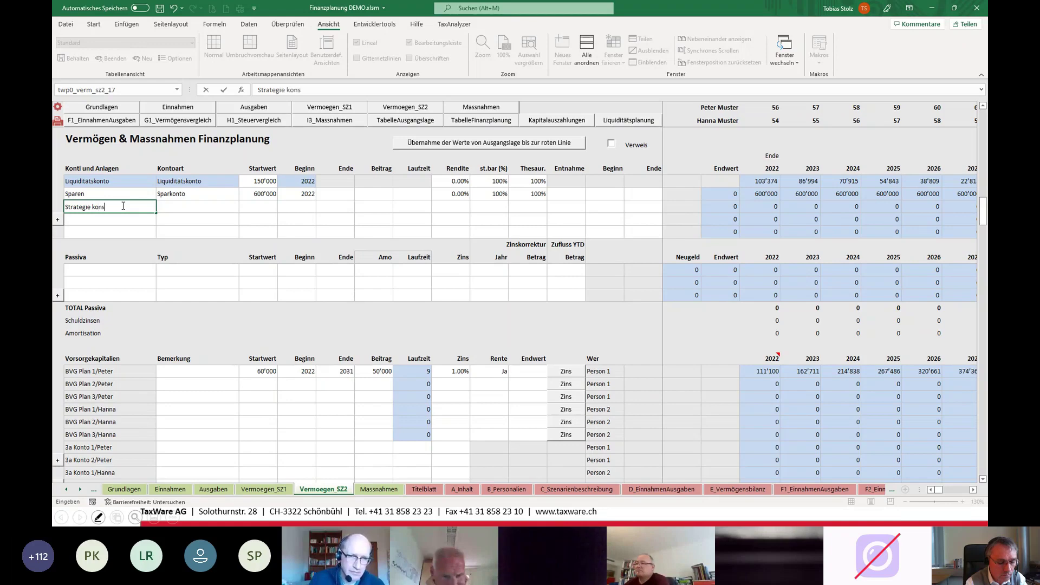
key("Return")
type("Strategie")
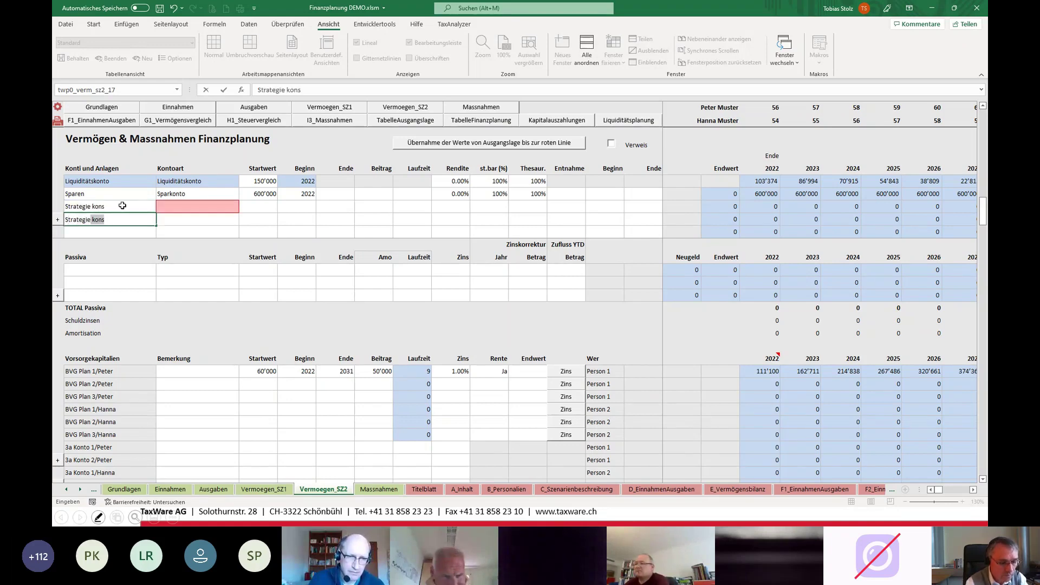
type(" ausg")
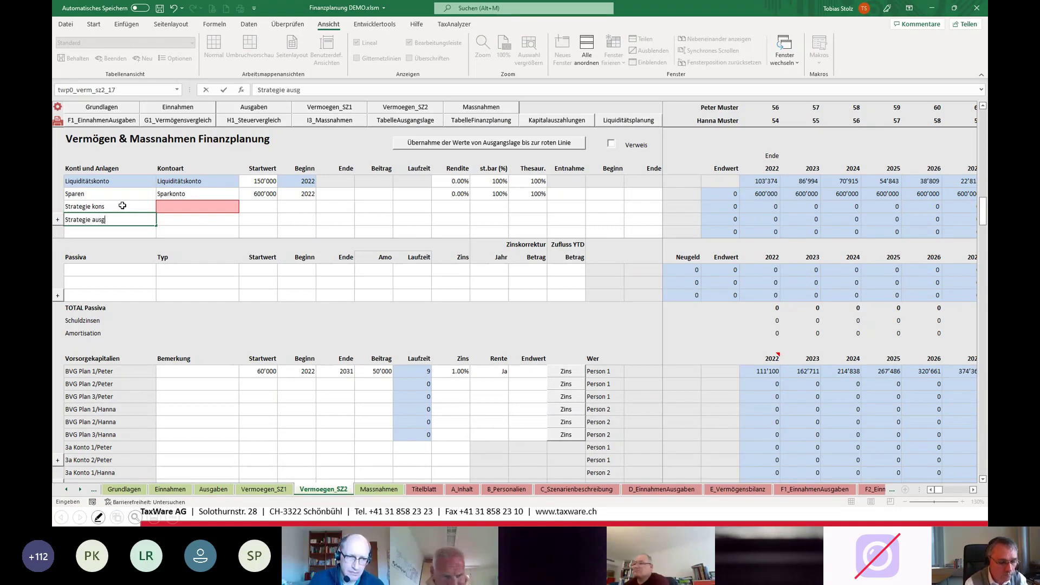
key("Return")
key("ctrl+c")
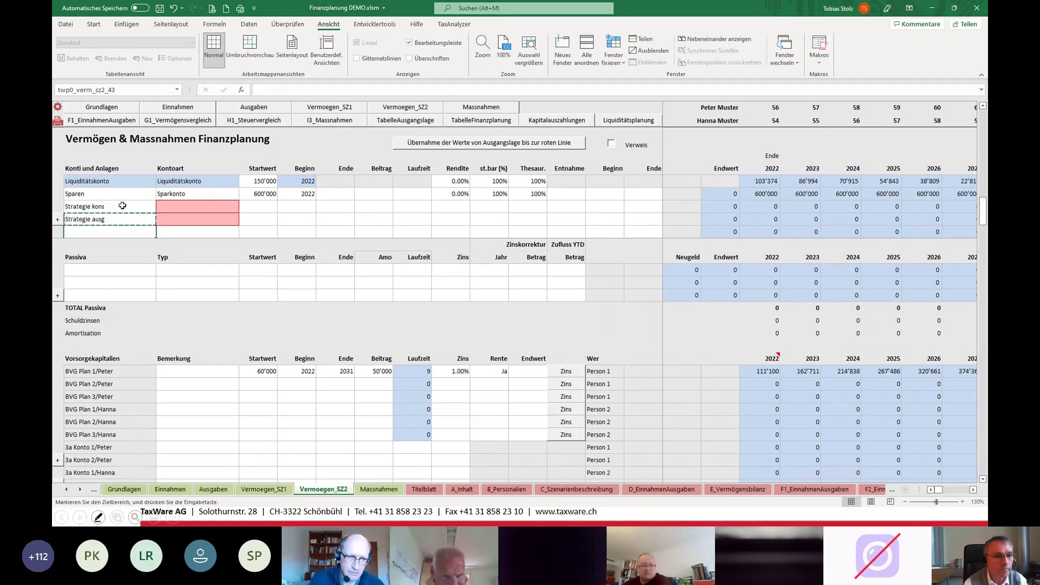
type("Strategie a")
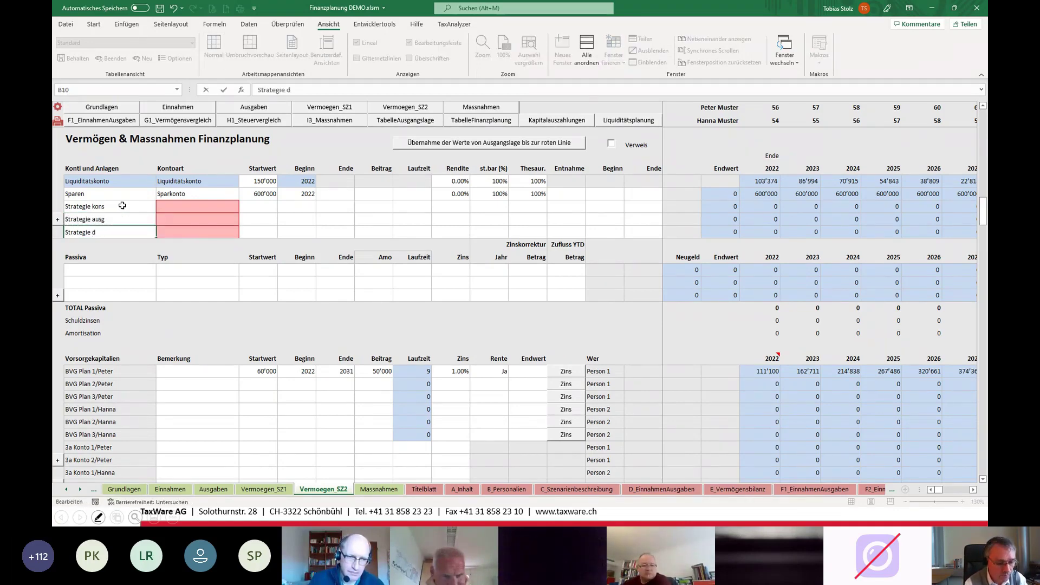
type("ynamisch")
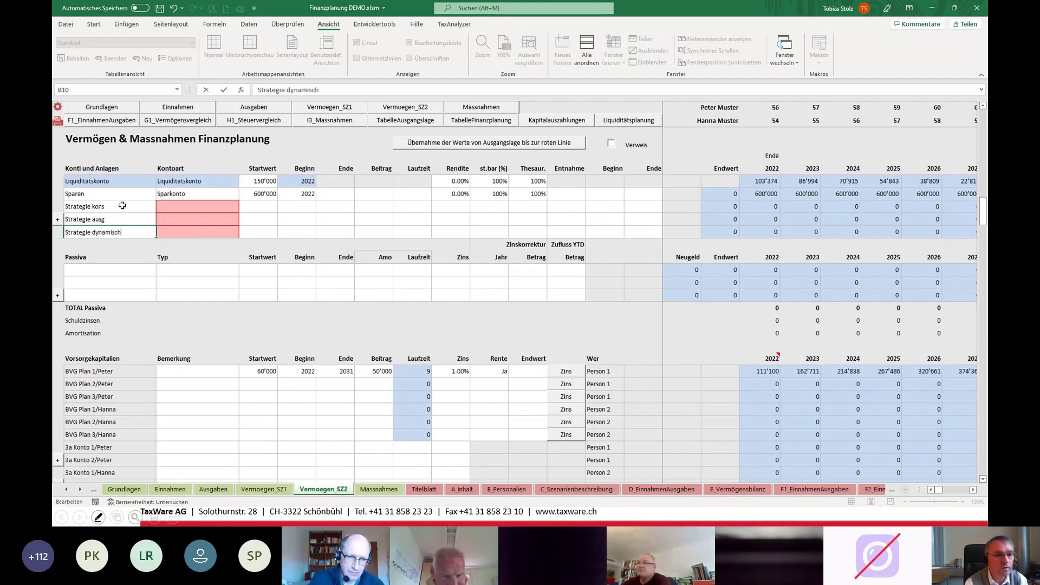
key("ctrl+Return")
Assign the Kontoart Anlagekonto/-depot to all three Strategie investments
left_click(174, 207)
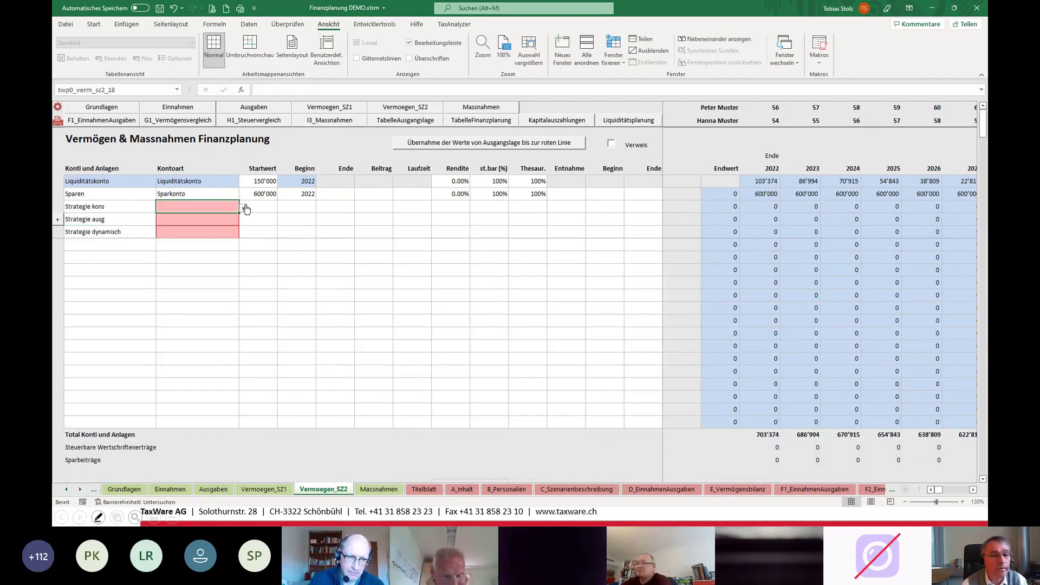
left_click(243, 208)
left_click(200, 247)
left_click(220, 219)
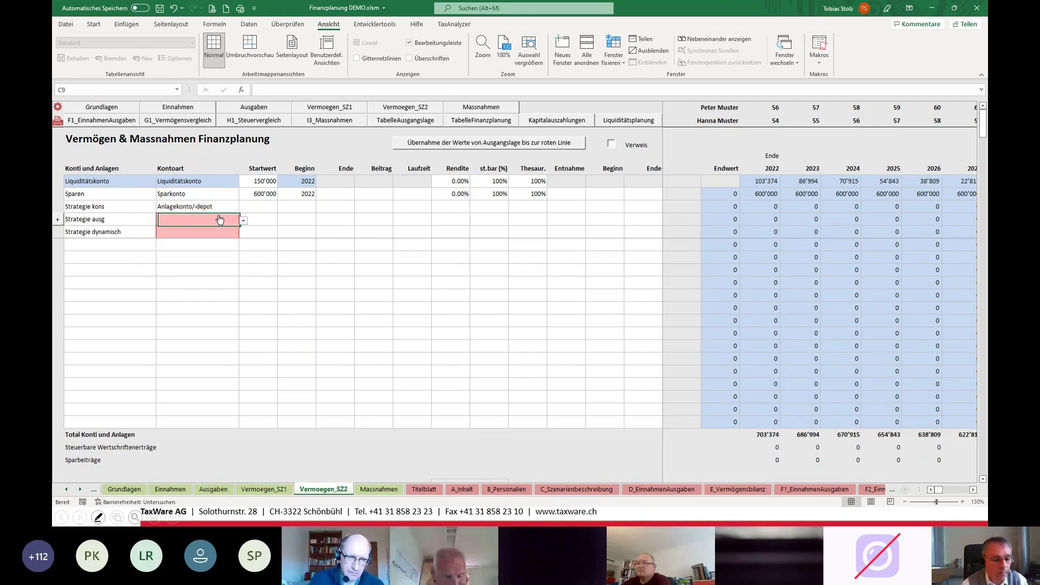
left_click(228, 257)
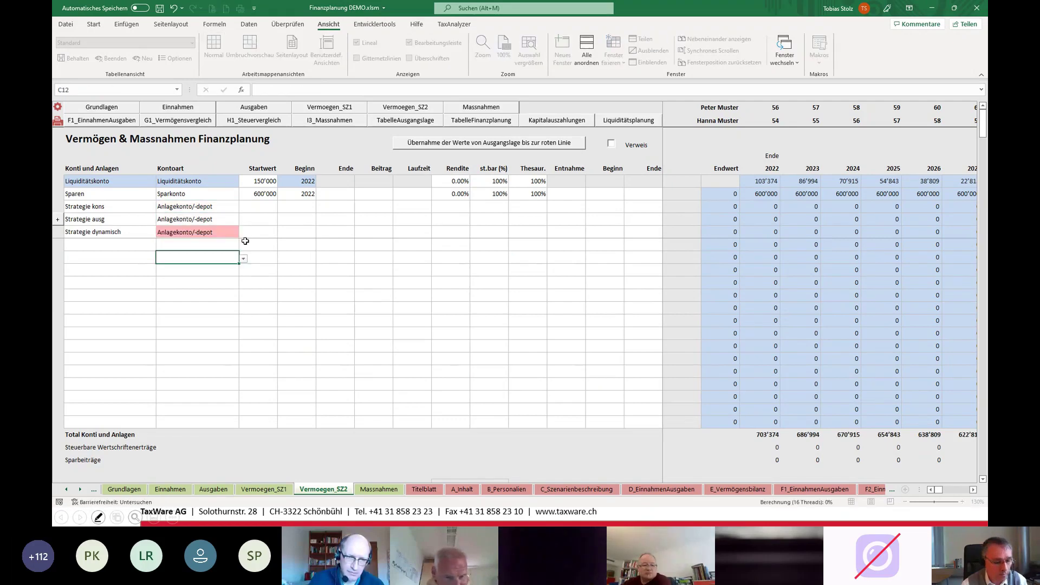
Set the Rendite to 1% for Strategie kons, 3% for Strategie ausg and 5% for Strategie dynamisch
left_click(256, 207)
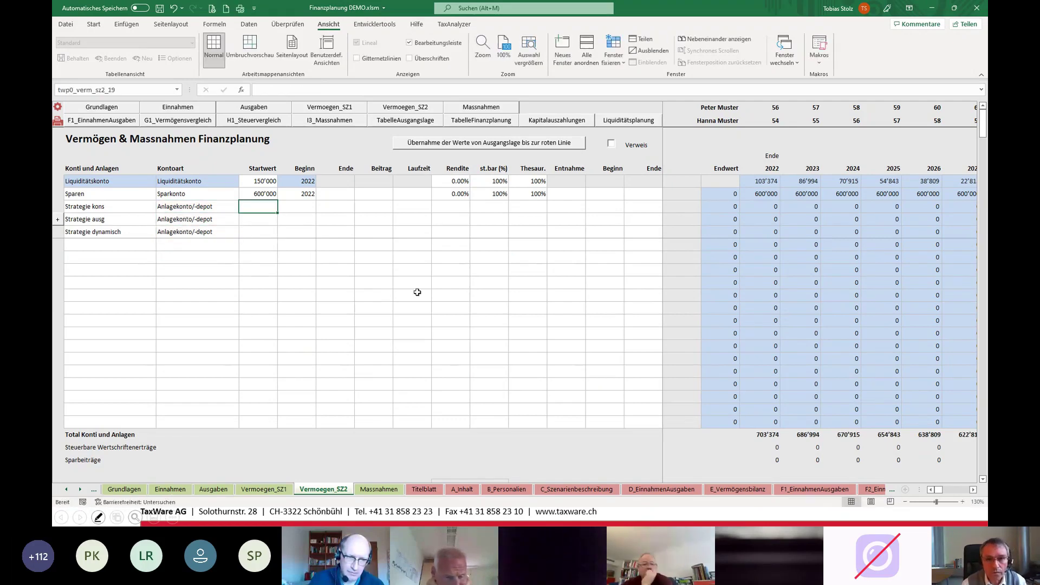
left_click(458, 208)
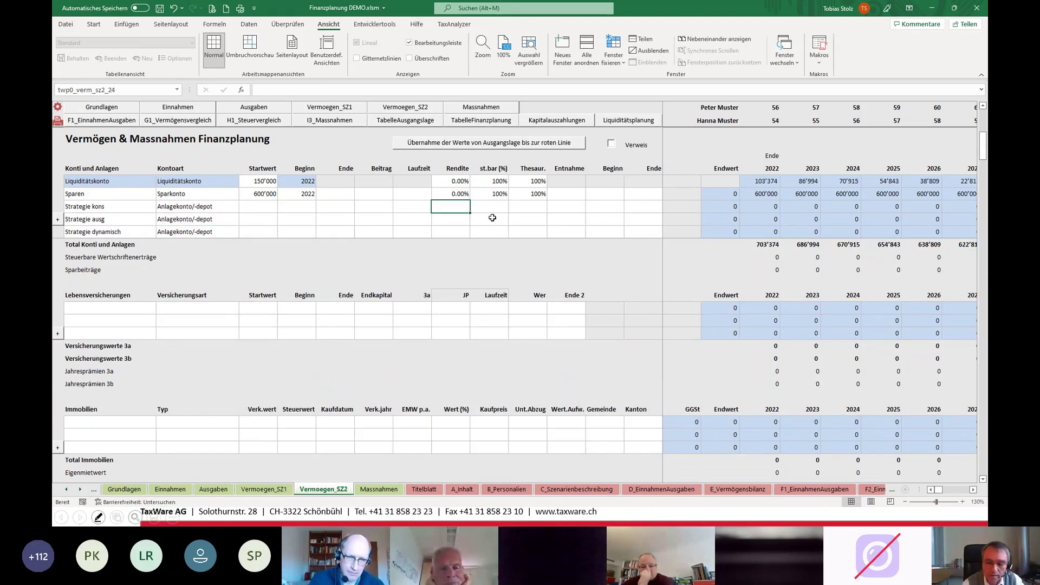
type("1")
key("Return")
type("3")
key("Return")
type("5")
key("Return")
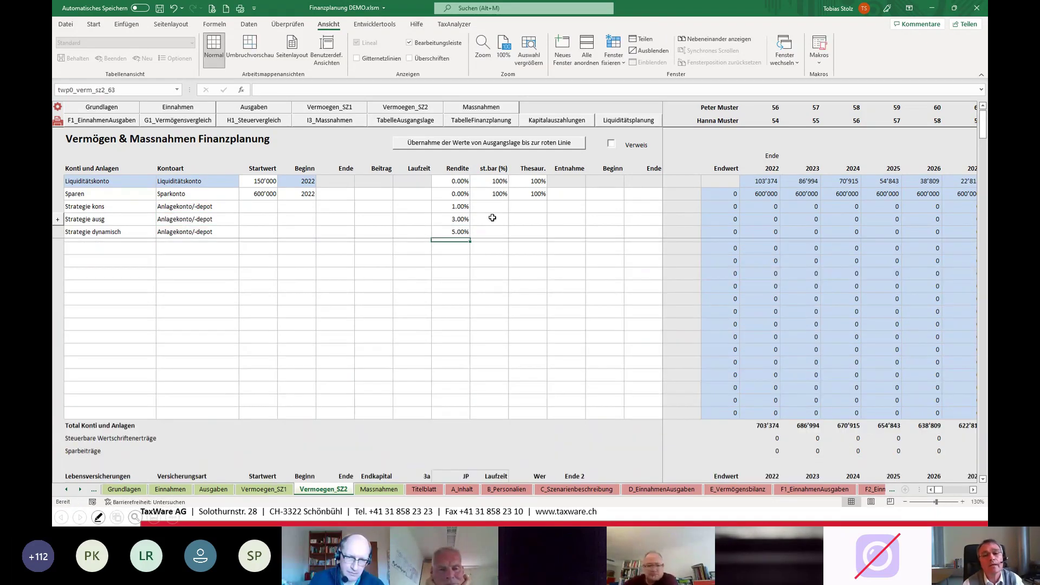
Set the taxable share (st.bar) to 75% for Strategie kons, 50% for Strategie ausg and 25% for Strategie dynamisch
left_click(490, 208)
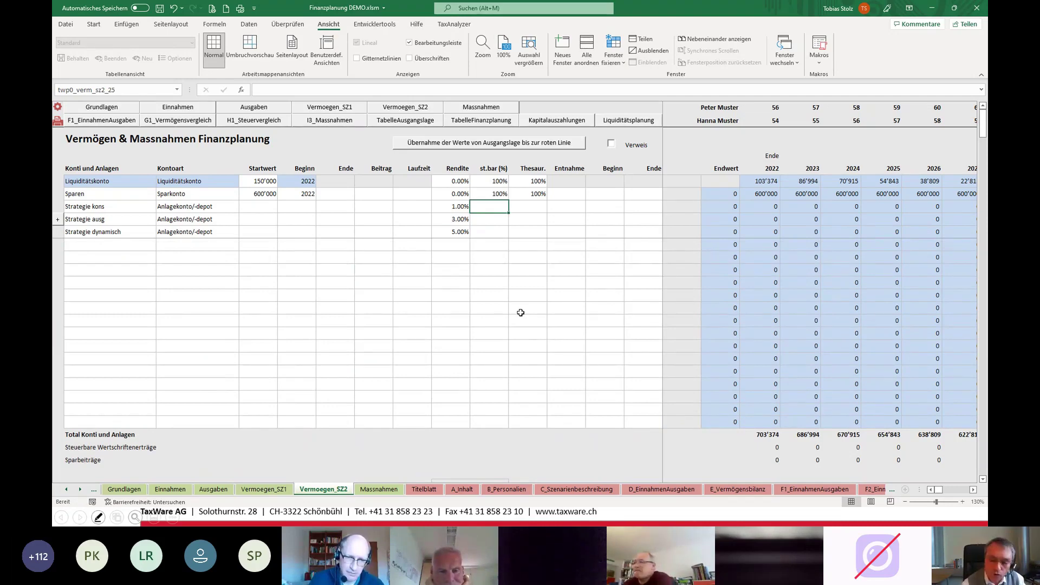
type("75")
key("Return")
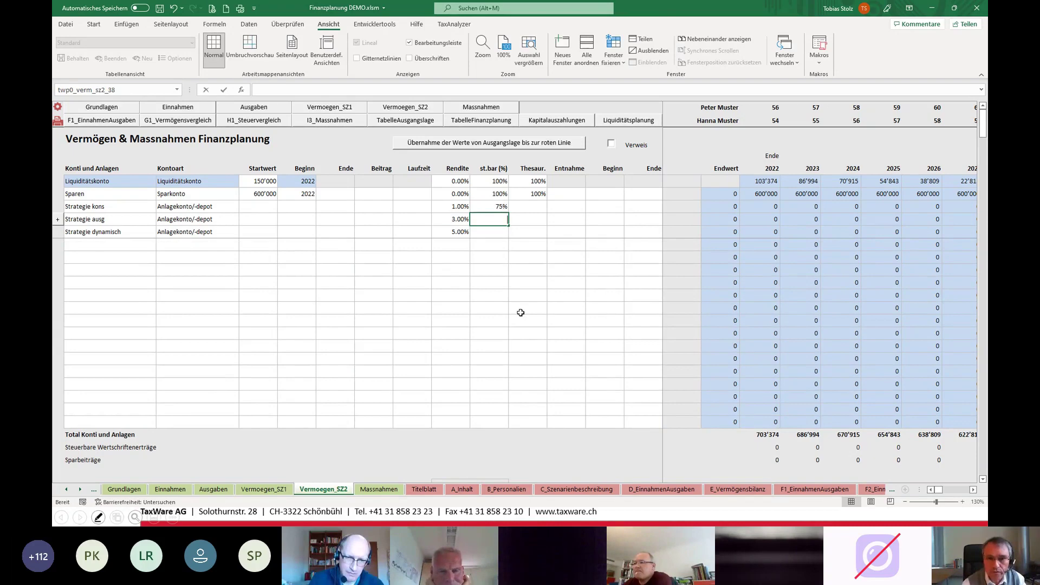
type("50")
key("Return")
type("25")
key("Up")
Set Thesaur. to 100% and Beginn to 2022 for all three Strategie investments
left_click_drag(527, 205, 542, 229)
type("100")
key("ctrl+Return")
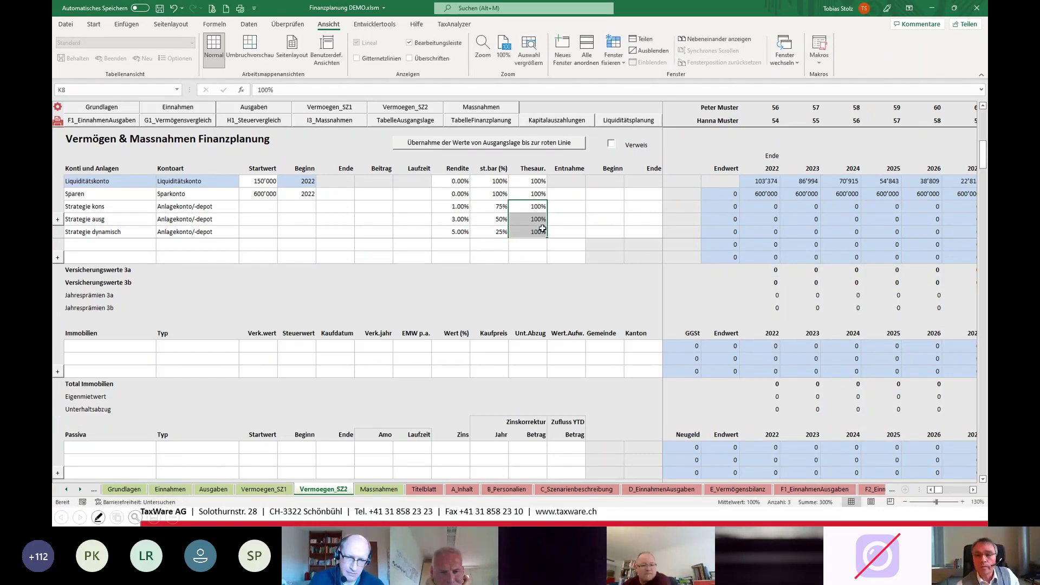
left_click_drag(302, 211, 307, 226)
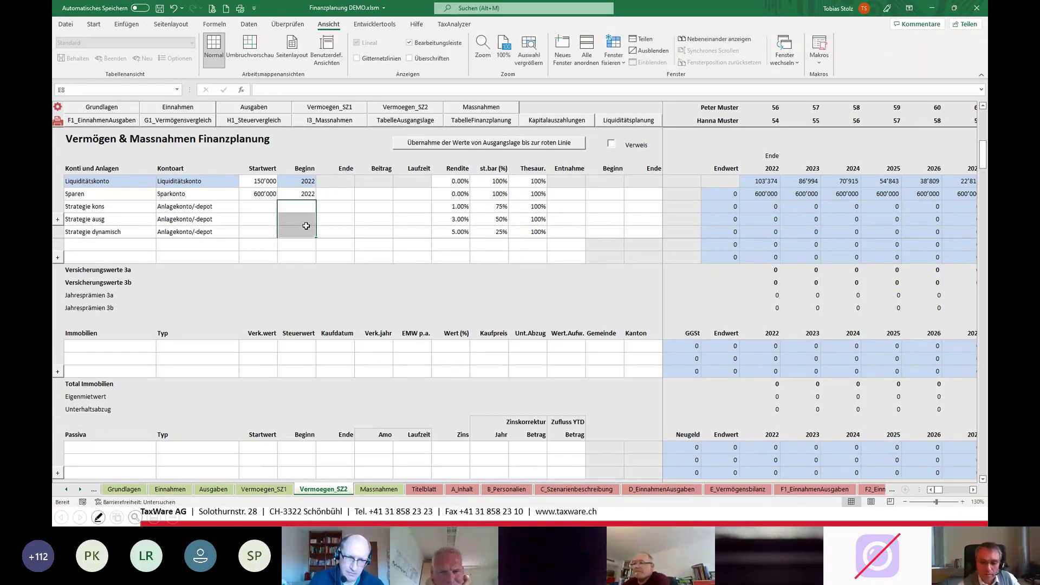
type("2022")
key("ctrl+Return")
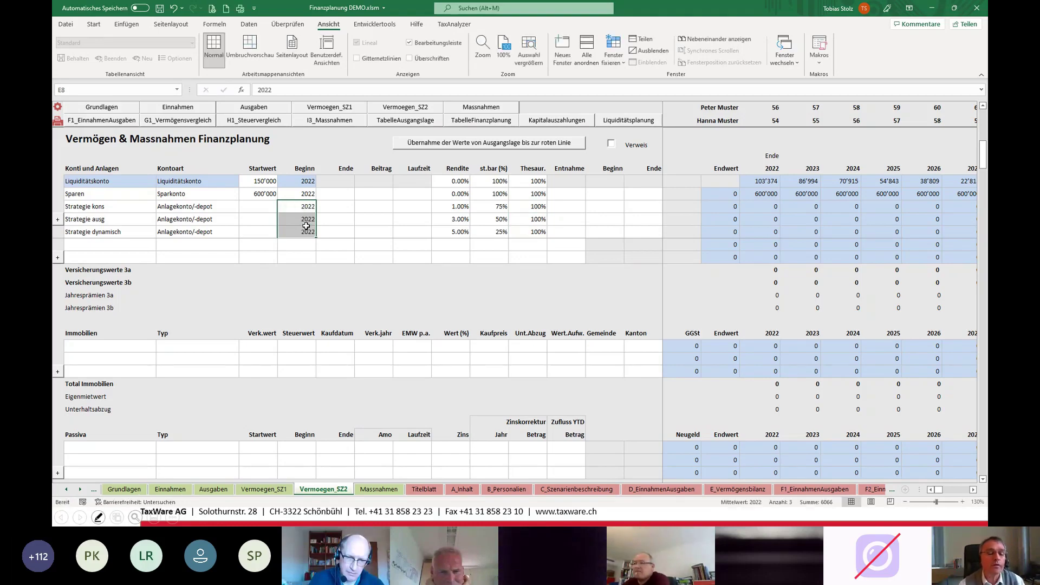
Under Umschichtungen Konti/Anlagen, choose Strategie kons, Strategie ausg and Strategie dynamisch as the receiving accounts in three rows
left_click(268, 209)
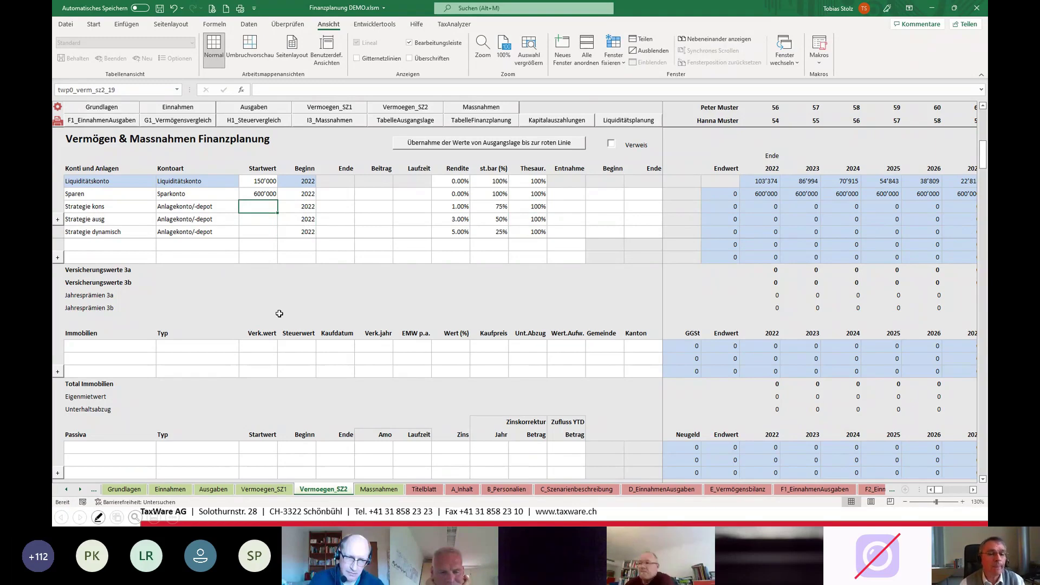
scroll(199, 306, "down", 12)
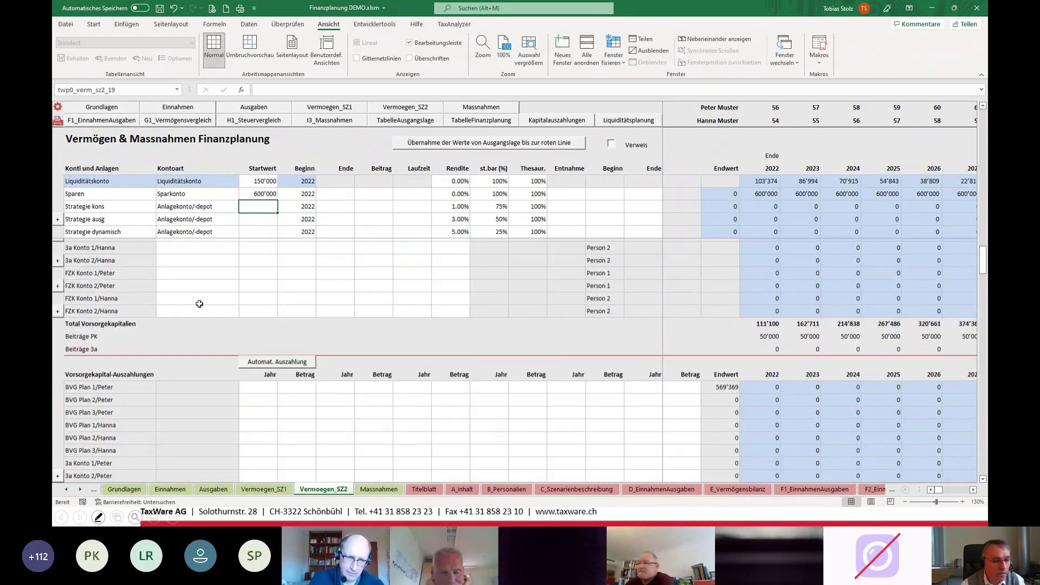
scroll(199, 304, "down", 10)
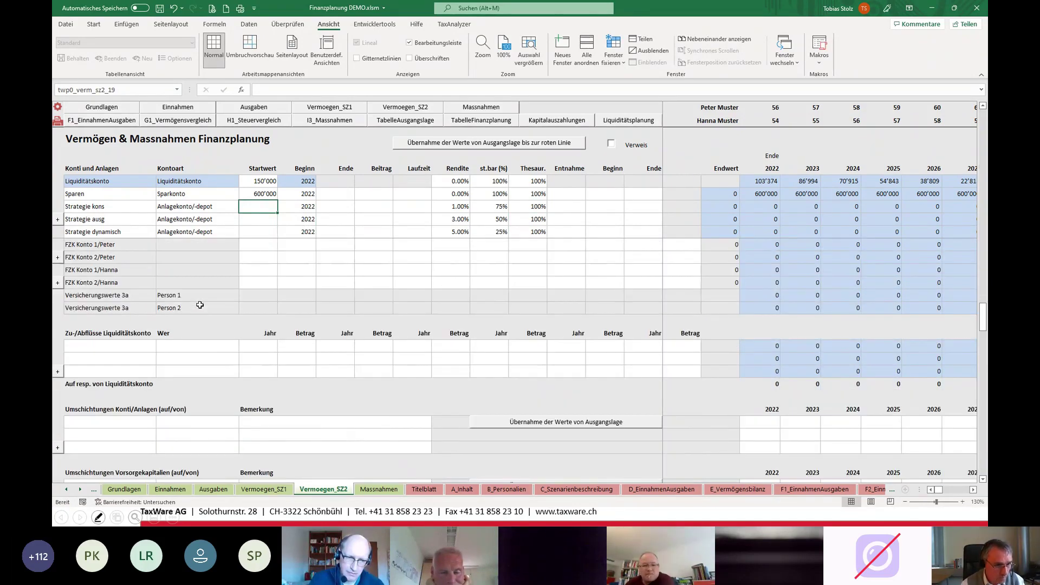
left_click(133, 296)
left_click(160, 297)
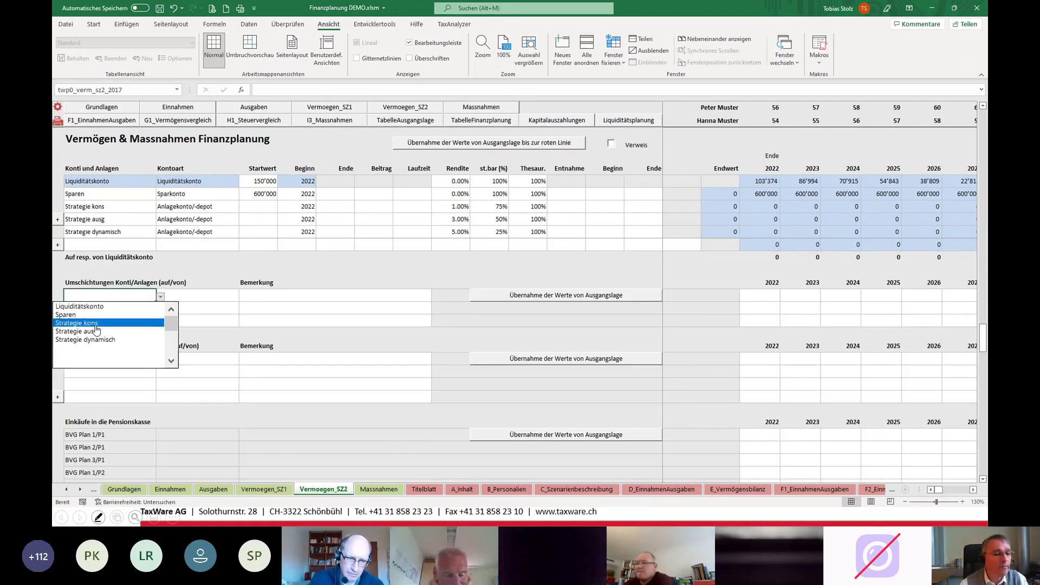
left_click(95, 324)
left_click(132, 308)
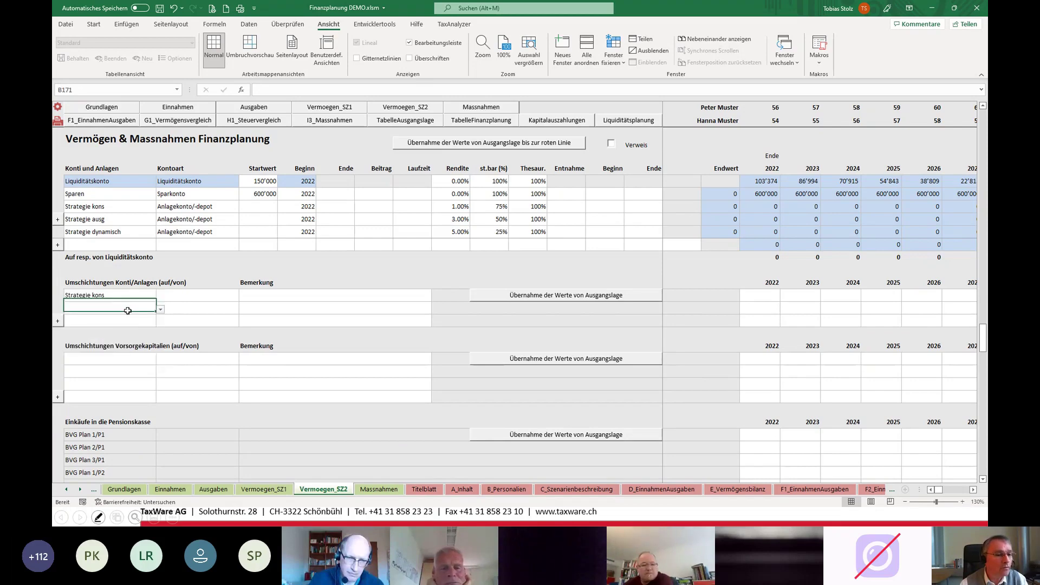
left_click(160, 309)
left_click(103, 348)
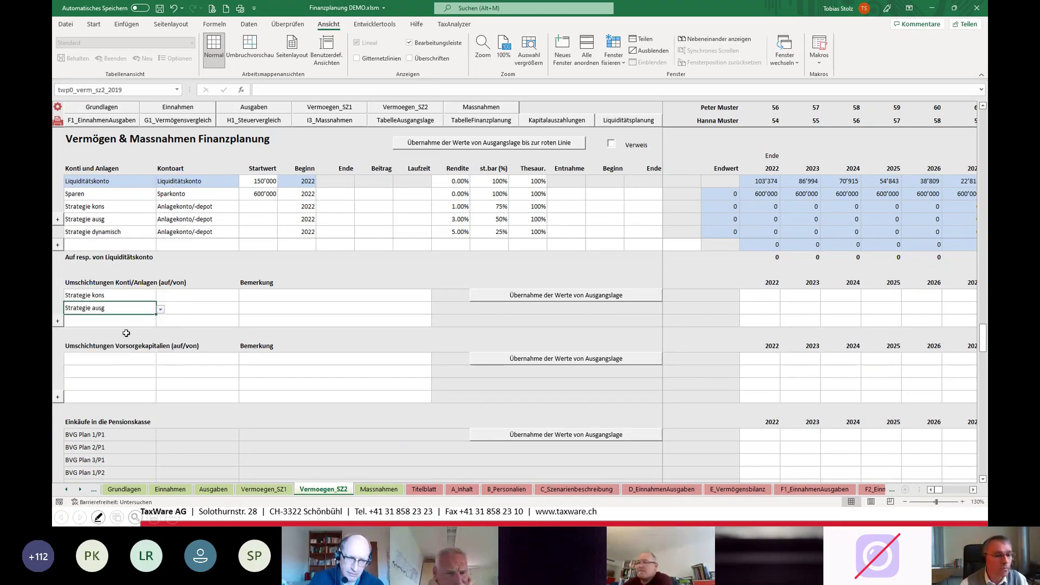
left_click(133, 320)
left_click(160, 322)
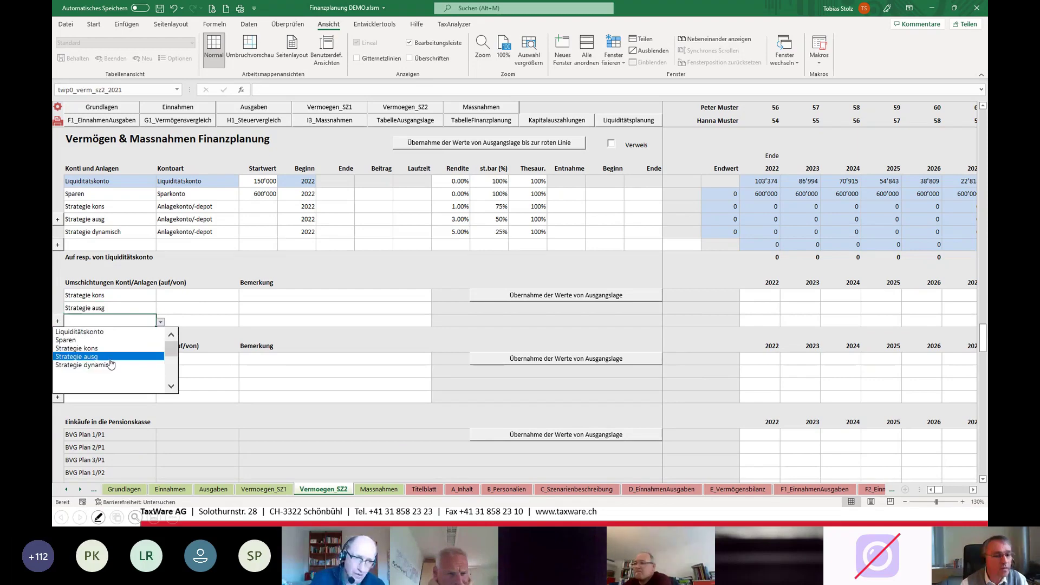
left_click(104, 365)
Set Sparen as the source account for all three Umschichtungen rows
left_click(187, 297)
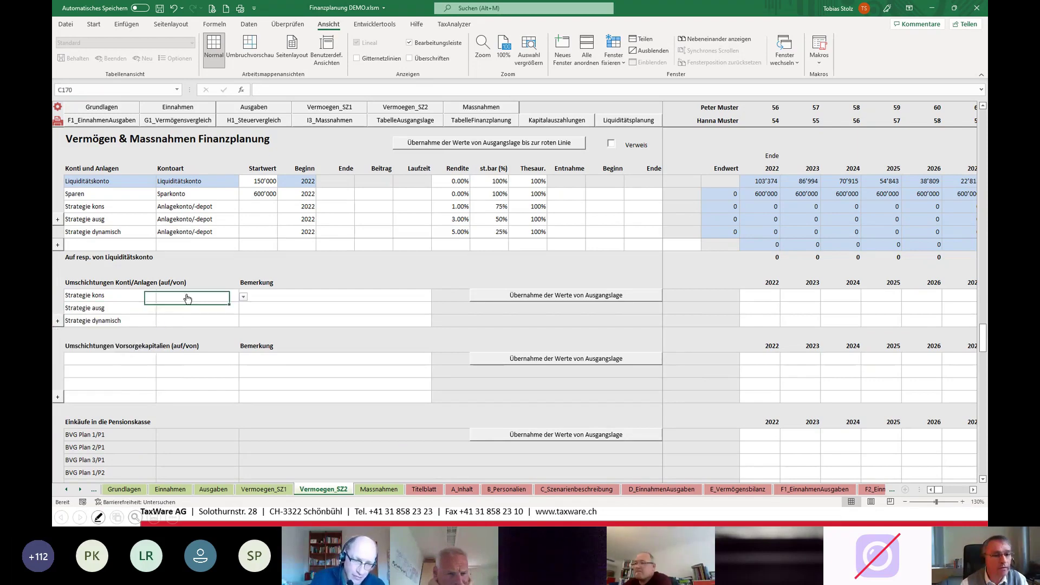
left_click(243, 297)
left_click(240, 312)
left_click(240, 312)
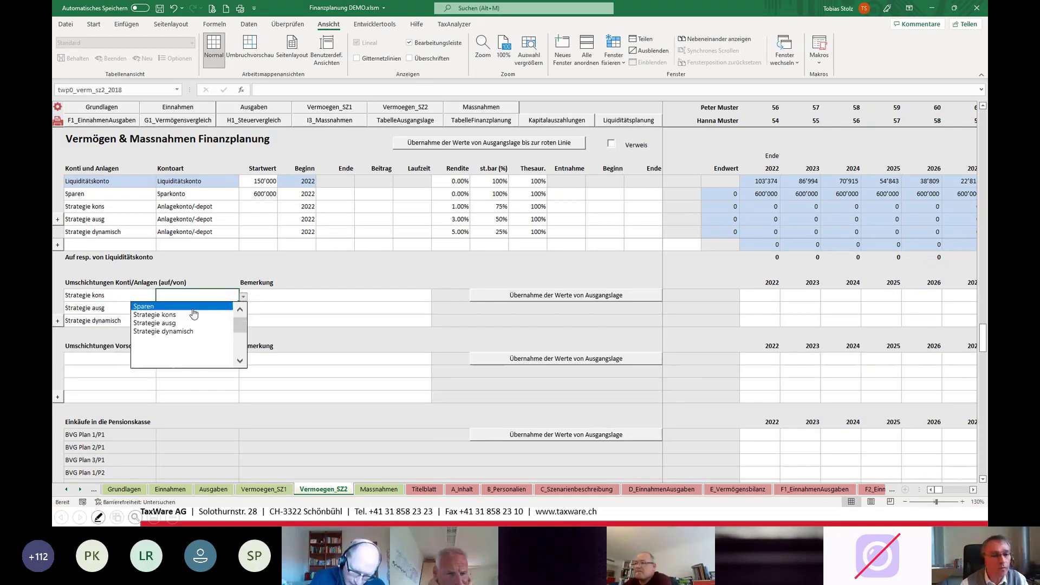
left_click(197, 305)
key("ctrl+c")
key("Down")
key("ctrl+v")
key("Down")
key("ctrl+v")
key("Right")
Enter a transfer of 200'000 in 2022 for each of the three Umschichtungen, and check Sparen's projected 2022 value
left_click(760, 295)
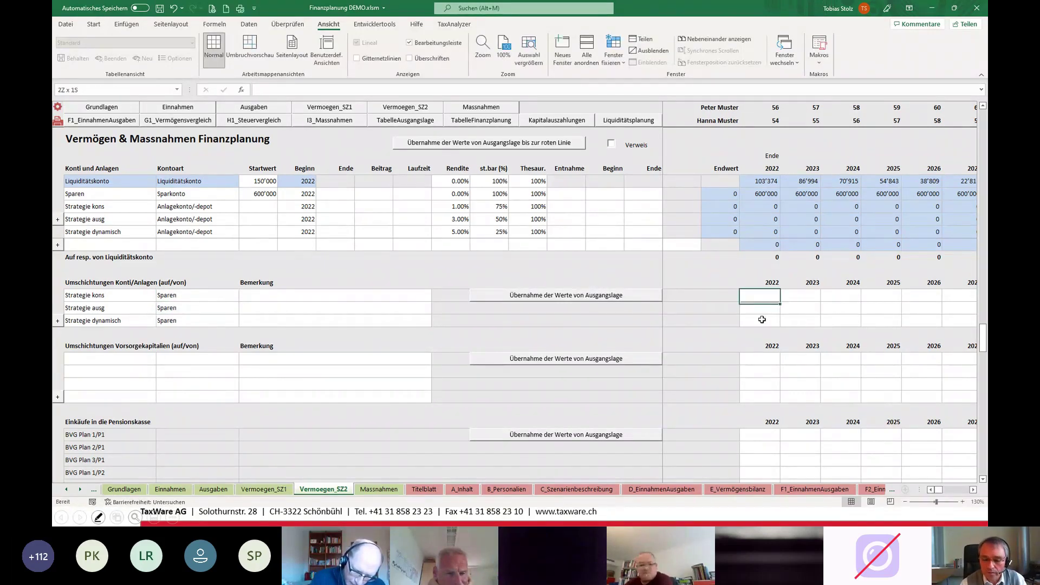
left_click_drag(760, 295, 770, 313)
type("200000")
key("ctrl+Return")
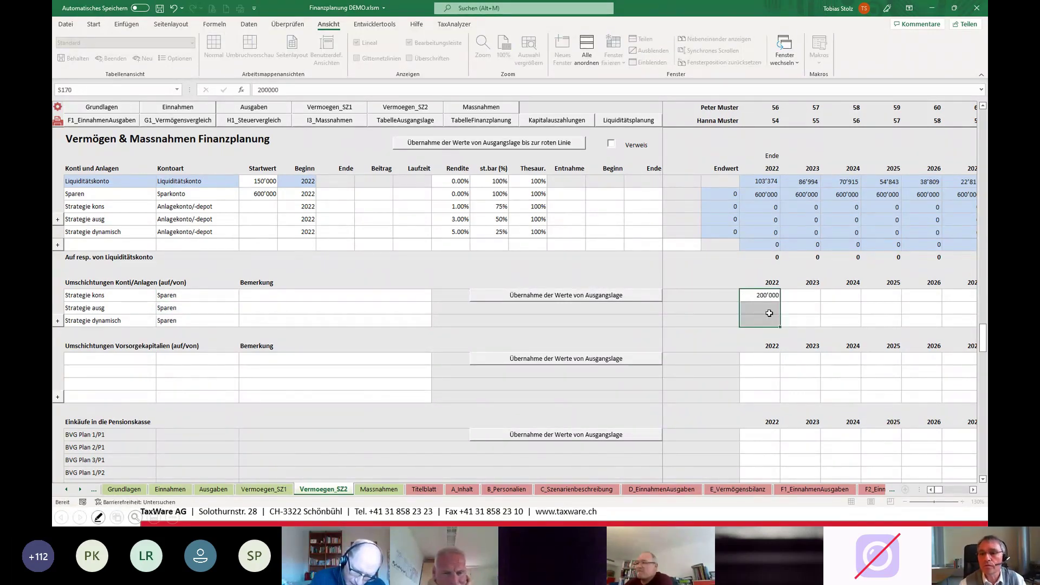
left_click(767, 191)
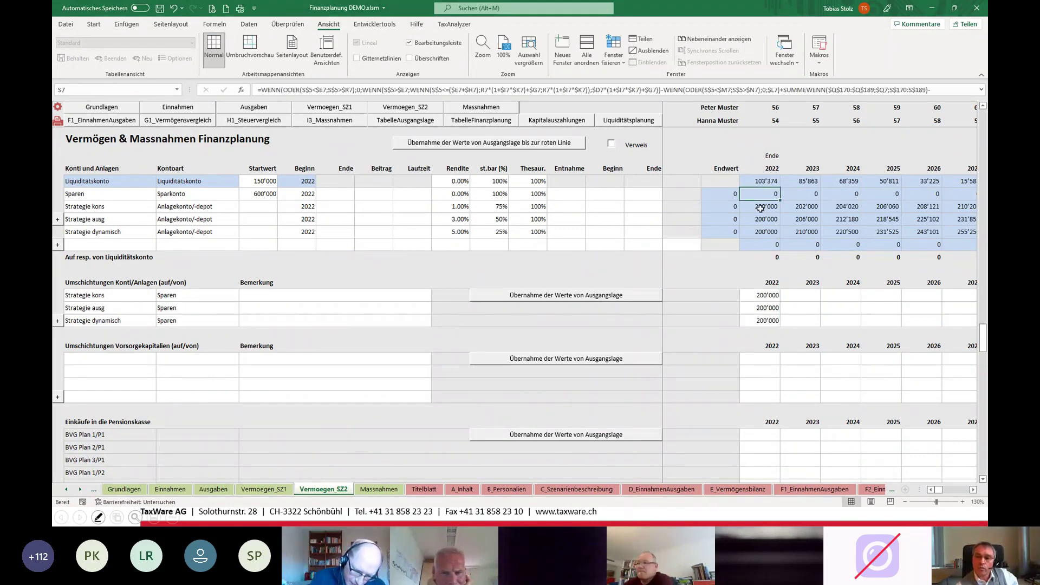
Review the projected values of the three Strategie investments from 2022 onwards and the 2027 Liquiditätskonto balance
left_click_drag(760, 208, 764, 231)
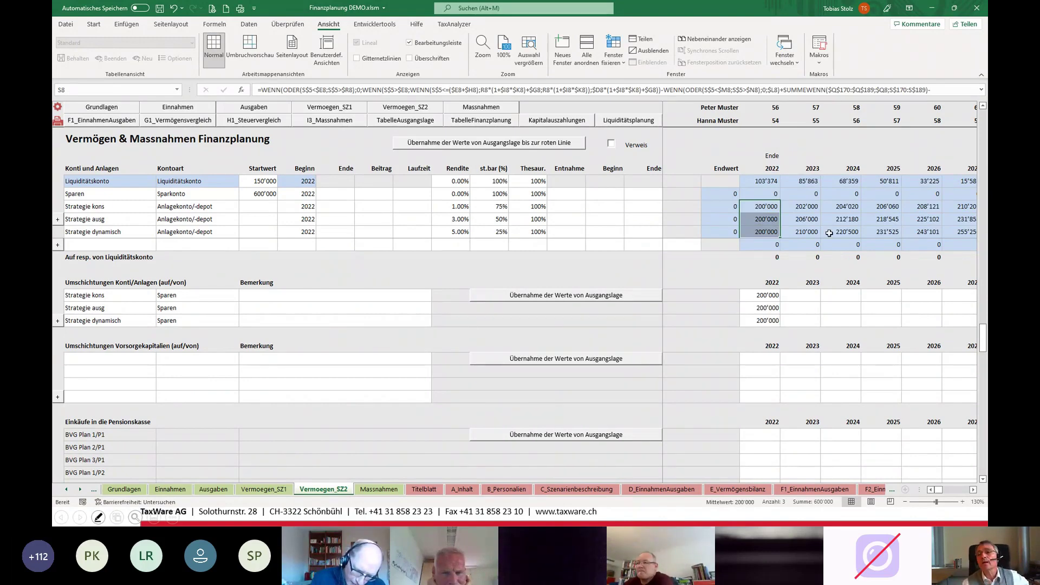
key("Right")
key("Right")
key("Right")
key("Right")
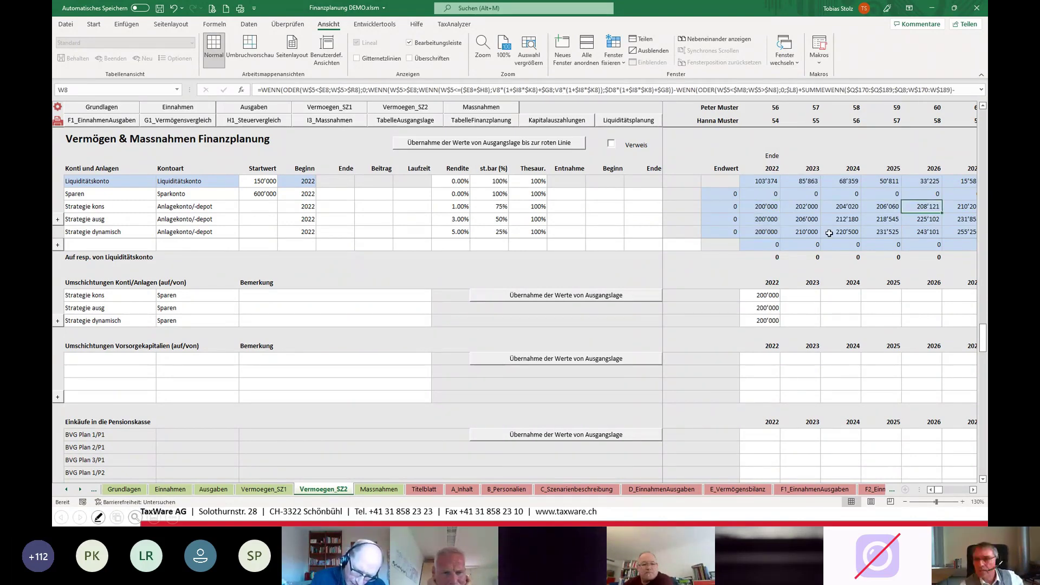
key("Right")
key("Right")
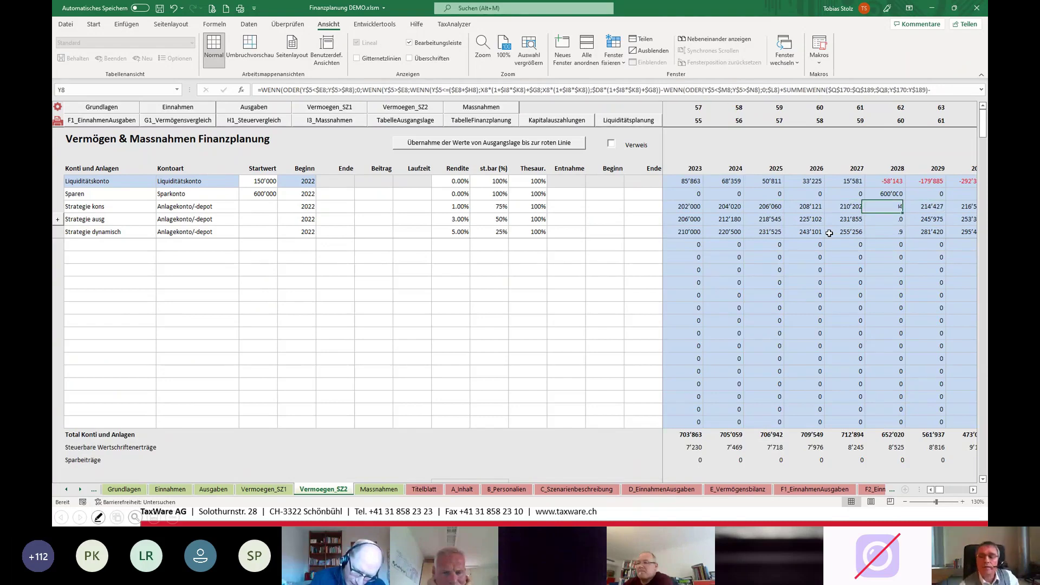
left_click(856, 182)
left_click(333, 199)
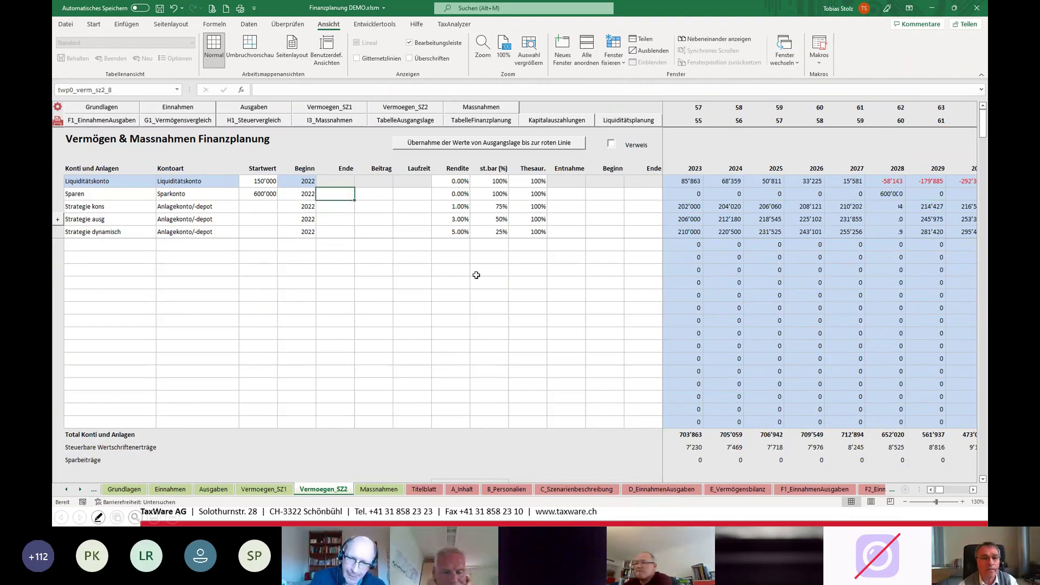
type("2027")
key("Tab")
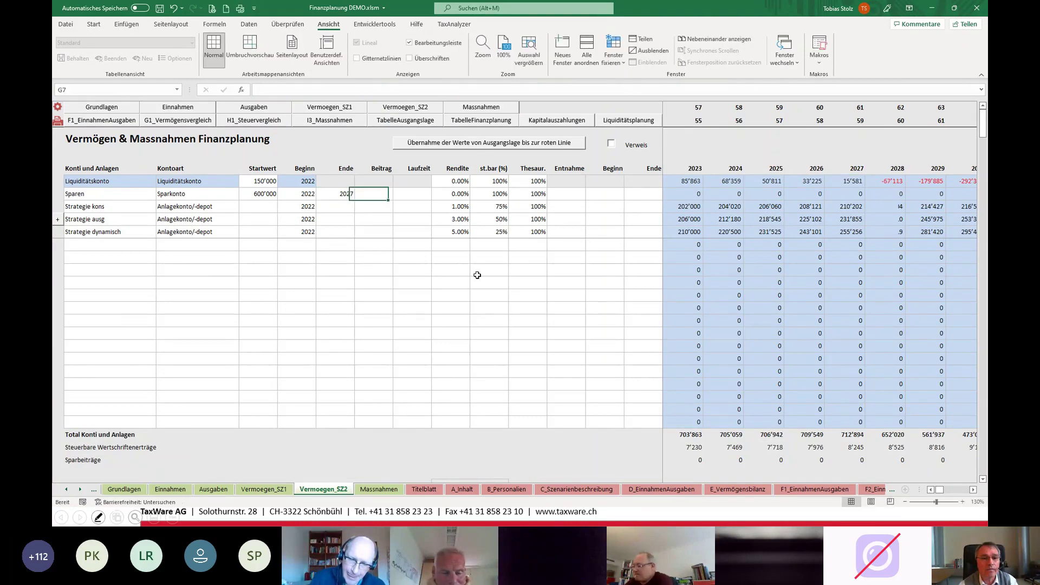
left_click(852, 207)
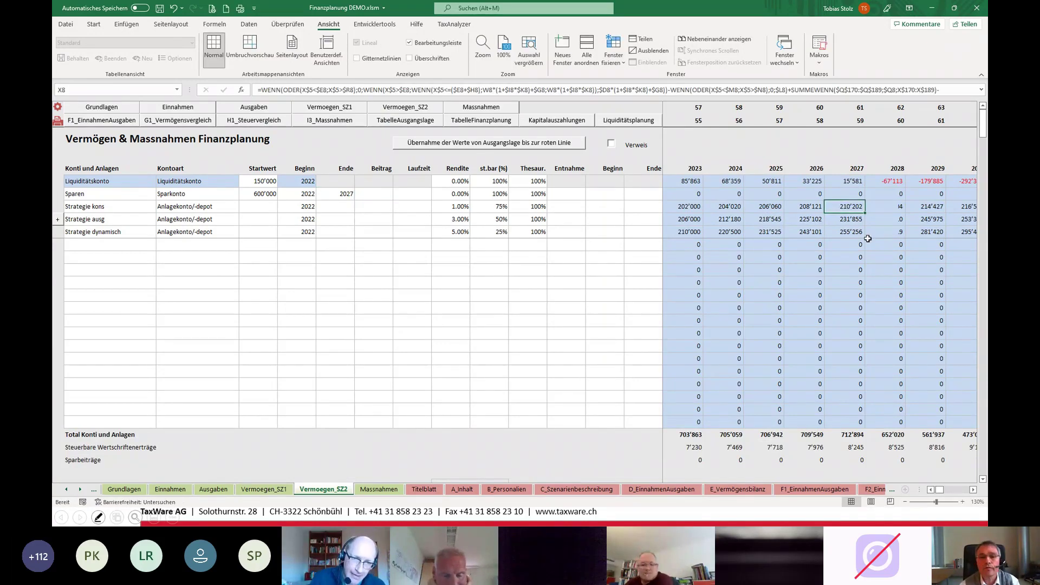
key("ctrl+z")
Set the Ende year of Strategie kons to 2027 and check the Liquiditätskonto projection for the following years
left_click(340, 198)
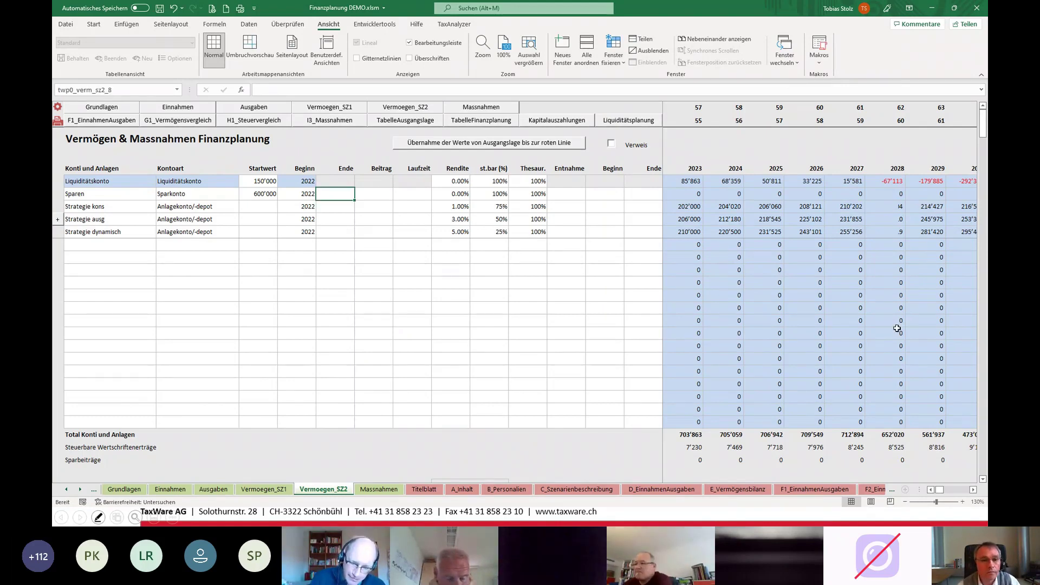
key("Down")
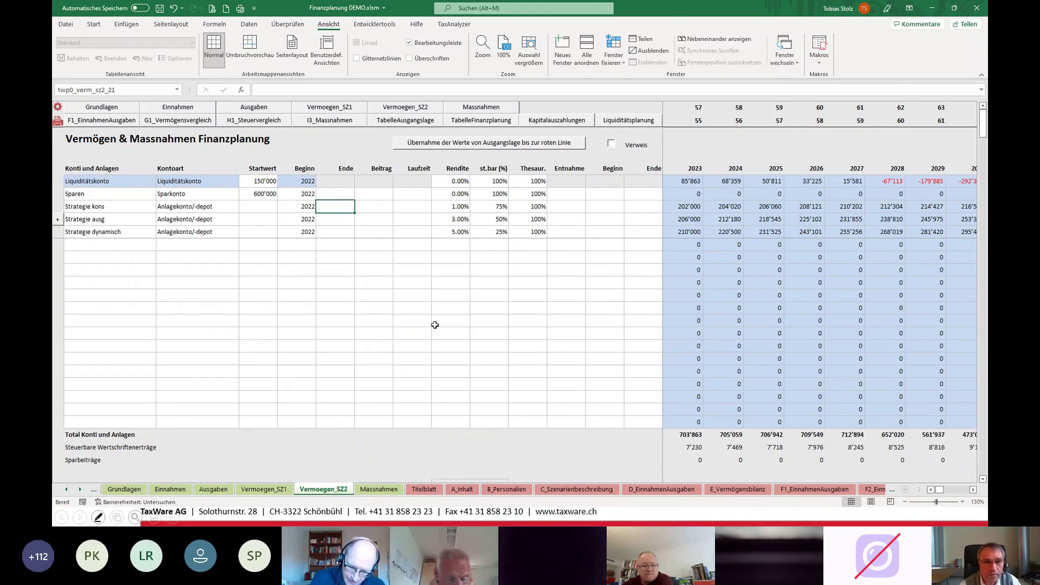
type("2027")
key("Tab")
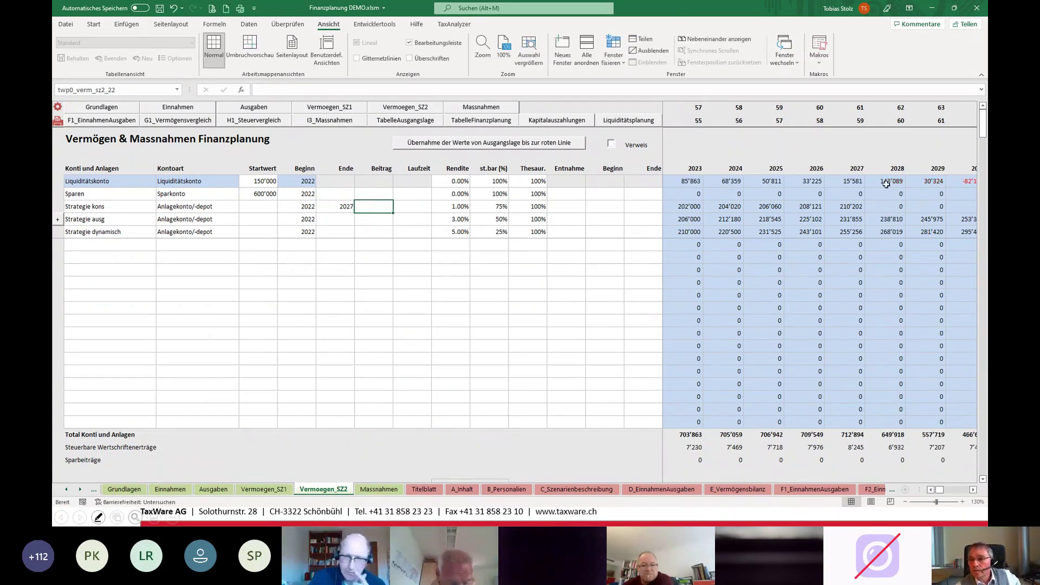
key("Return")
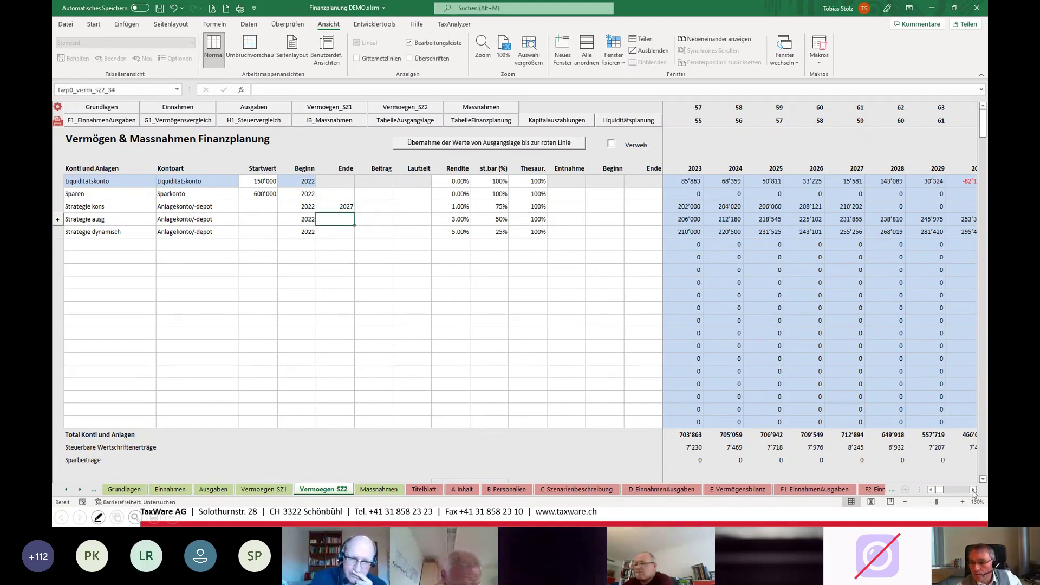
left_click(974, 490)
left_click(974, 490)
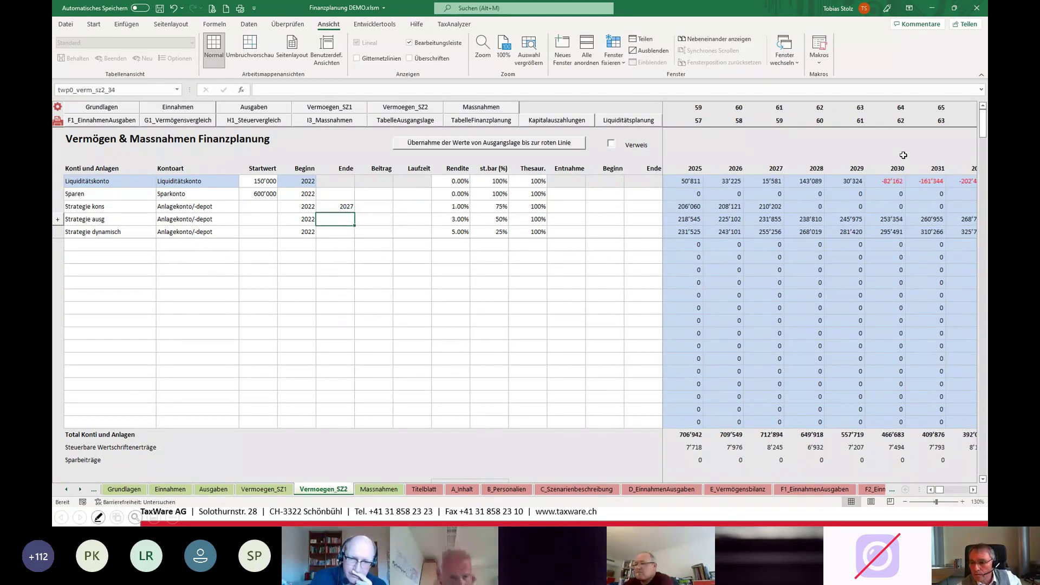
On the Ausgaben sheet, set the yearly Haushalt amount to 40'000
left_click(214, 490)
left_click(194, 295)
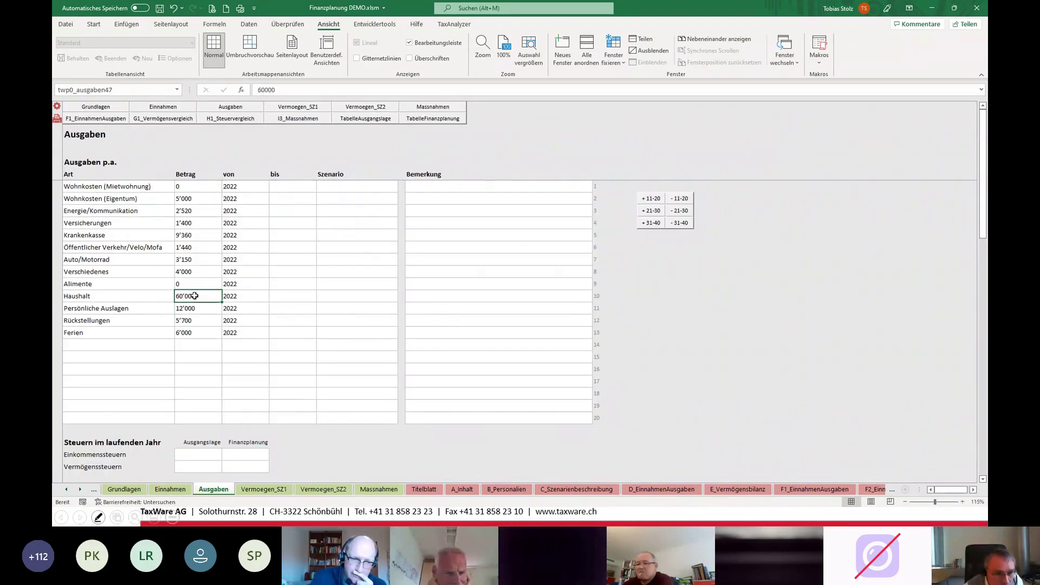
type("40000")
key("Return")
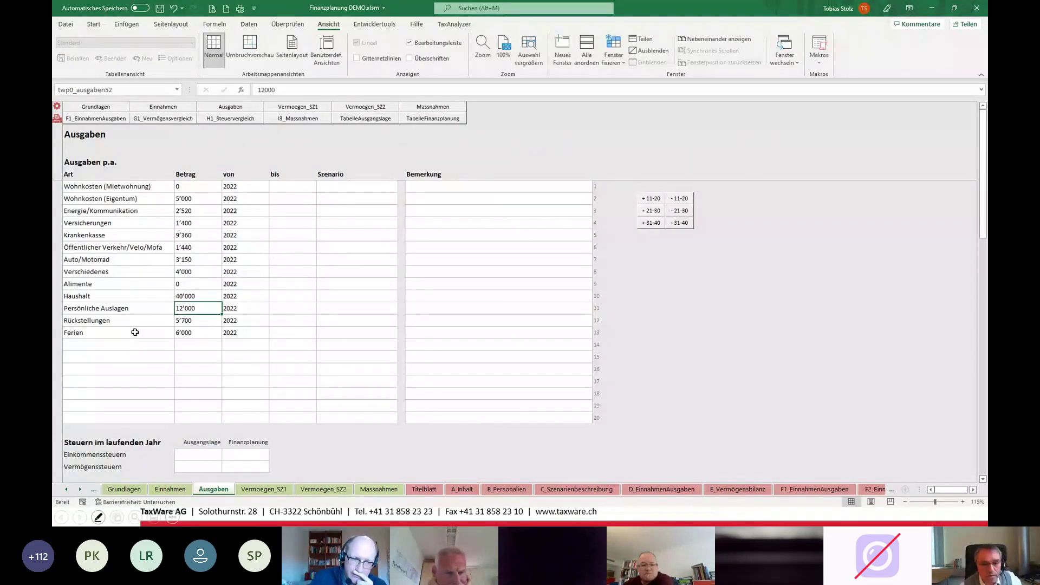
On the Vermoegen_SZ2 sheet, follow the Liquiditätskonto projection from 2027 to find the last year with a positive balance
left_click(323, 490)
left_click(770, 206)
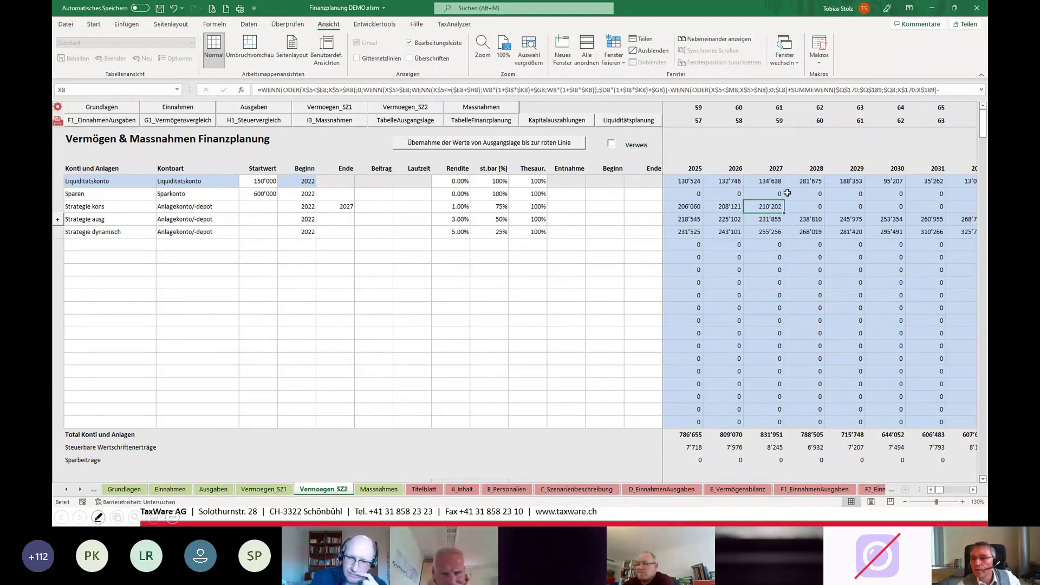
key("Right")
key("Right")
key("Right")
key("Right")
key("Right")
key("Right")
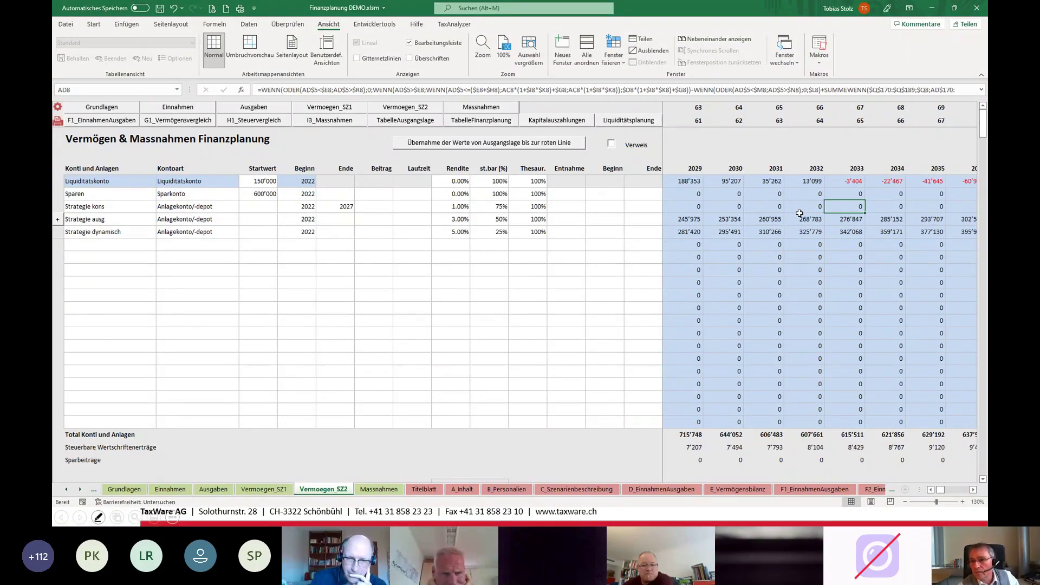
left_click(813, 181)
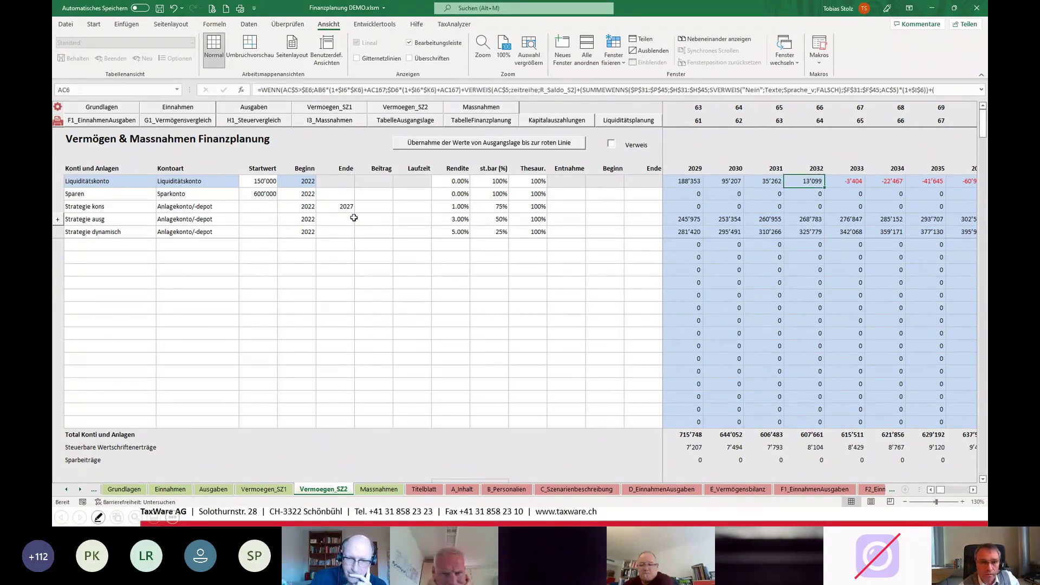
Set the Ende year of Strategie ausg to 2032
double_click(352, 219)
type("20")
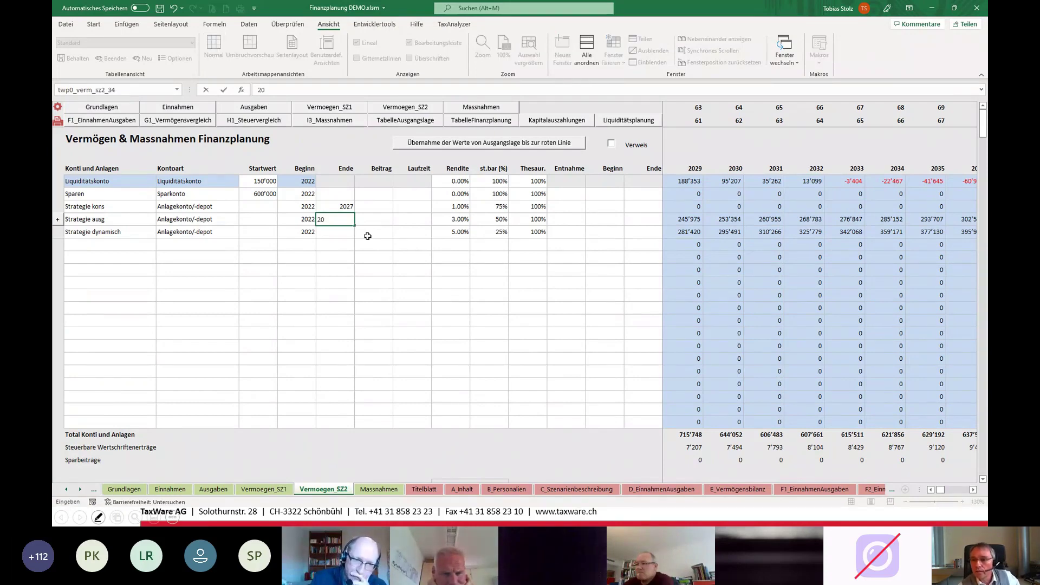
type("32")
key("Return")
Check the Liquiditätskonto projection into the 2040s and set the Ende year of Strategie dynamisch to 2047
left_click(974, 490)
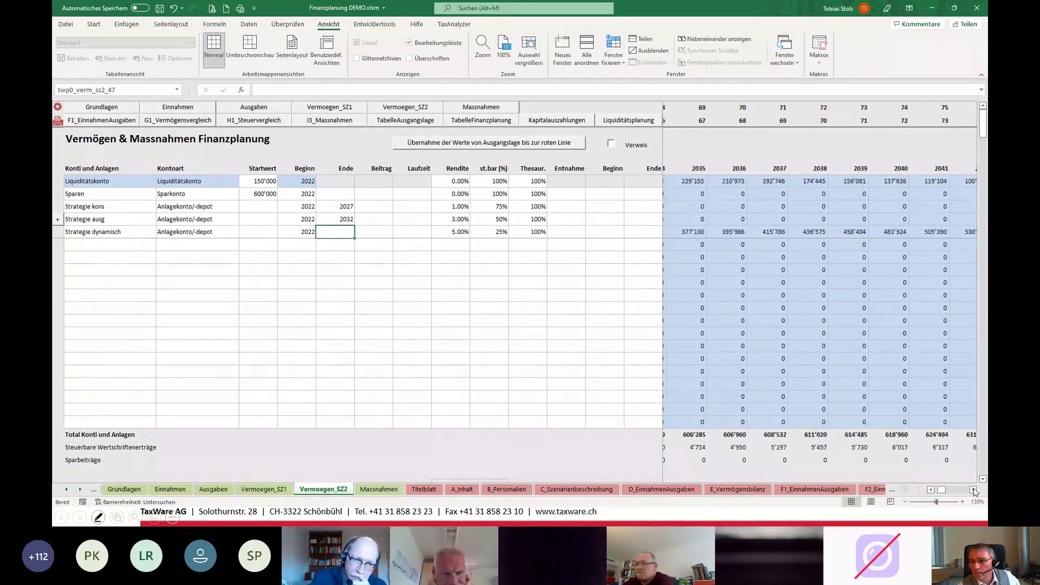
left_click(974, 490)
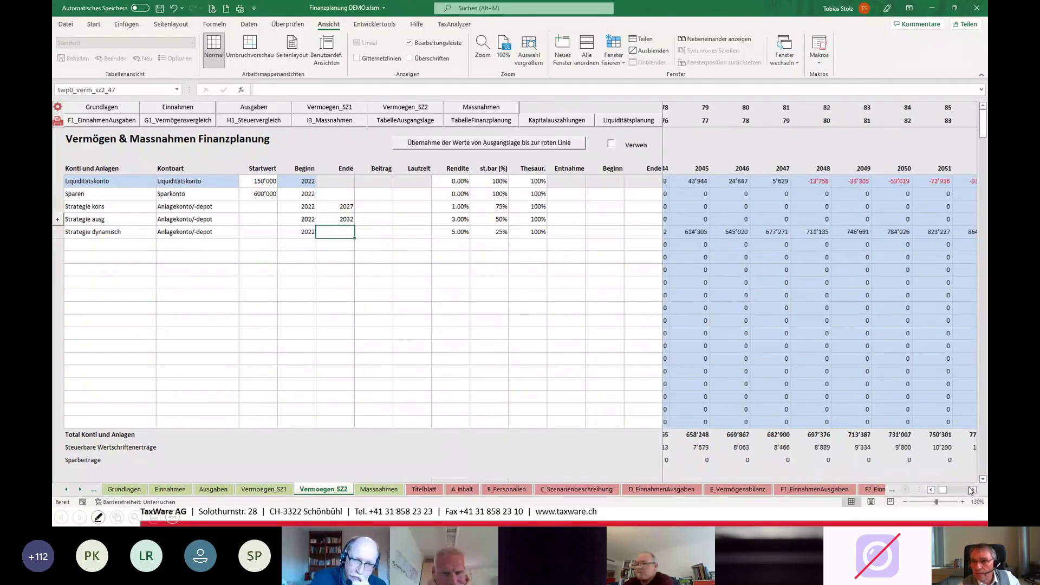
type("2047")
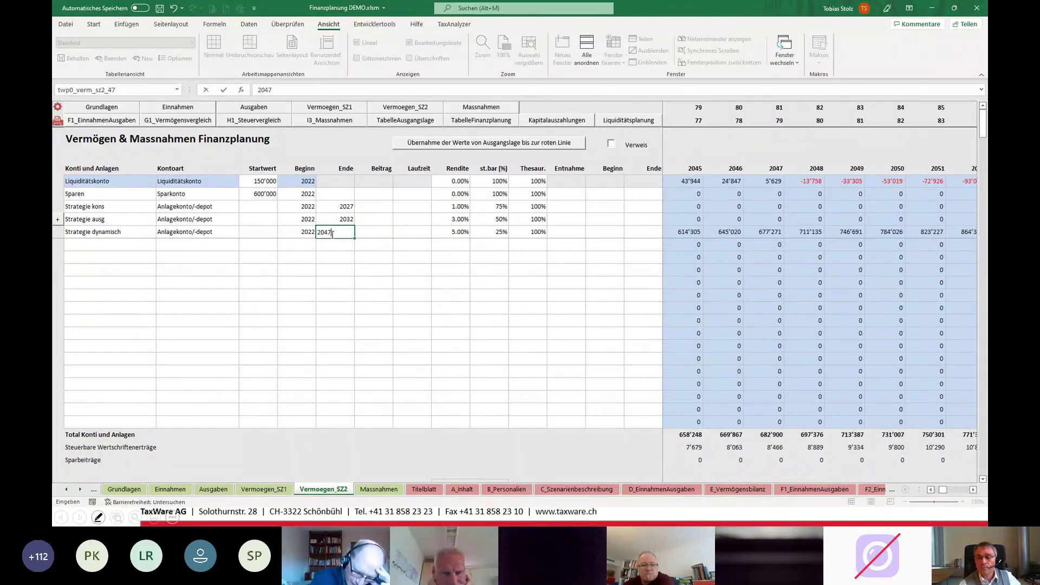
key("Tab")
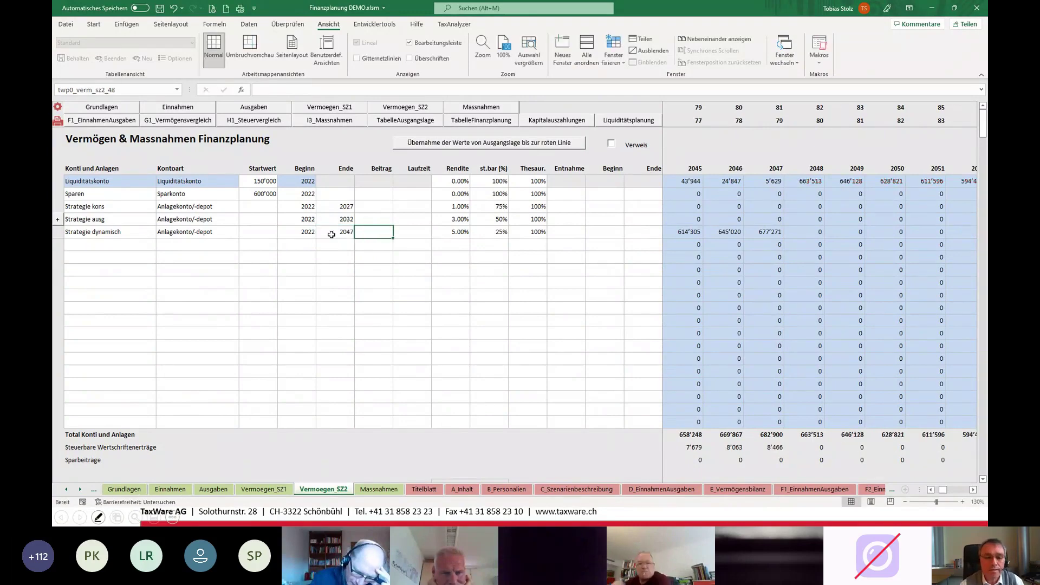
View the Finanzplanung charts on the Einnahmen sheet, and examine the Liquiditätskonto row for 2027 to 2039 on the Liquiditätsplanung sheet
left_click(170, 493)
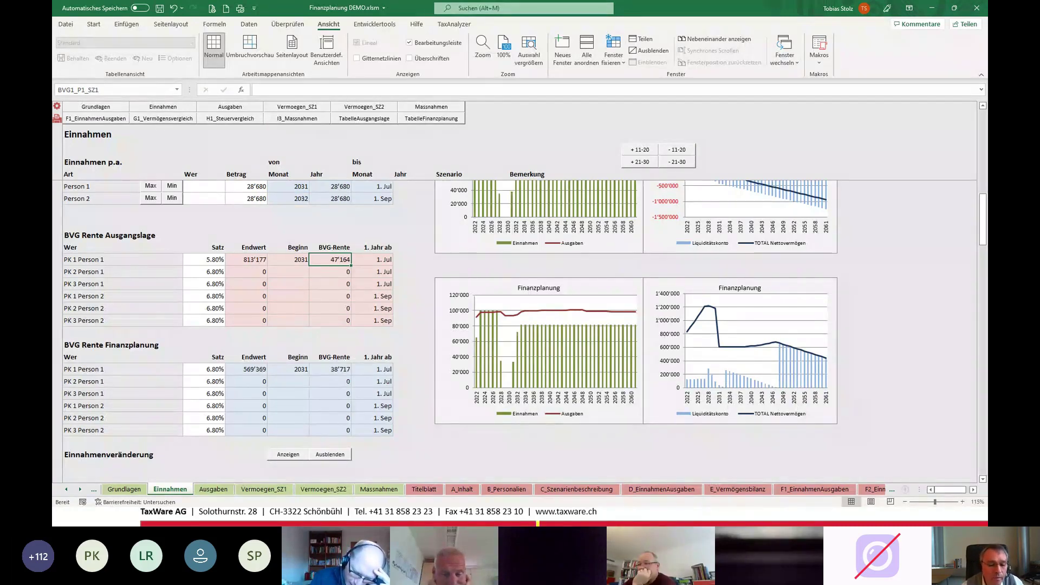
left_click(323, 489)
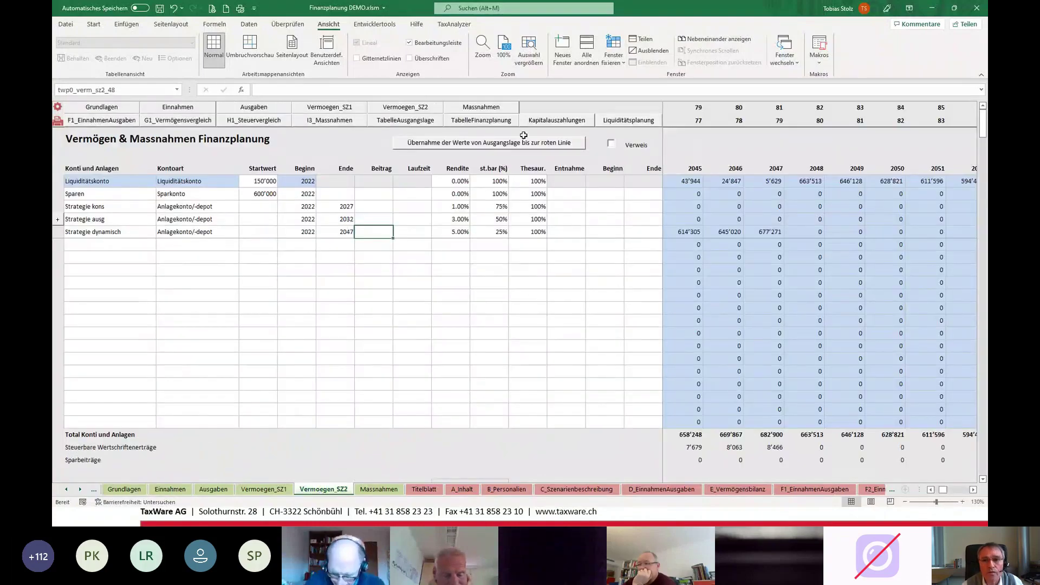
left_click(628, 122)
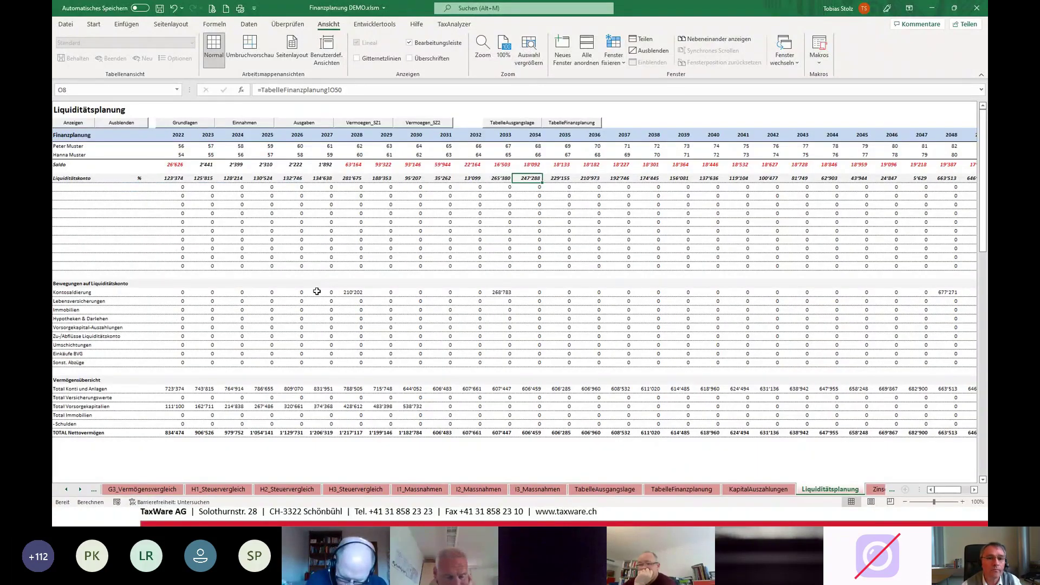
scroll(313, 290, "up", 2)
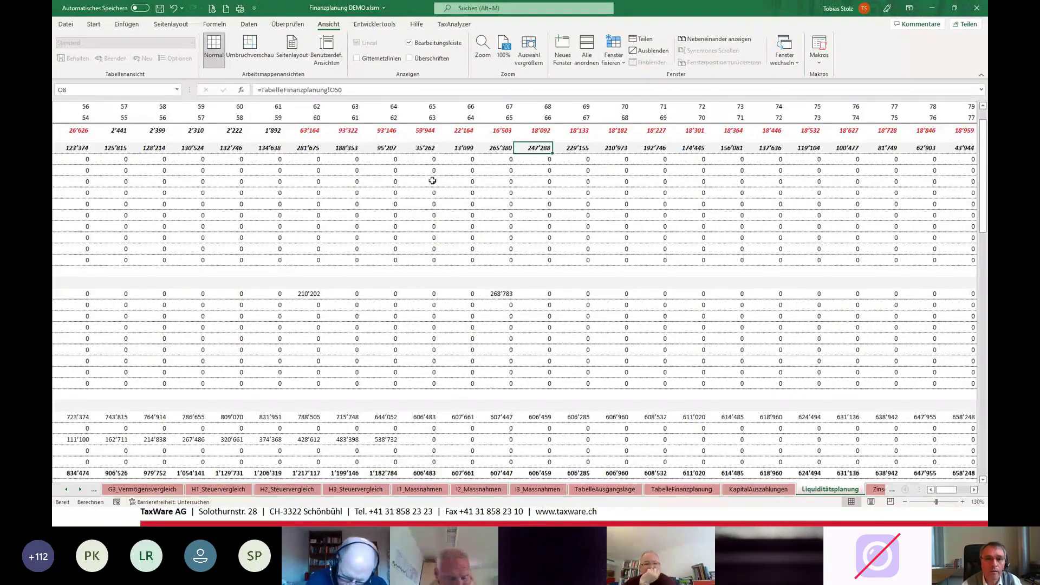
key("Home")
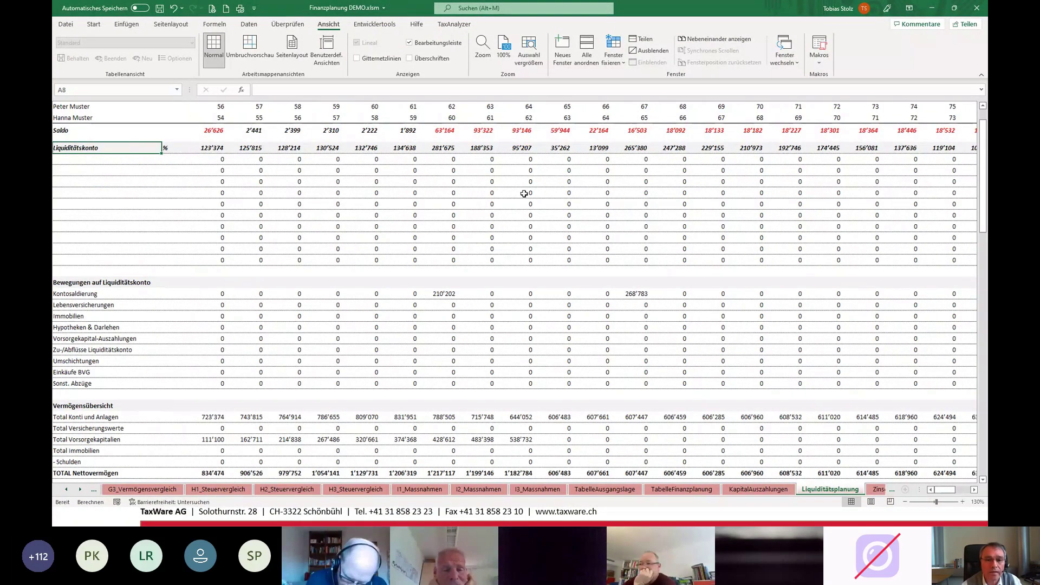
scroll(524, 193, "up", 2)
left_click_drag(400, 201, 846, 197)
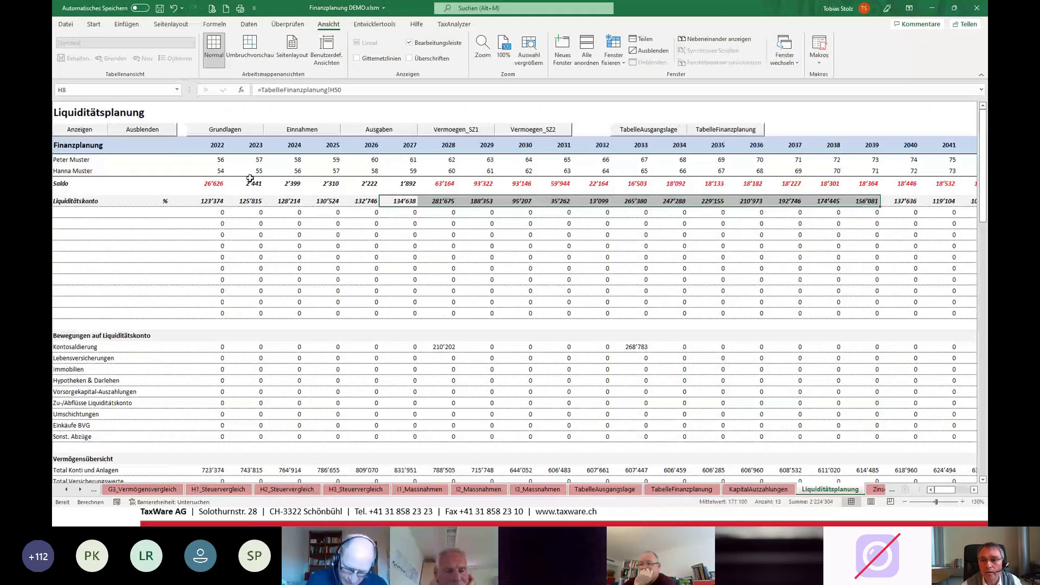
Choose Strategie kons, Strategie ausg and Strategie dynamisch for the three rows below Liquiditätskonto in the Liquiditätsplanung
left_click(73, 212)
left_click(166, 213)
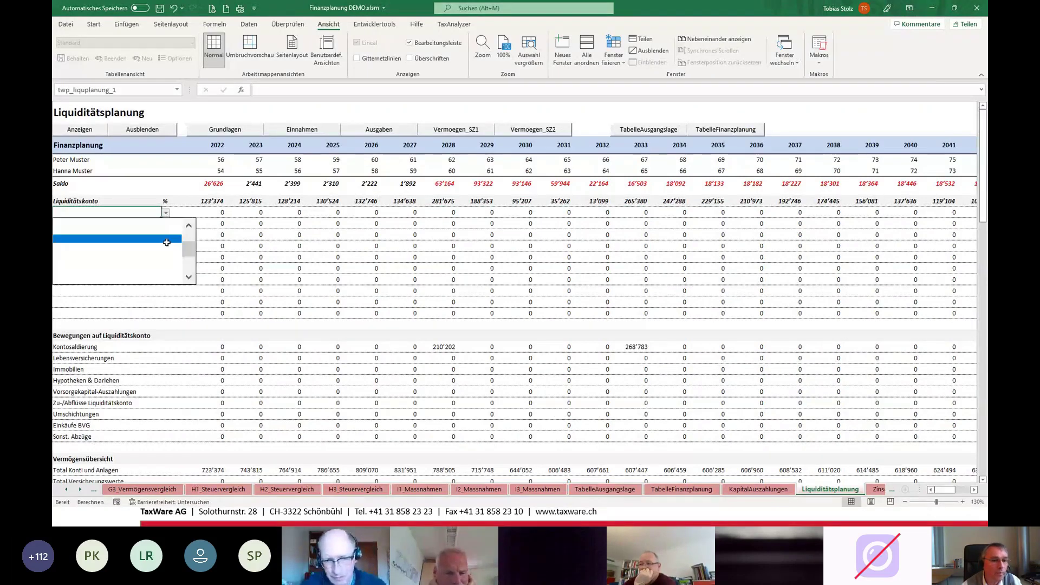
left_click(99, 238)
left_click(105, 228)
left_click(166, 225)
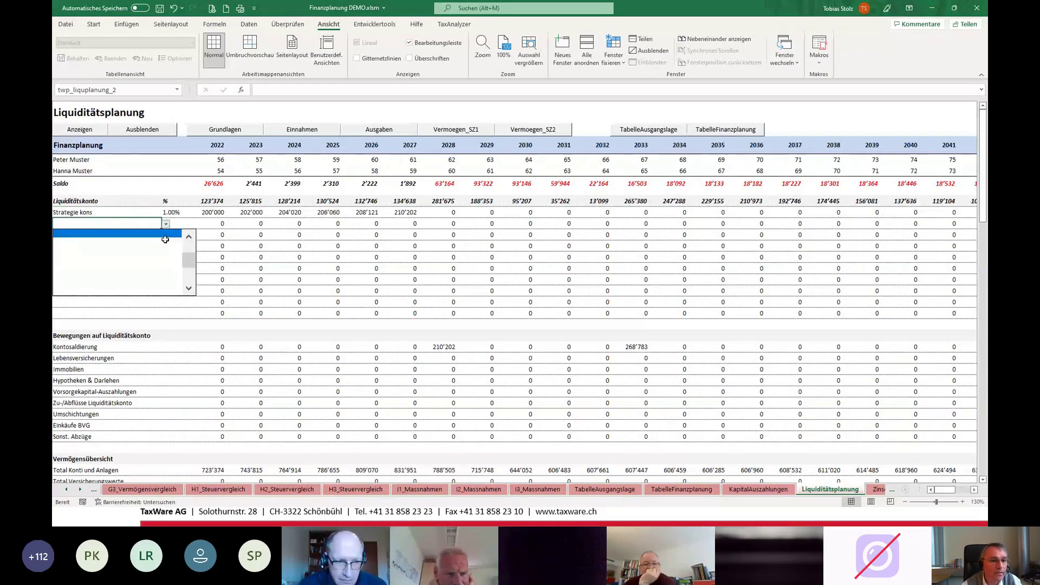
left_click(101, 259)
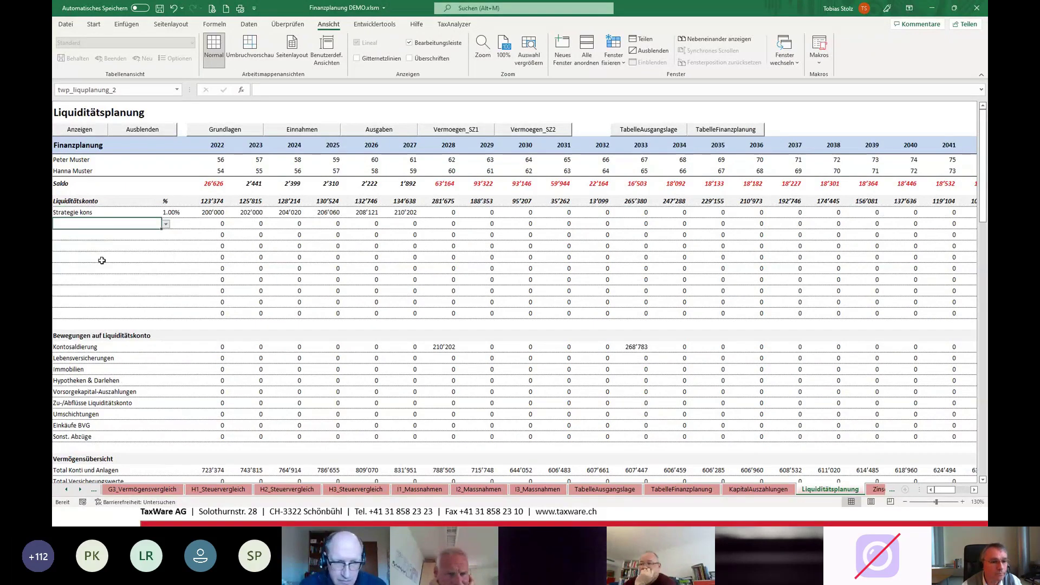
left_click(109, 234)
left_click(165, 236)
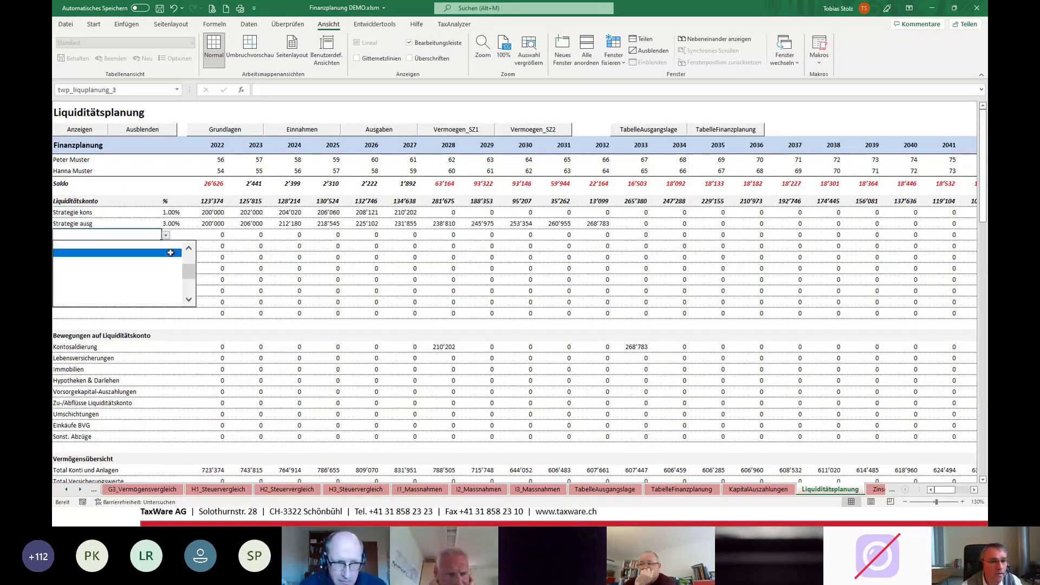
left_click(92, 272)
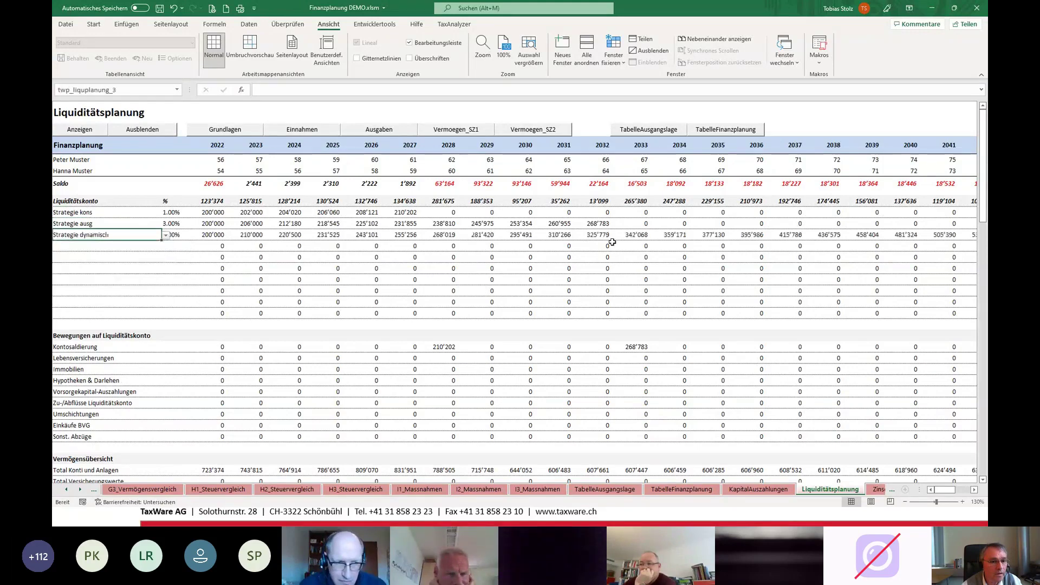
Compare the 2027 value of Strategie kons with the 2028 Kontosaldierung and the Liquiditätskonto balances for 2028 to 2032
left_click(401, 212)
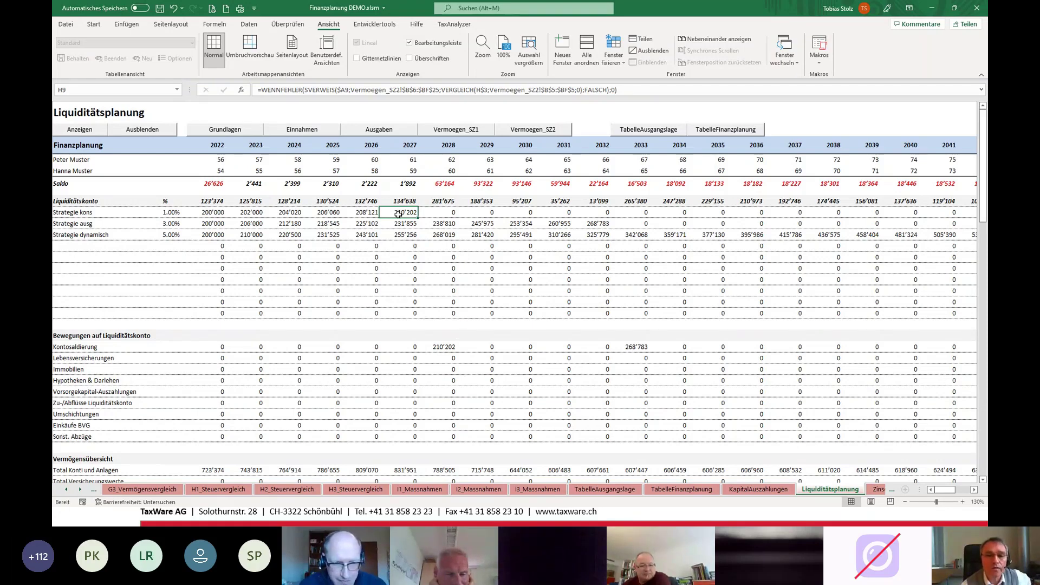
left_click(441, 345)
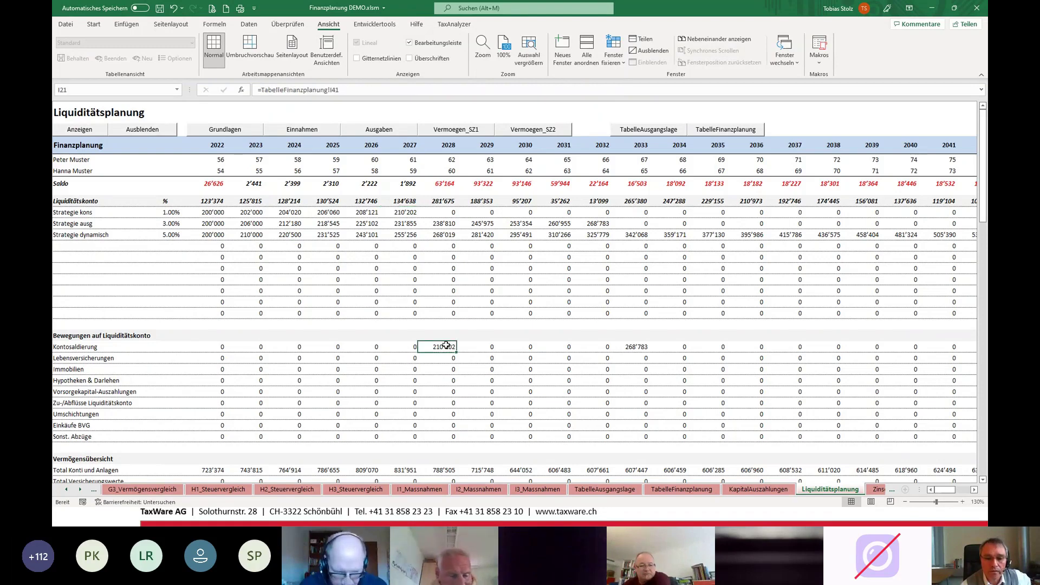
left_click_drag(442, 201, 583, 201)
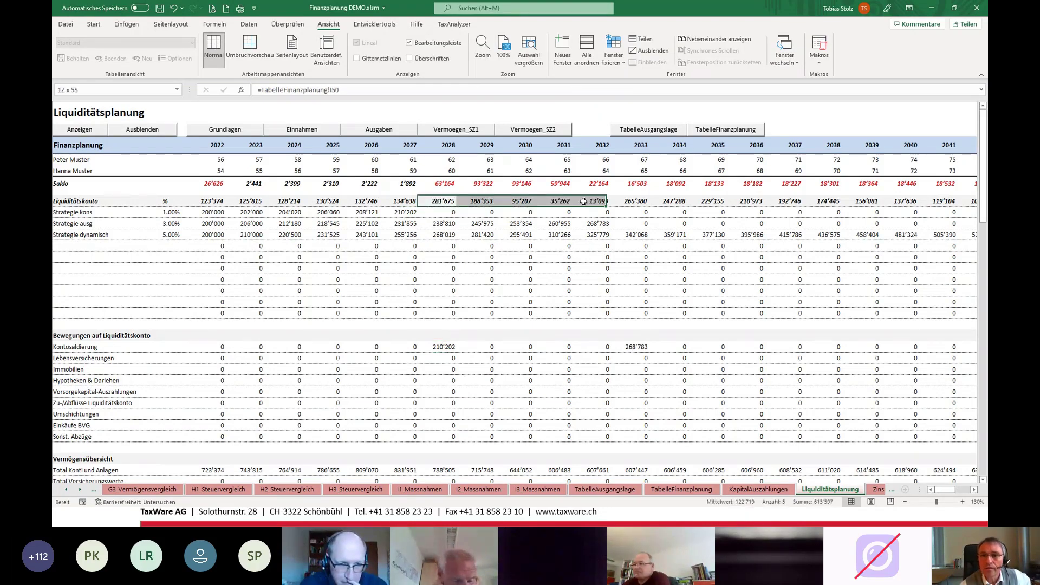
Compare the 2032 and 2033 values of Strategie ausg with the 2033 Kontosaldierung and the Liquiditätskonto
left_click(611, 201)
key("Down")
key("Down")
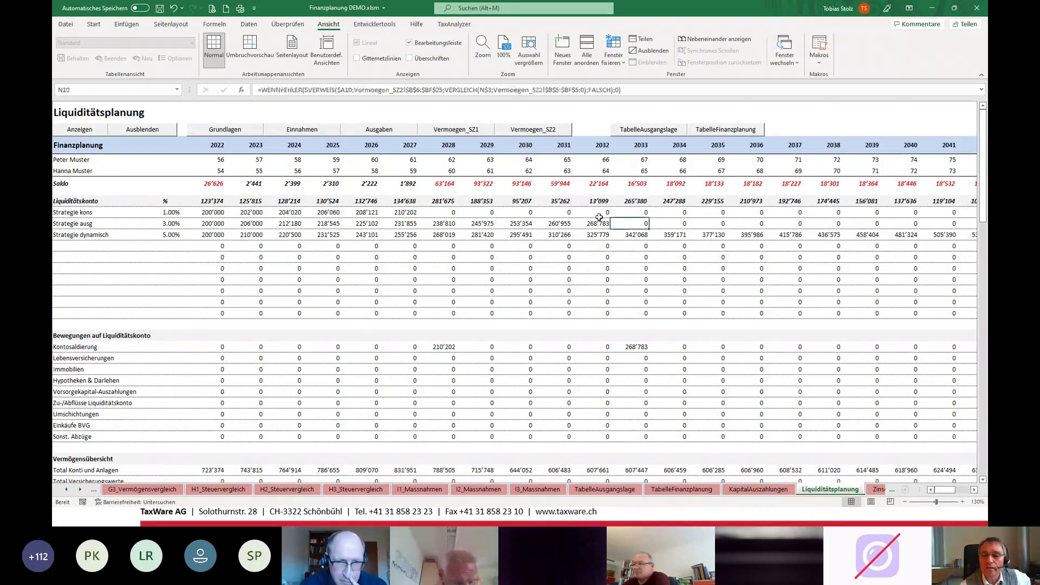
left_click(637, 347)
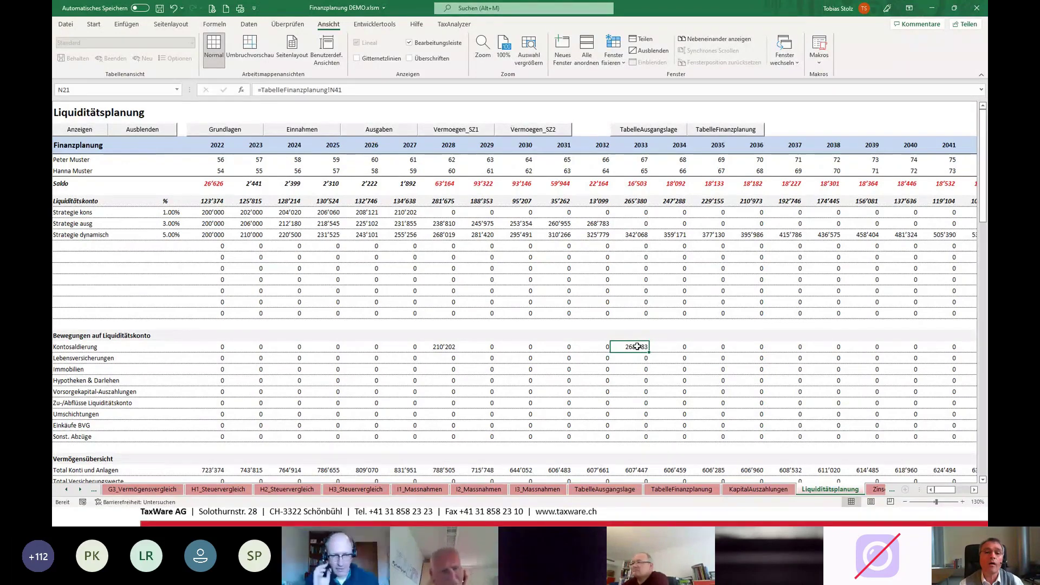
left_click(444, 257)
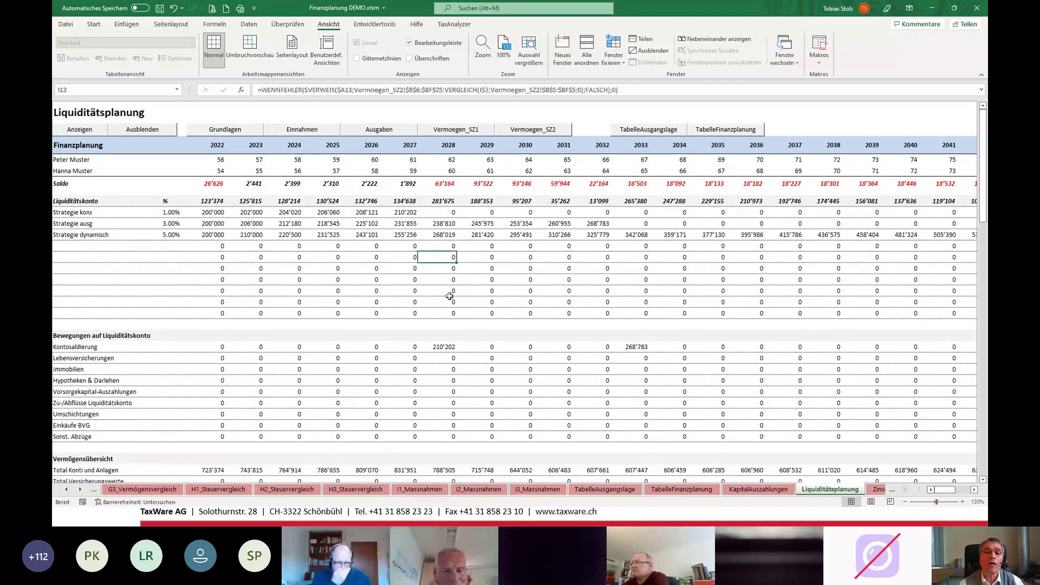
Add a note reading "Auflösung Strategie ausgewogen" to the 2028 Kontosaldierung cell, replacing the default author text
left_click(447, 348)
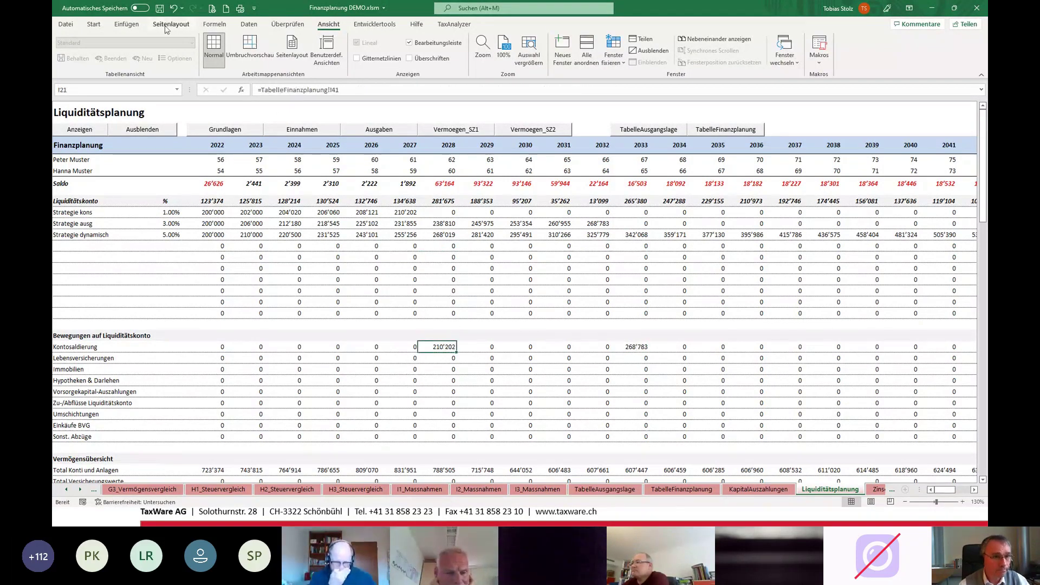
right_click(444, 347)
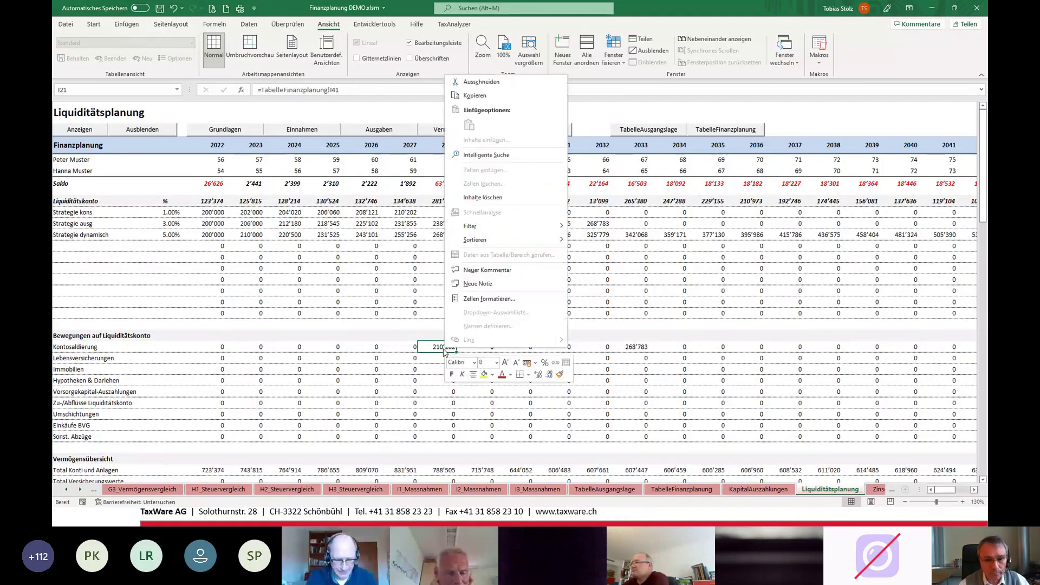
left_click(484, 284)
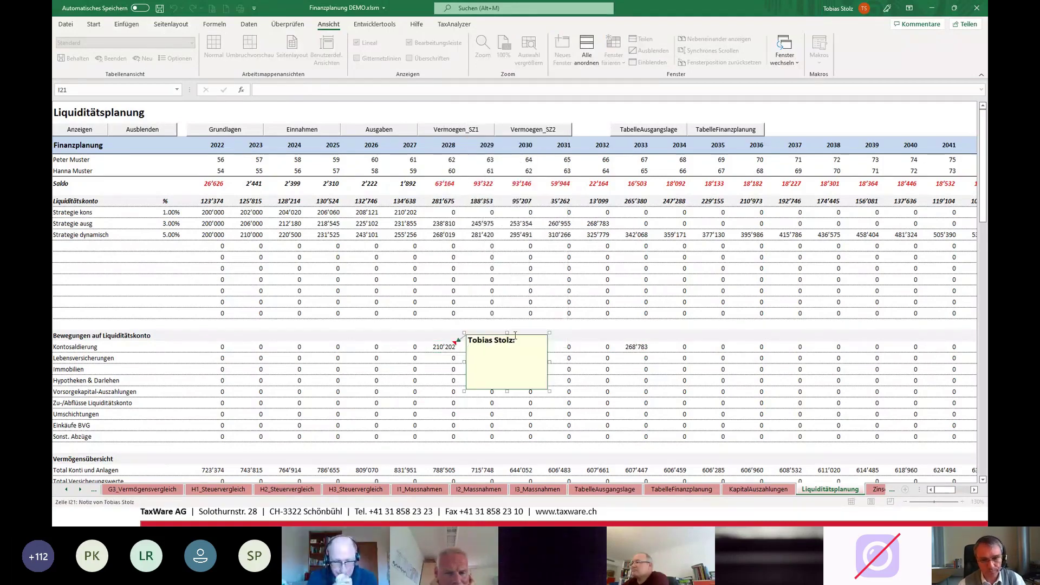
key("ctrl+a")
type("Auflö")
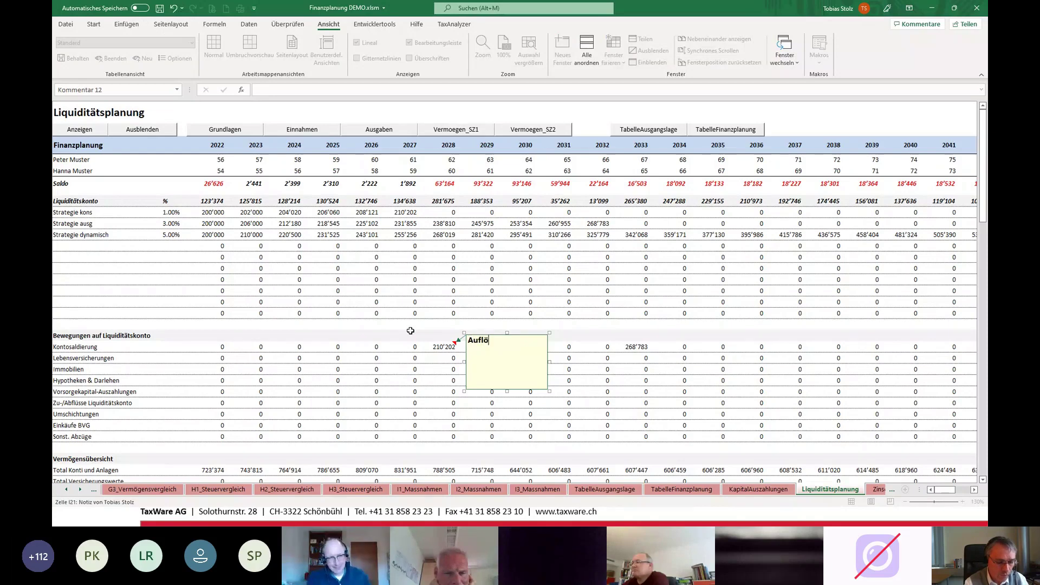
type("sung Strat")
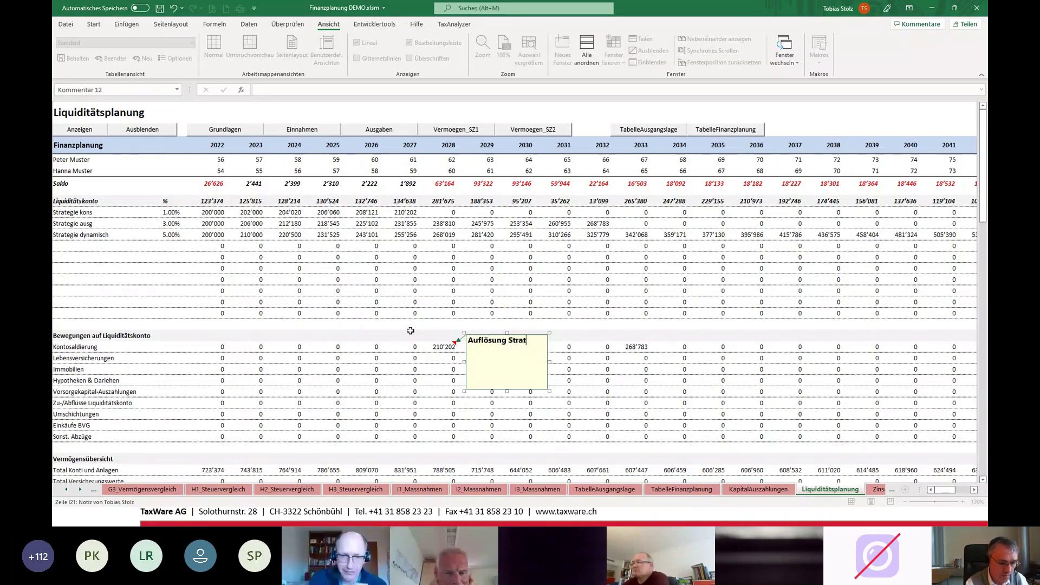
type("egie ausgewoge")
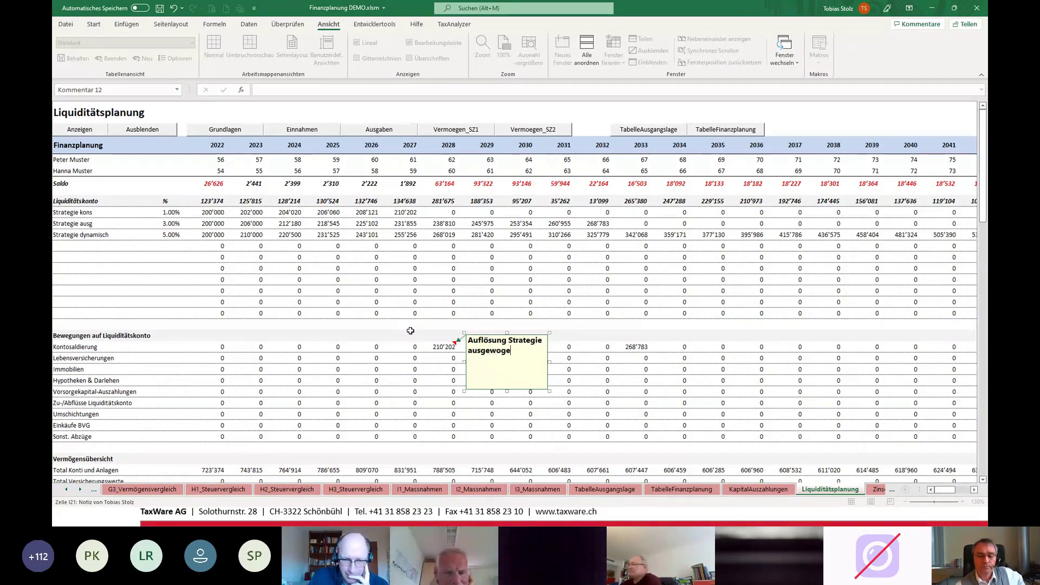
left_click(641, 395)
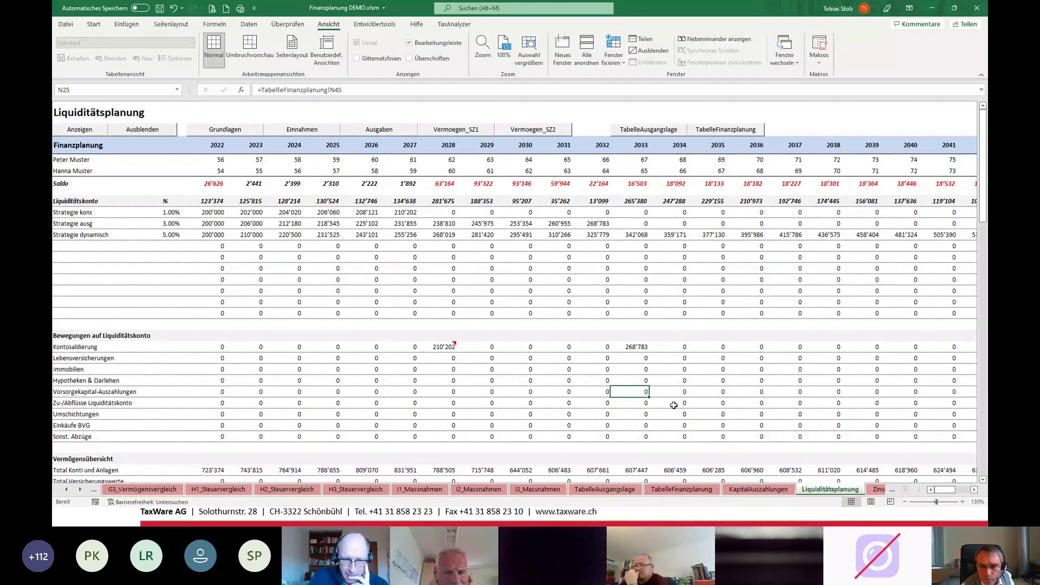
Keep the note on the 2028 Kontosaldierung cell permanently displayed on the sheet
right_click(437, 348)
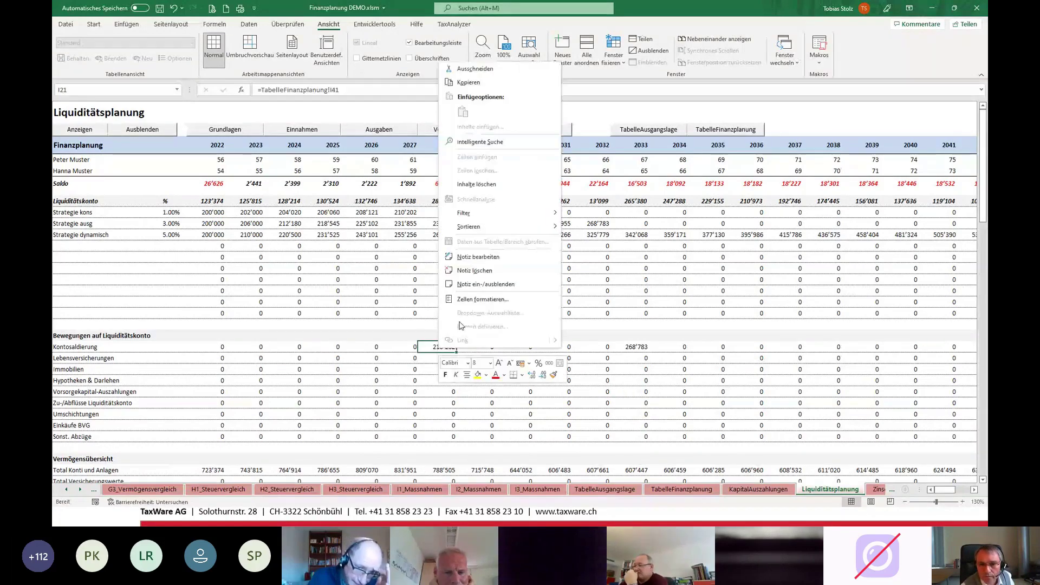
left_click(472, 283)
left_click(661, 379)
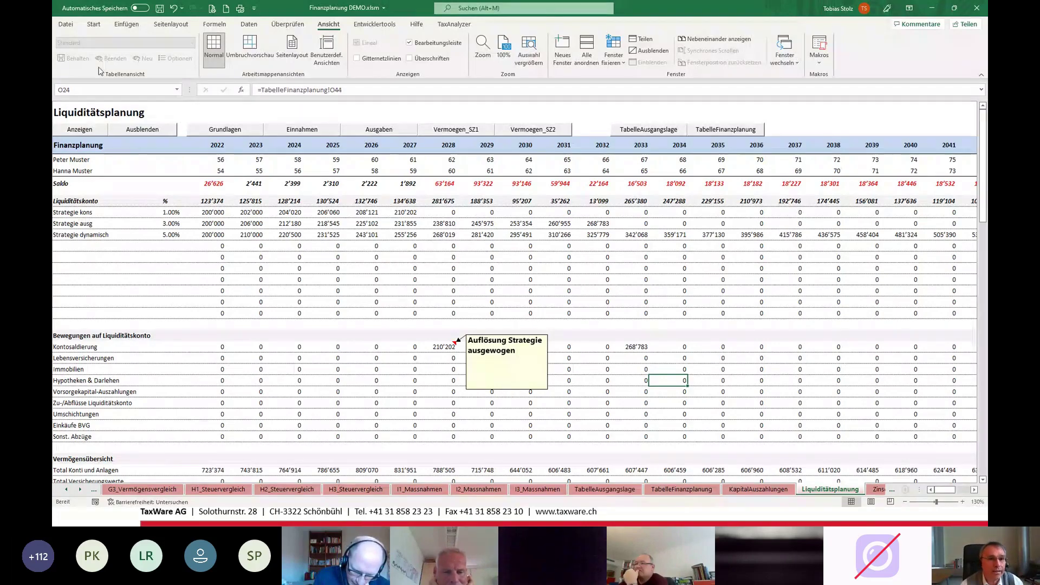
Set Kommentare und Notizen in the print page setup to "Wie auf dem Blatt angezeigt (nur Notizen)", check the preview and return to the sheet
left_click(212, 8)
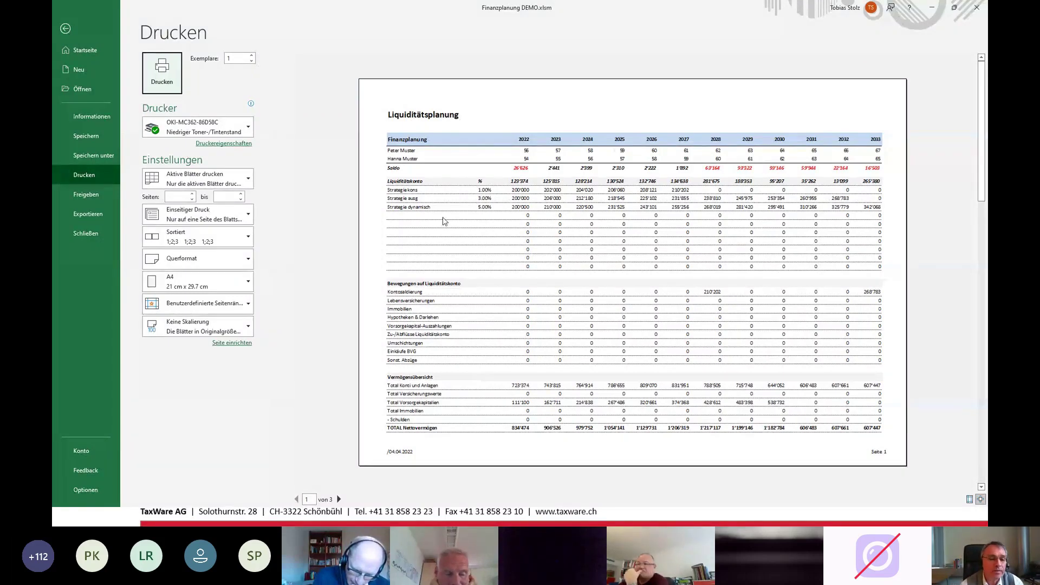
left_click(233, 343)
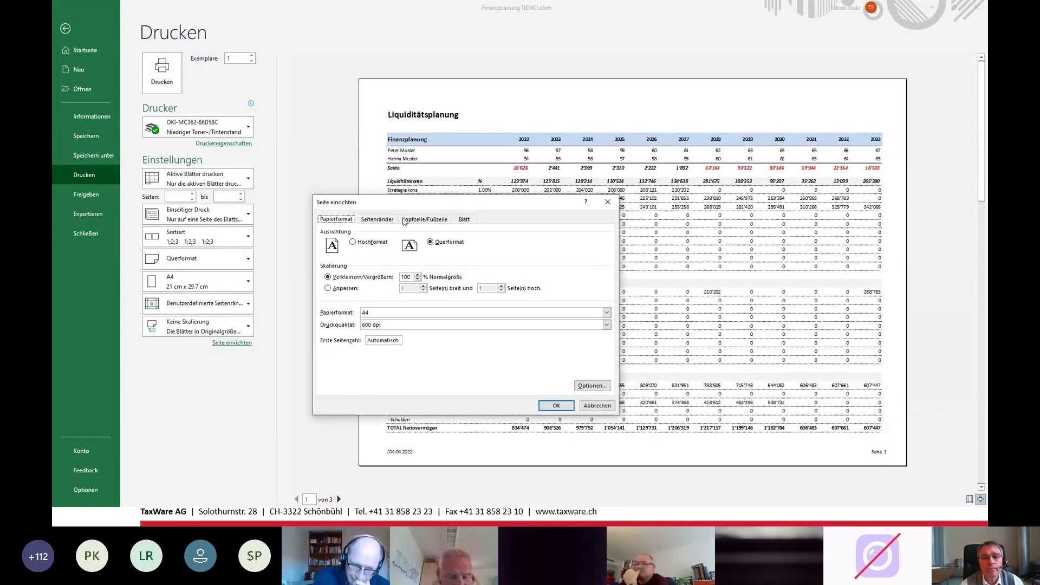
left_click(464, 218)
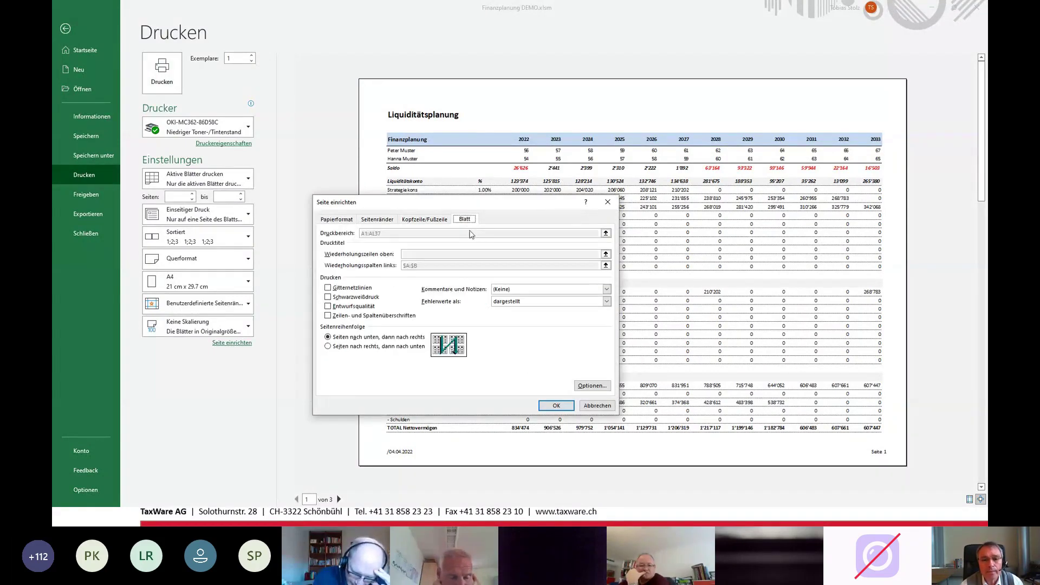
left_click(531, 289)
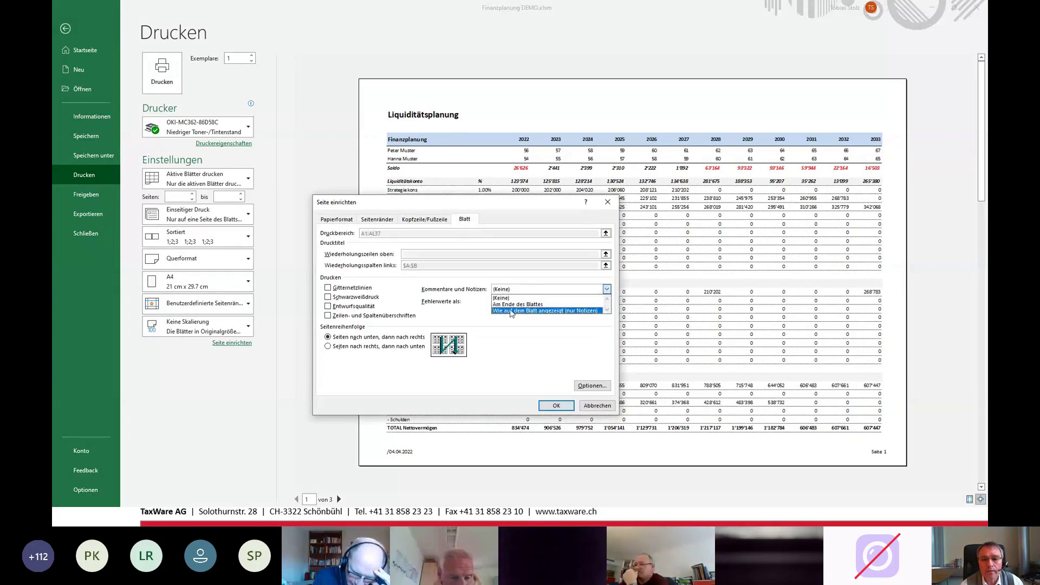
left_click(513, 311)
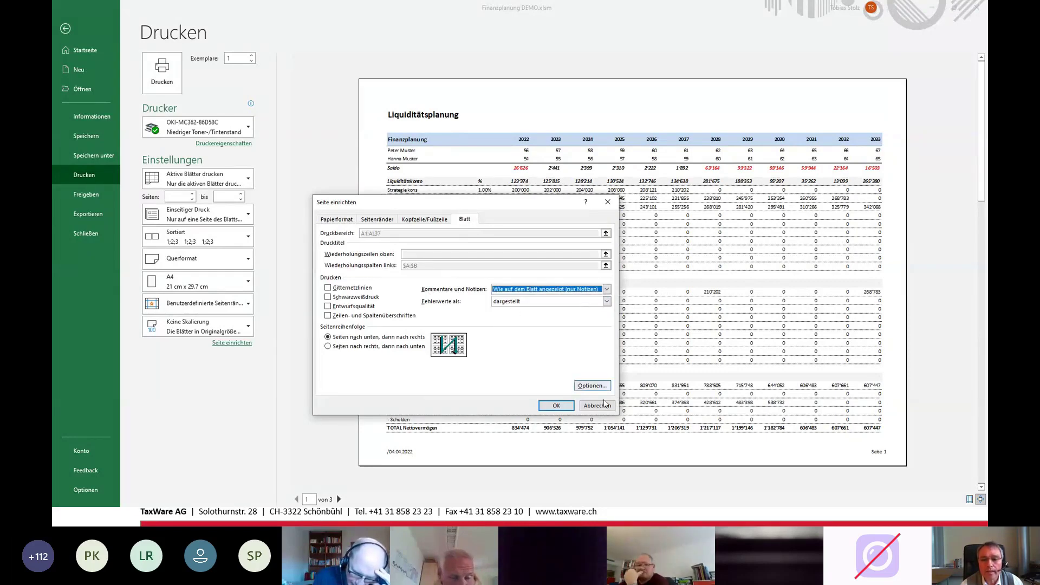
left_click(557, 409)
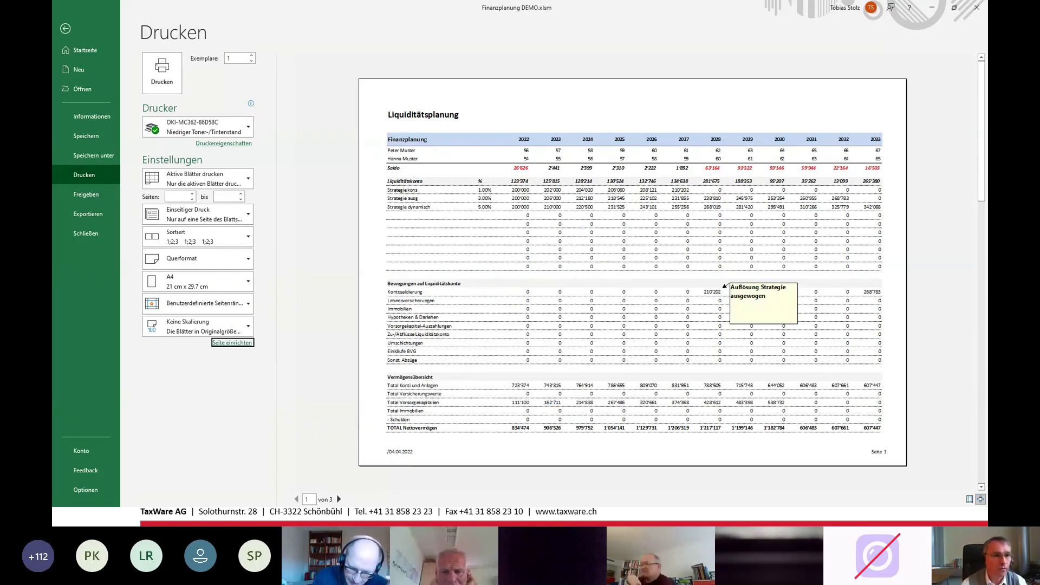
key("Escape")
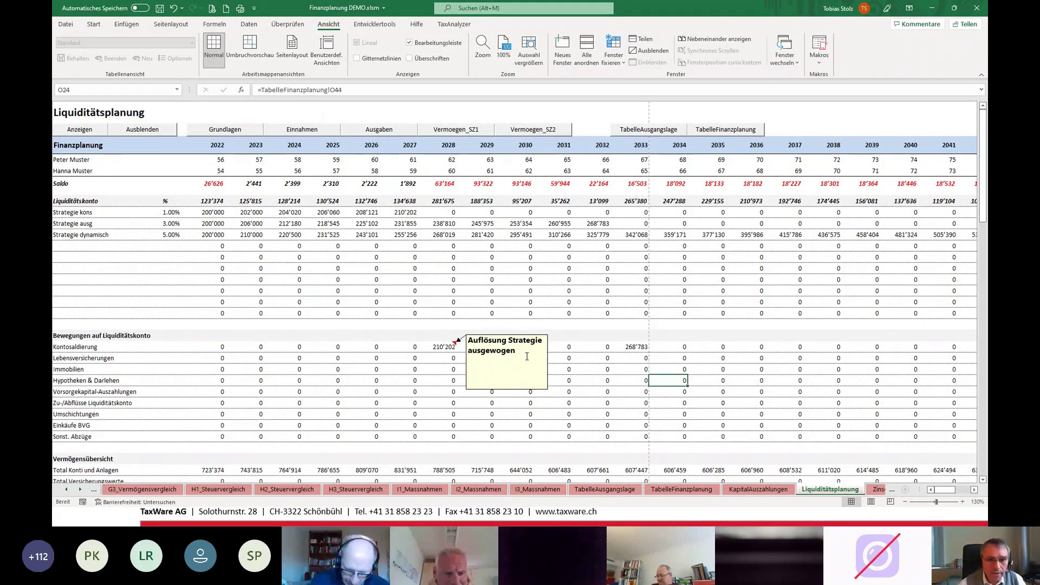
Switch to the presentation and show slide 13, Liquiditätsplanung, and slide 14, Grafiken: Achsenskalierung gleichstellen
key("alt+Tab")
key("Right")
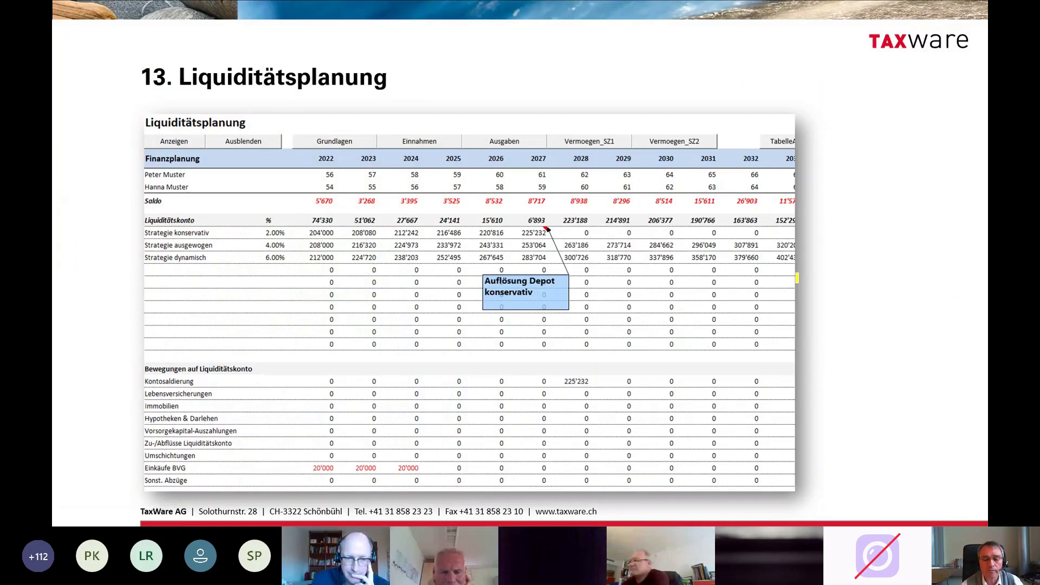
key("Right")
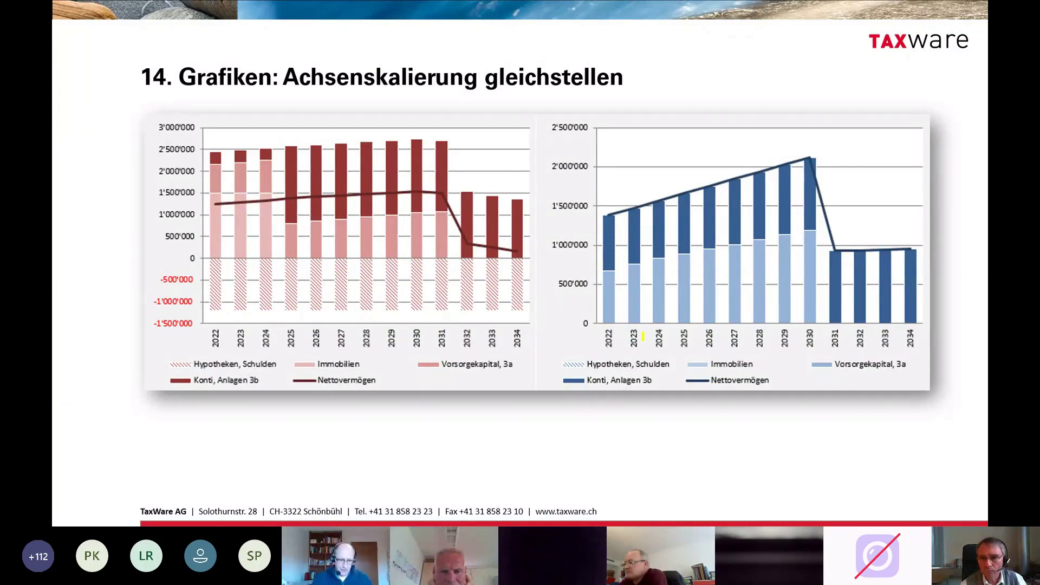
Examine the axes of both wealth charts on G1_Vermögensvergleich in the workbook, and compare them with the axis highlights on slide 14 of the presentation
key("alt+Tab")
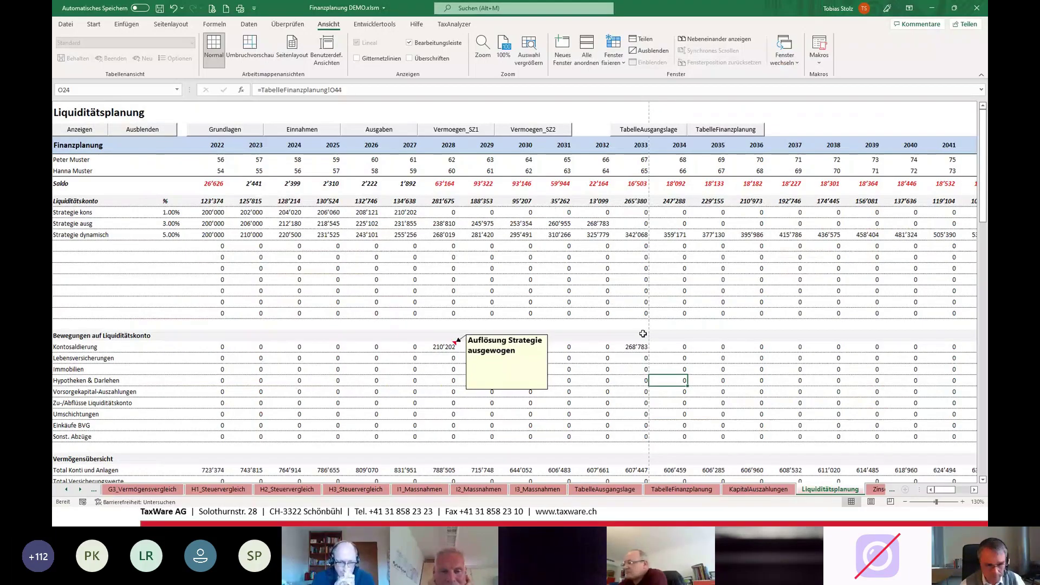
left_click(94, 489)
left_click(311, 490)
scroll(235, 357, "down", 3)
scroll(235, 357, "down", 2, "ctrl")
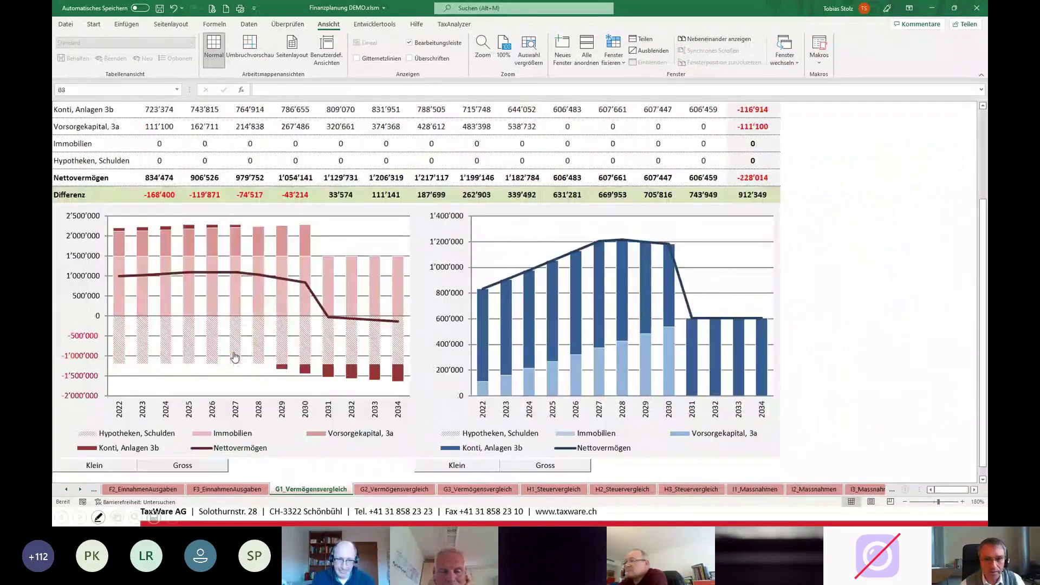
scroll(237, 355, "down", 1, "ctrl")
mouse_move(234, 355)
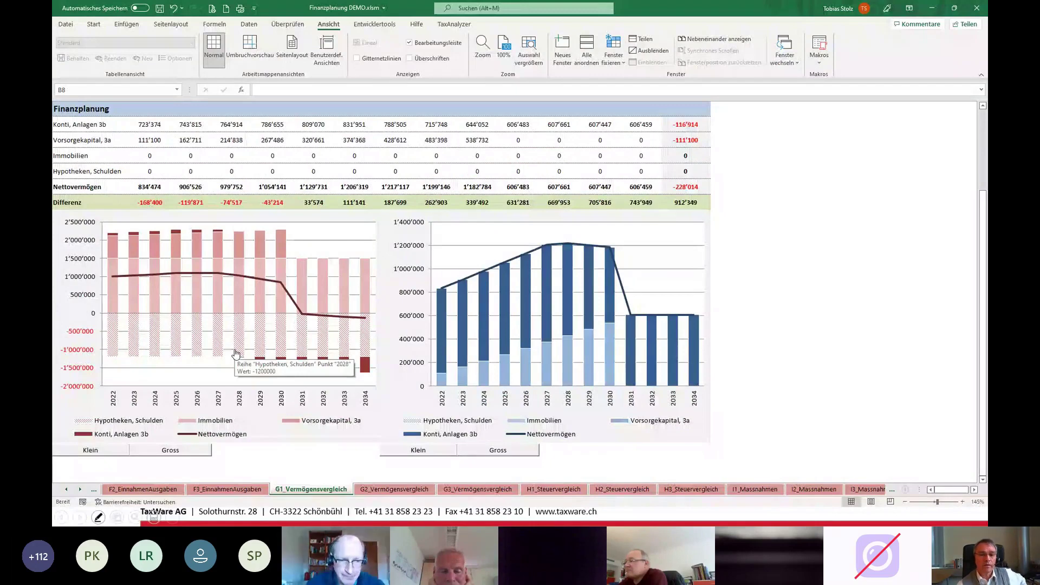
scroll(235, 354, "down", 1, "ctrl")
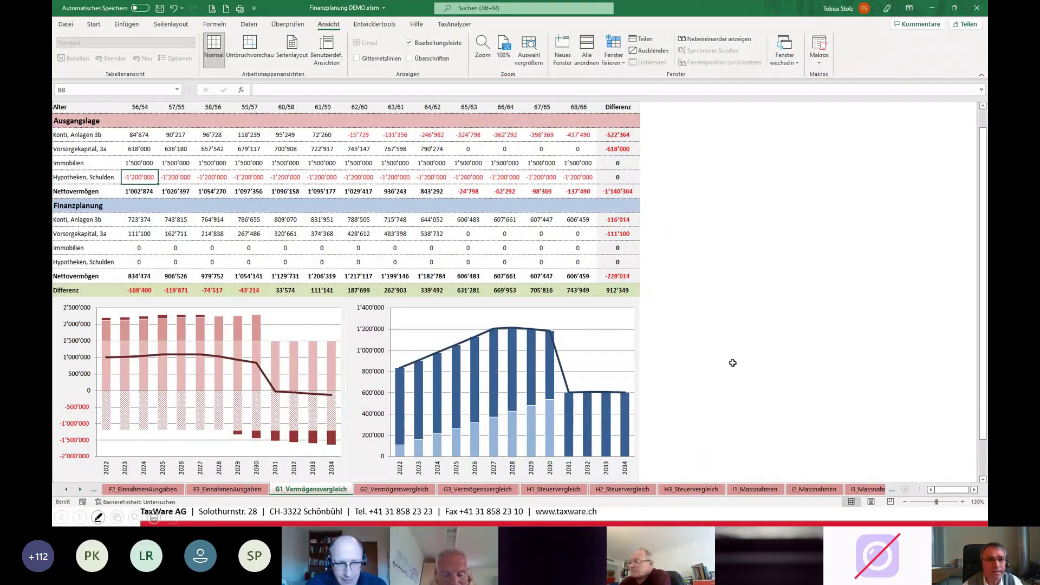
key("alt+Tab")
key("Right")
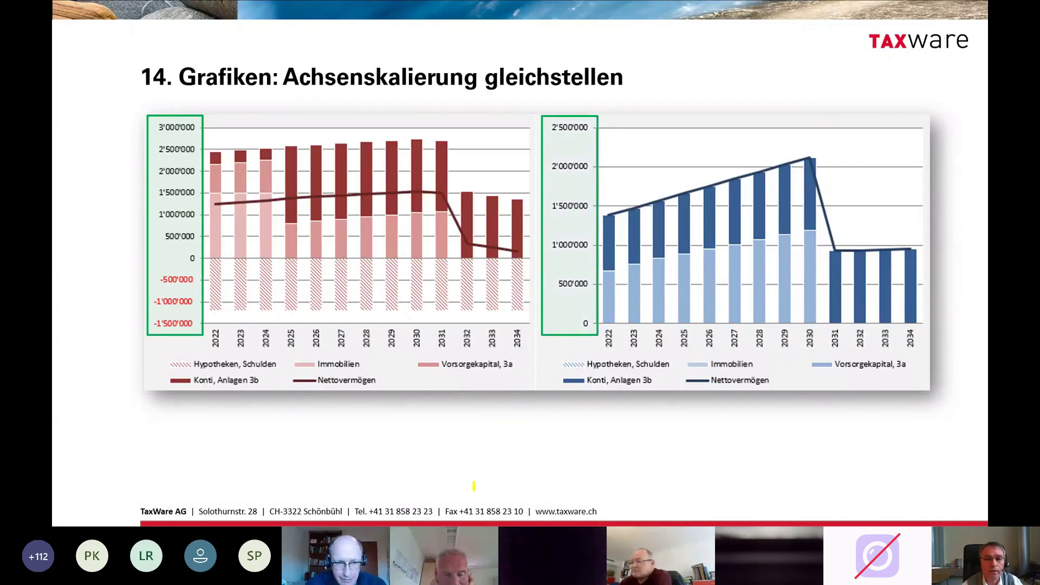
Switch back to the workbook and give both G1_Vermögensvergleich charts the same value-axis scaling, toggling back to separate scaling once for comparison
key("alt+Tab")
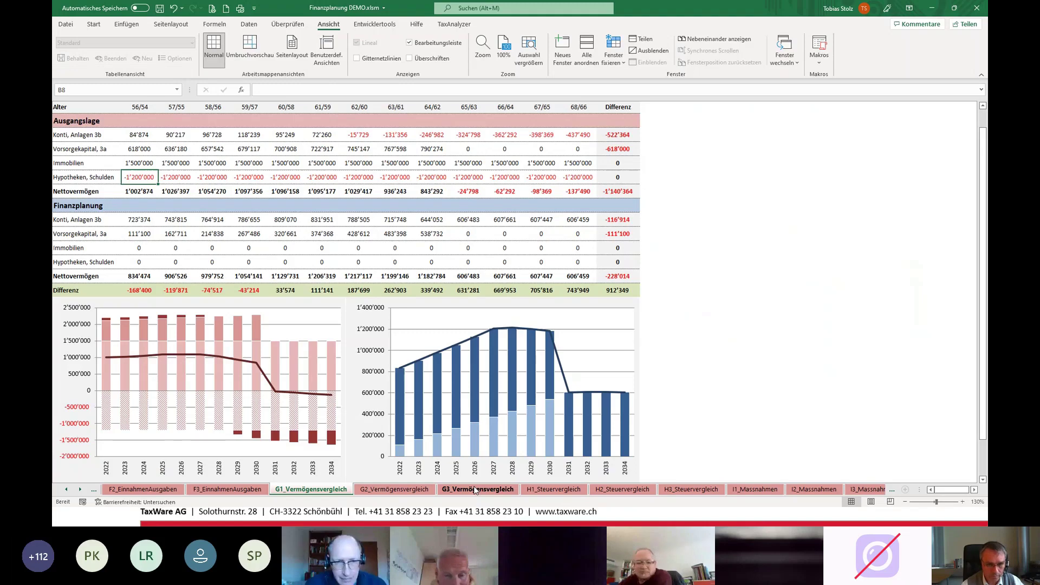
scroll(415, 376, "down", 1)
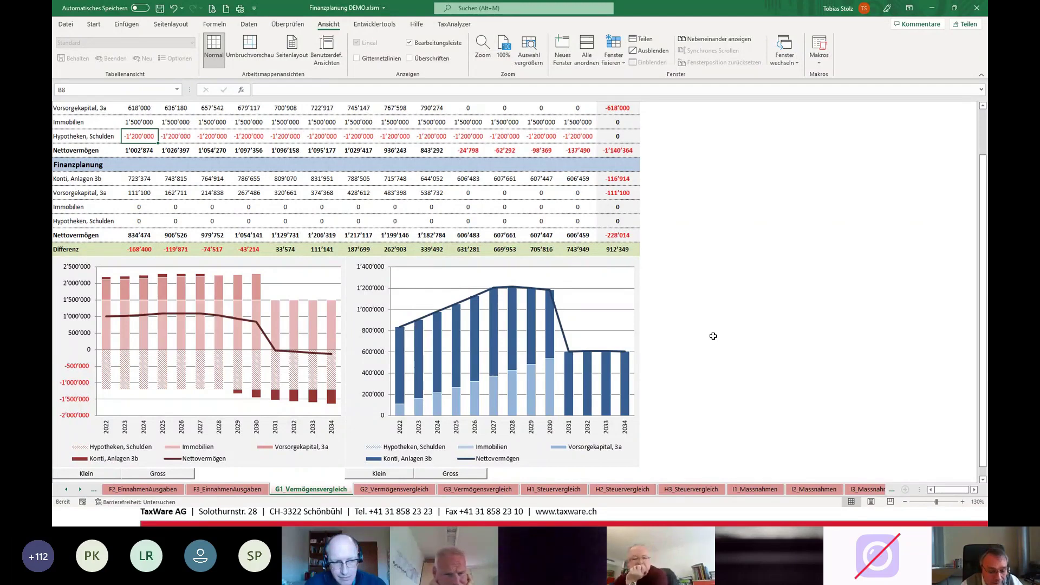
left_click(173, 305)
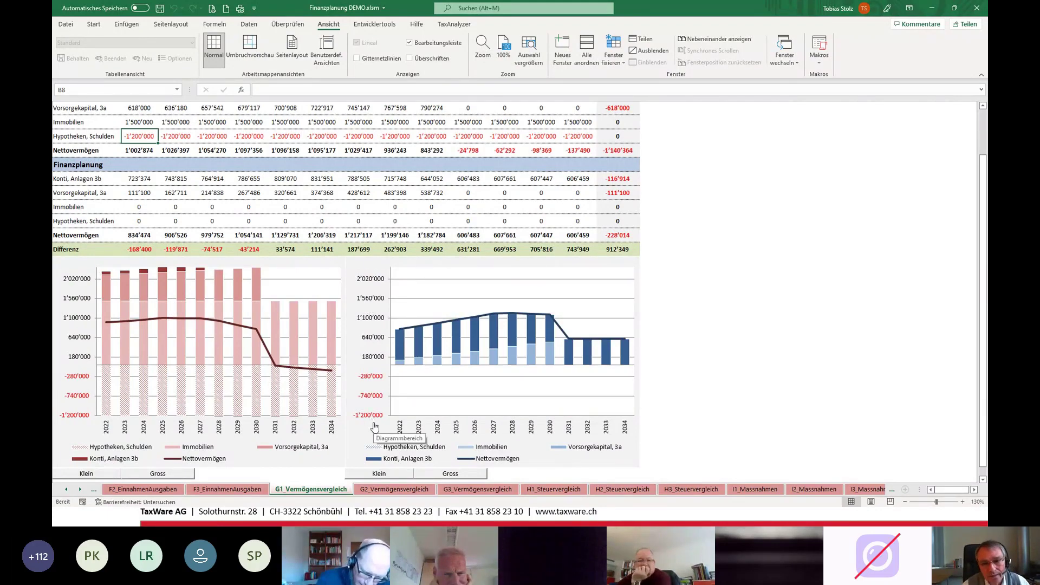
left_click(505, 319)
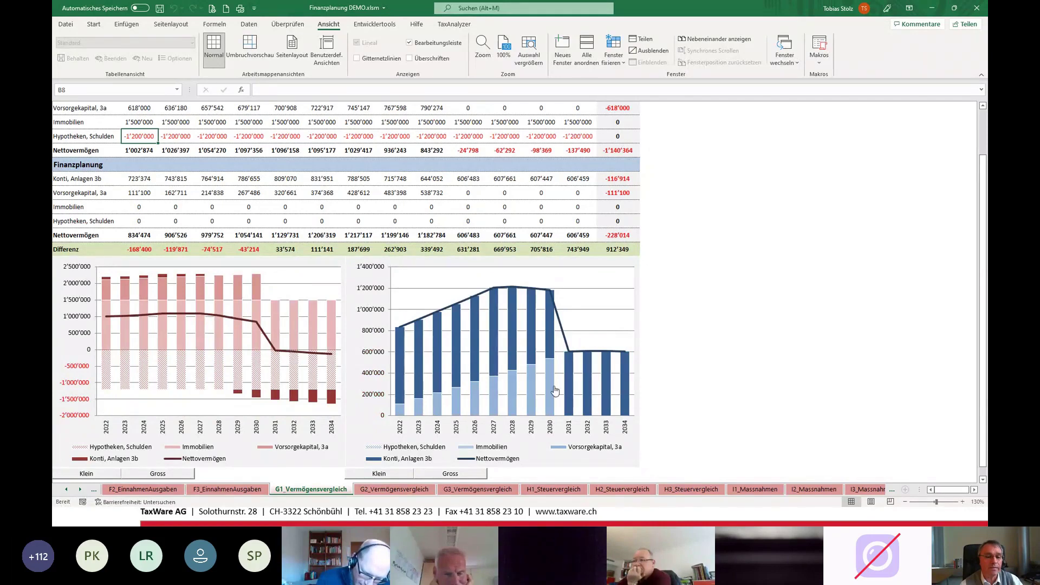
left_click(402, 492)
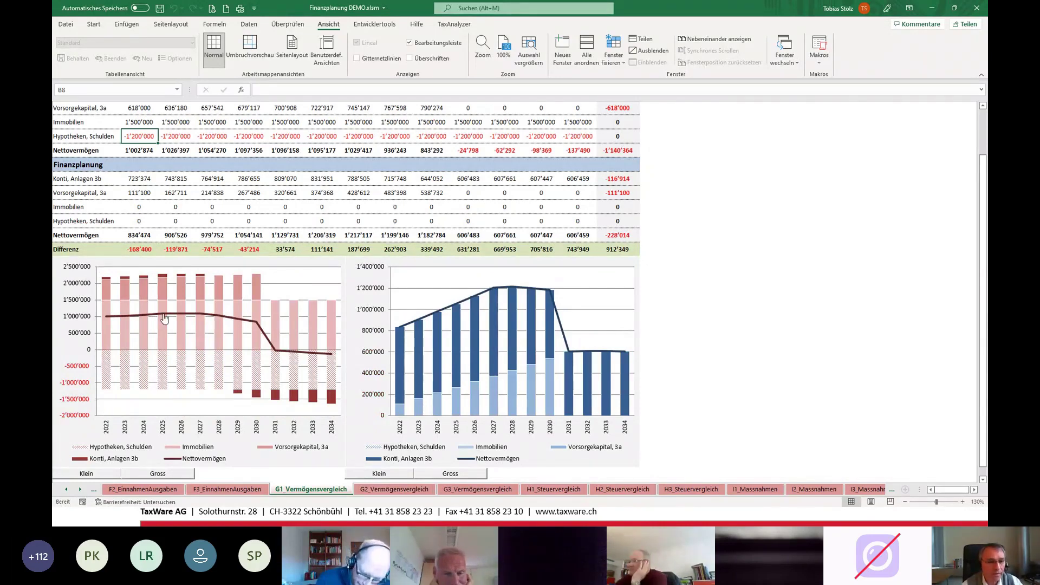
left_click(244, 442)
Check the chart axis scaling on G2_Vermögensvergleich, F2_EinnahmenAusgaben and G1_Vermögensvergleich, and return to the presentation
left_click(388, 487)
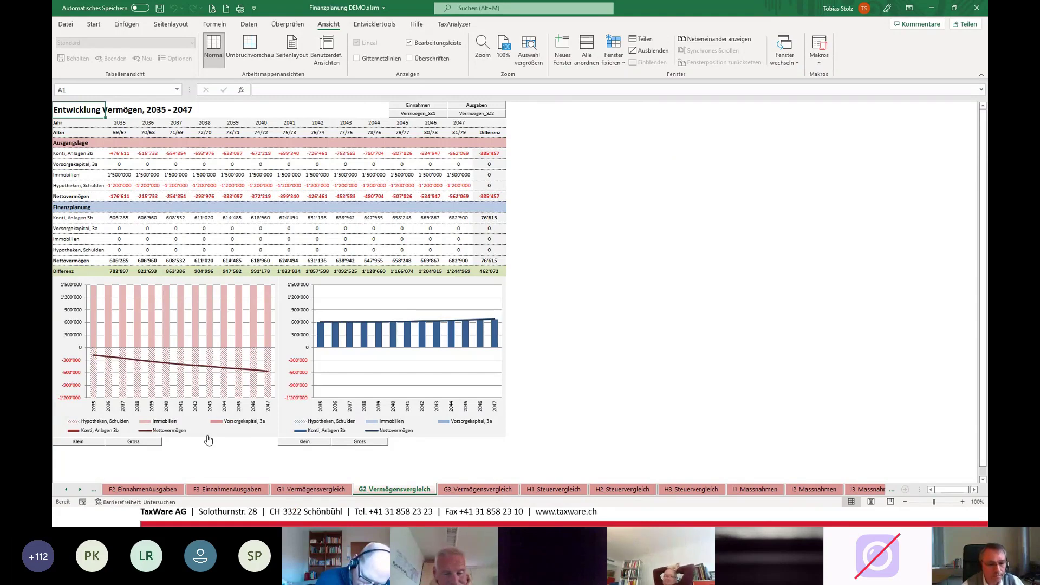
left_click(126, 489)
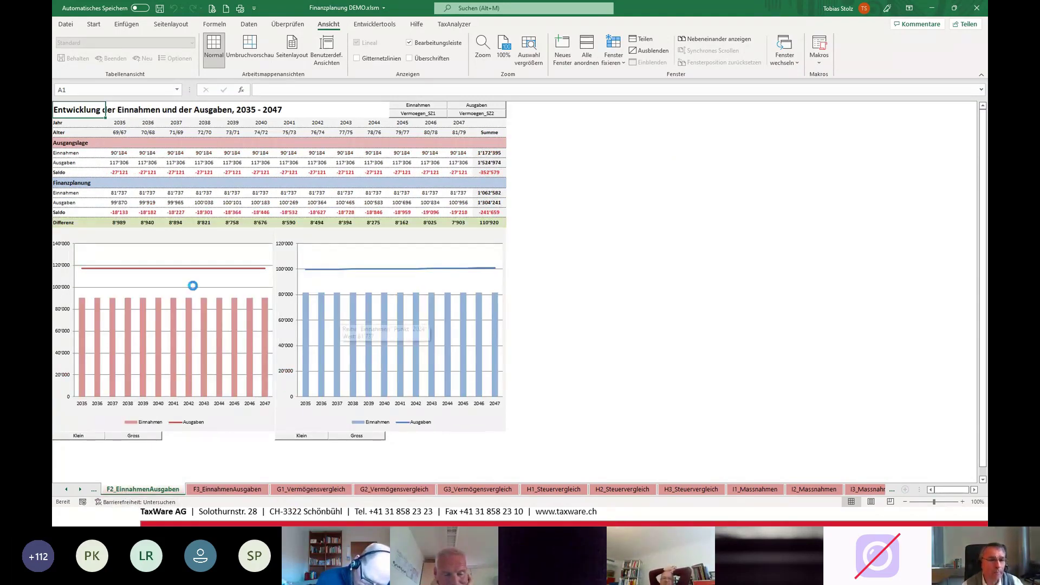
left_click(309, 490)
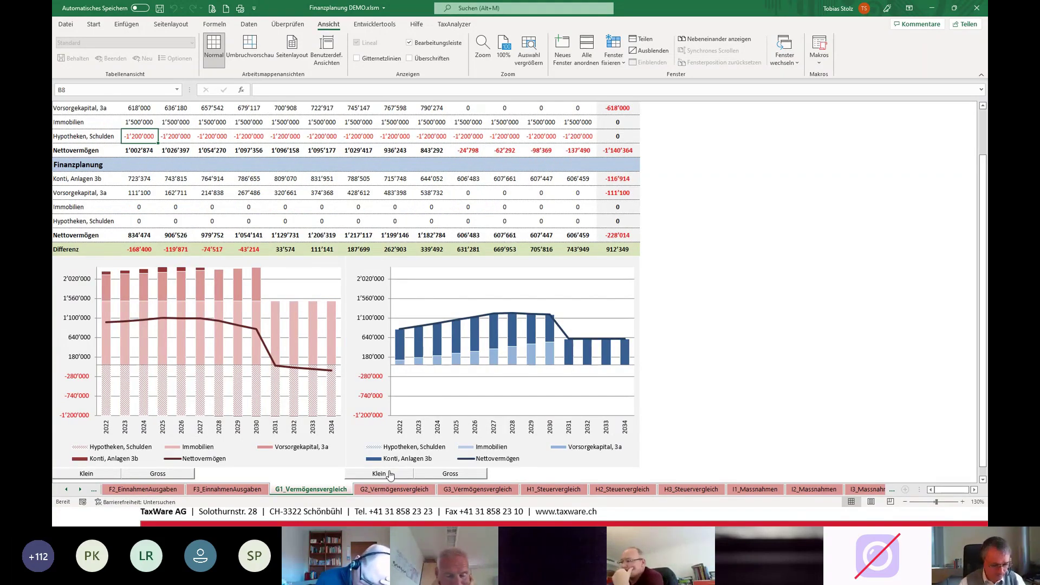
key("alt+Tab")
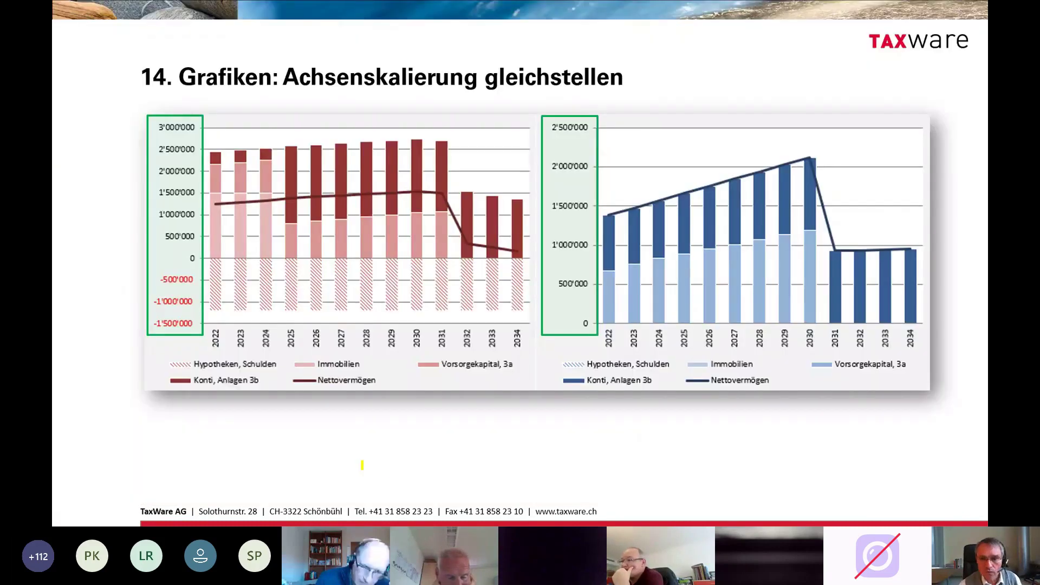
Show slide 15, Planungstabellen, and switch to the workbook to view TabelleAusgangslage from its first rows
key("Right")
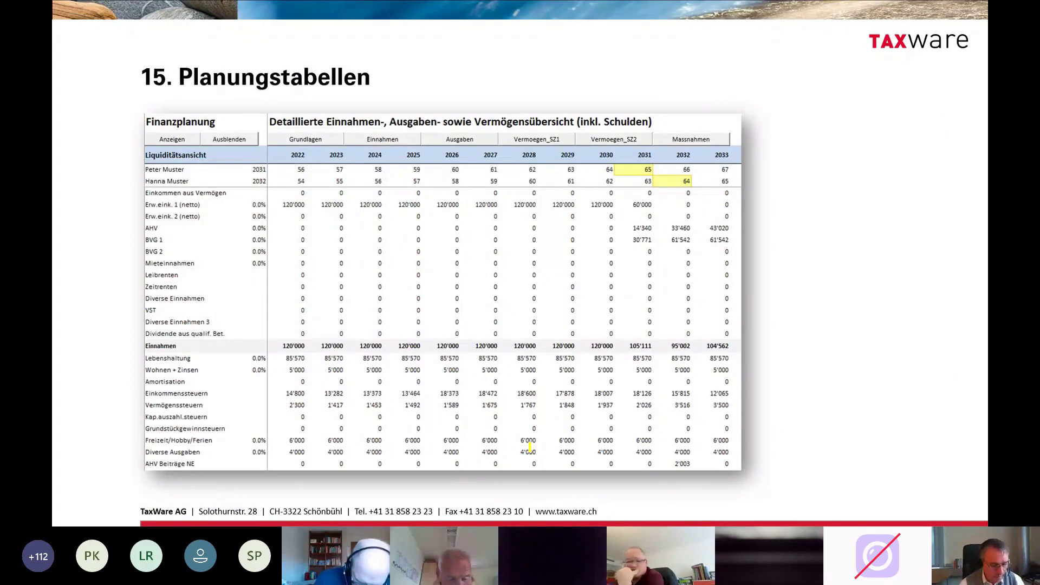
key("alt+Tab")
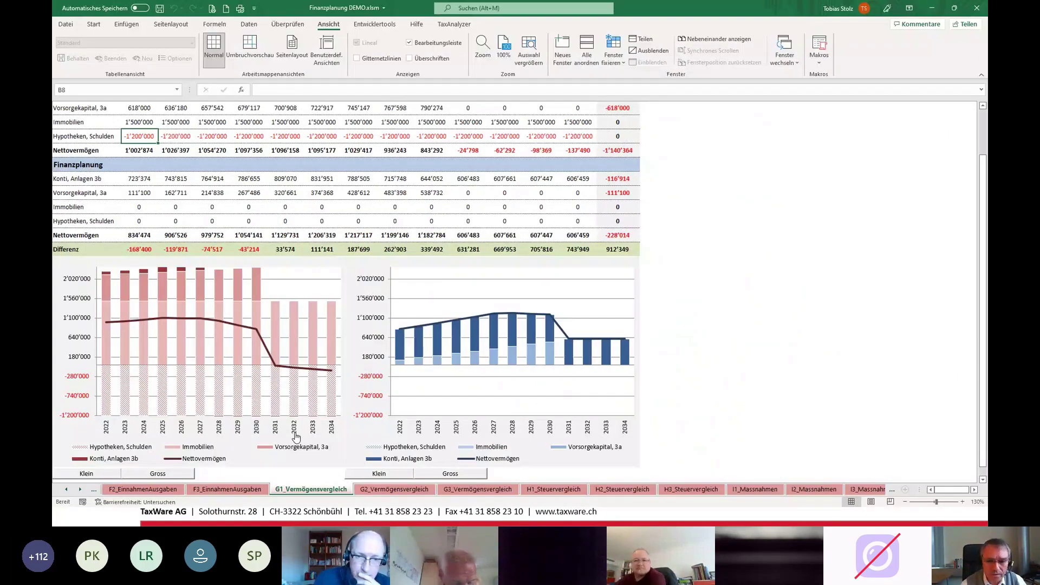
scroll(588, 492, "down", 3)
left_click(453, 489)
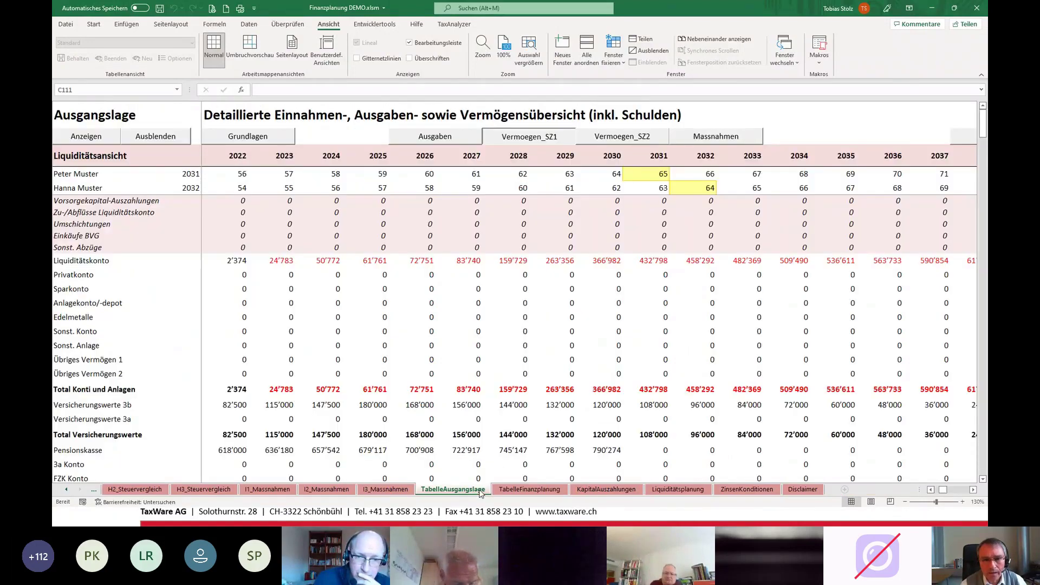
scroll(409, 306, "down", 2)
scroll(410, 306, "up", 10)
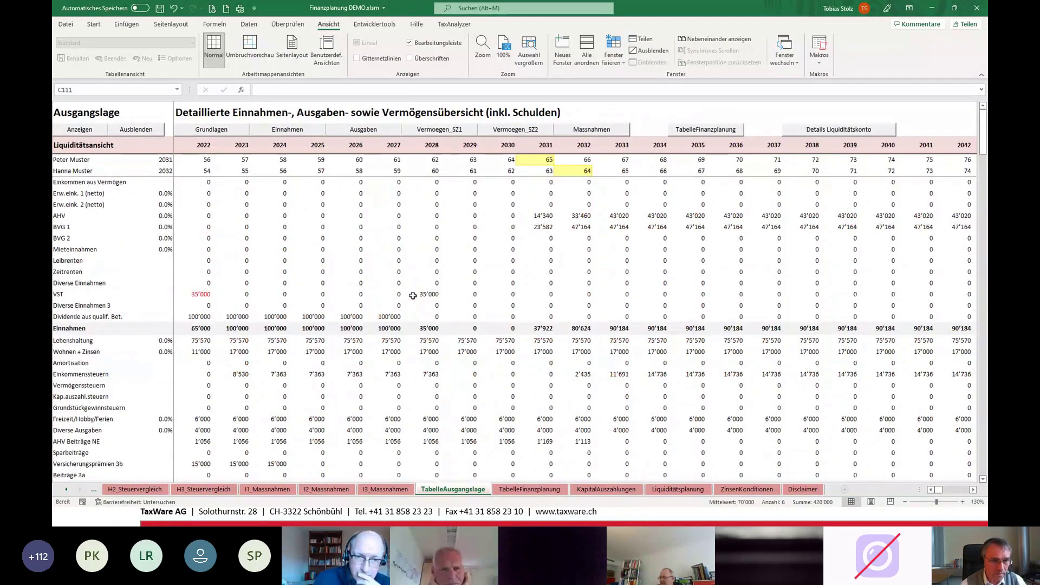
scroll(411, 305, "down", 1)
View the income and expense rows of TabelleFinanzplanung and compare them briefly with slide 15 of the presentation
left_click(529, 489)
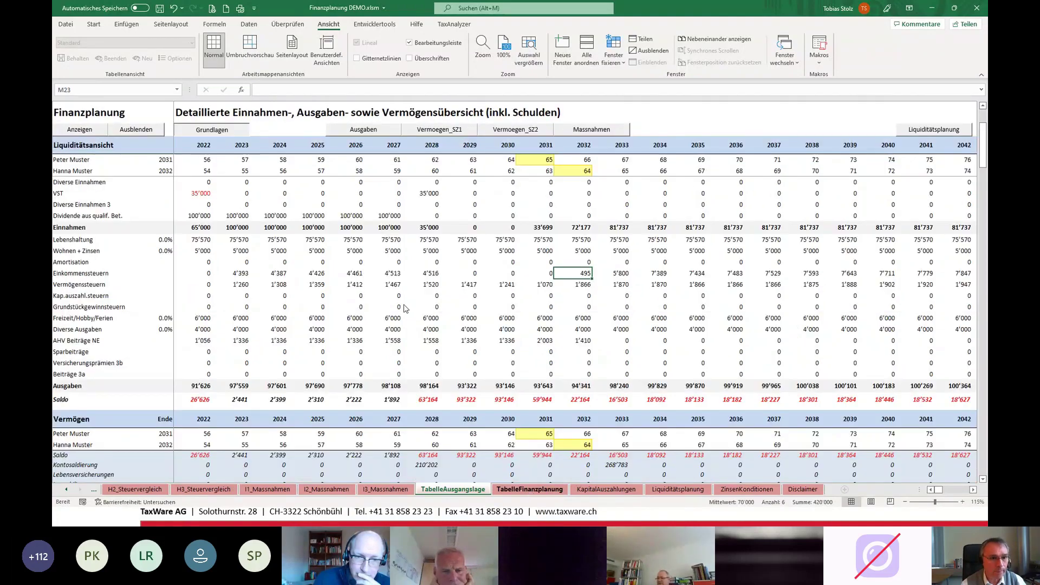
scroll(390, 305, "down", 1)
scroll(390, 305, "up", 4)
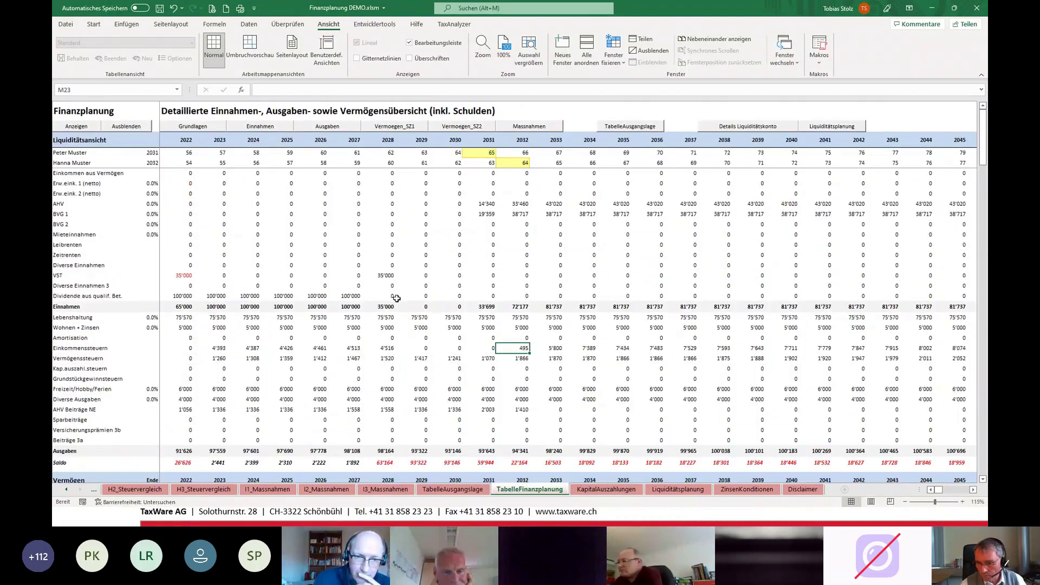
key("alt+Tab")
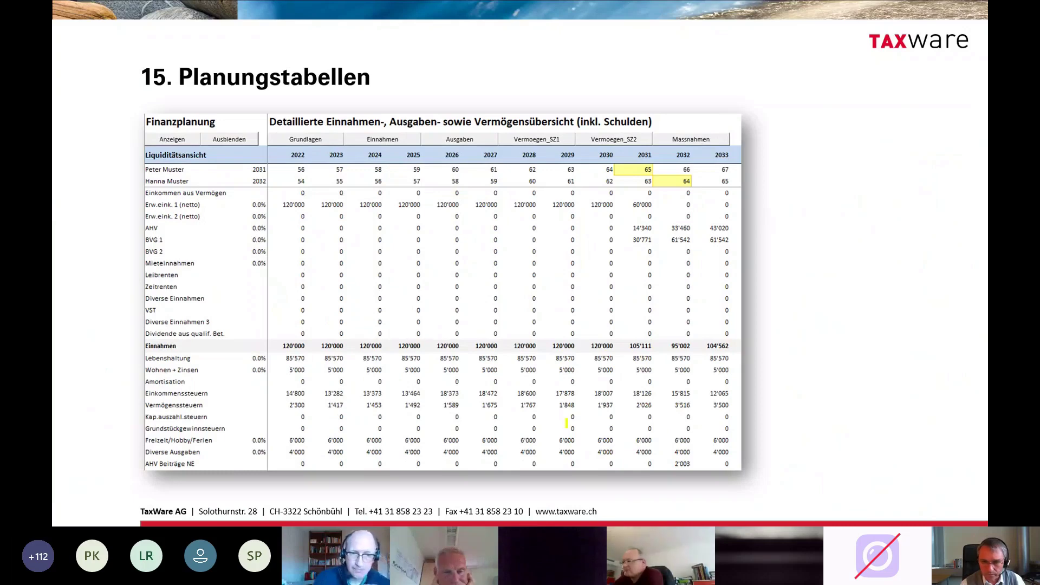
key("alt+Tab")
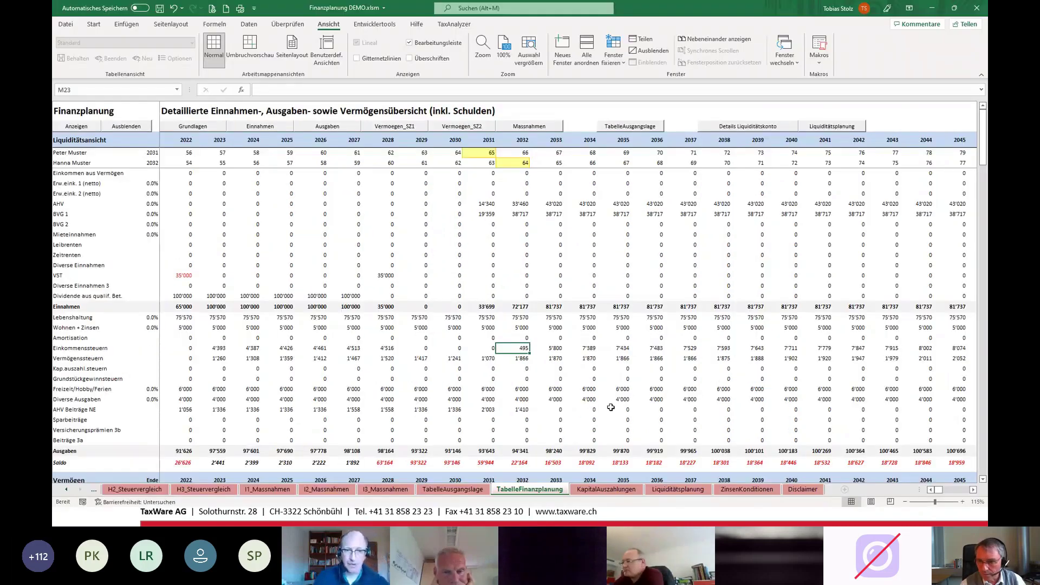
Switch back and forth between TabelleAusgangslage and TabelleFinanzplanung to compare them, ending on TabelleFinanzplanung
left_click(456, 491)
left_click(183, 172)
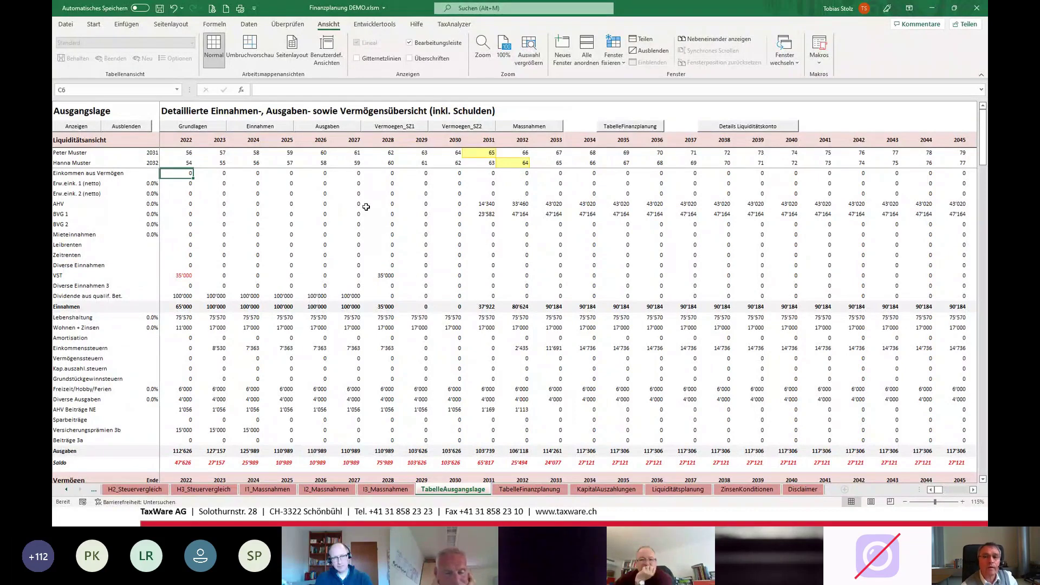
left_click(621, 131)
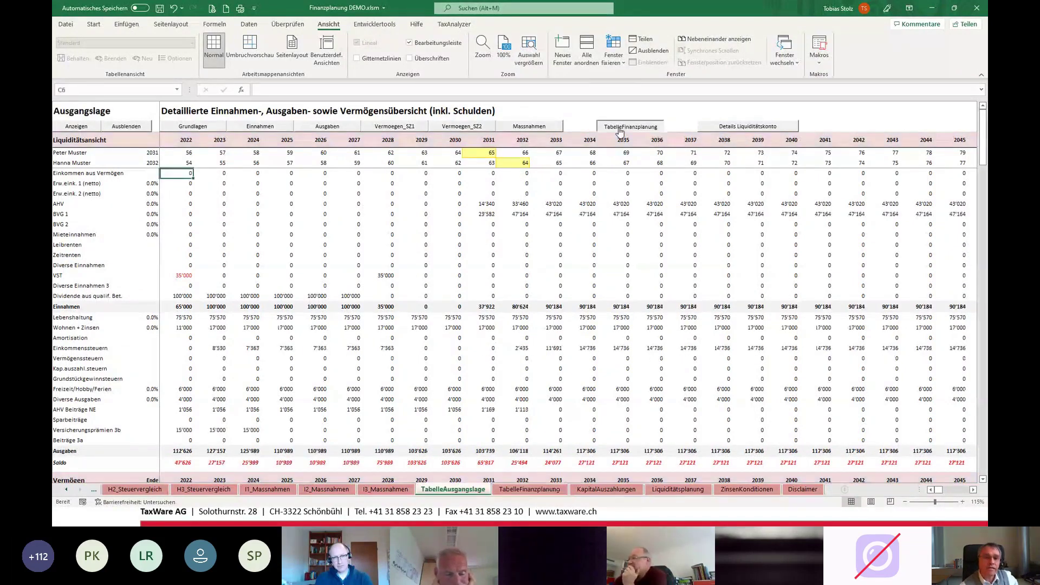
left_click(620, 127)
left_click(621, 126)
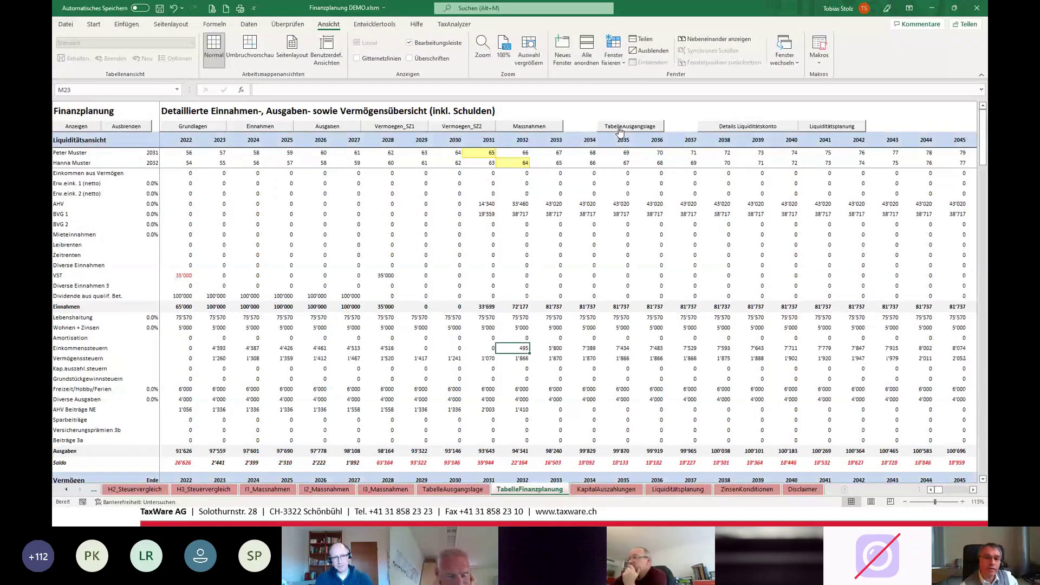
left_click(621, 128)
left_click(620, 129)
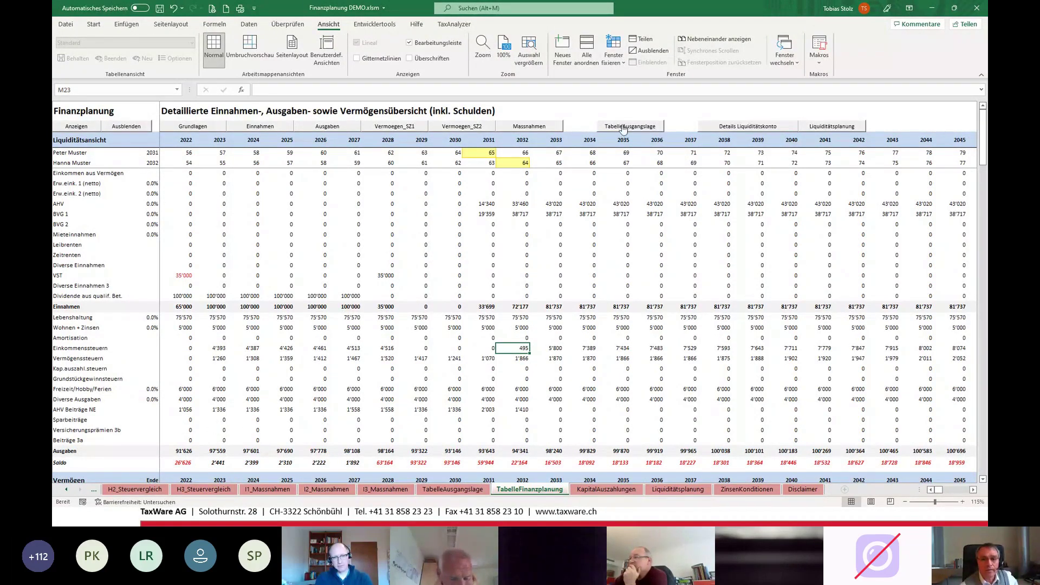
left_click(623, 128)
left_click(623, 129)
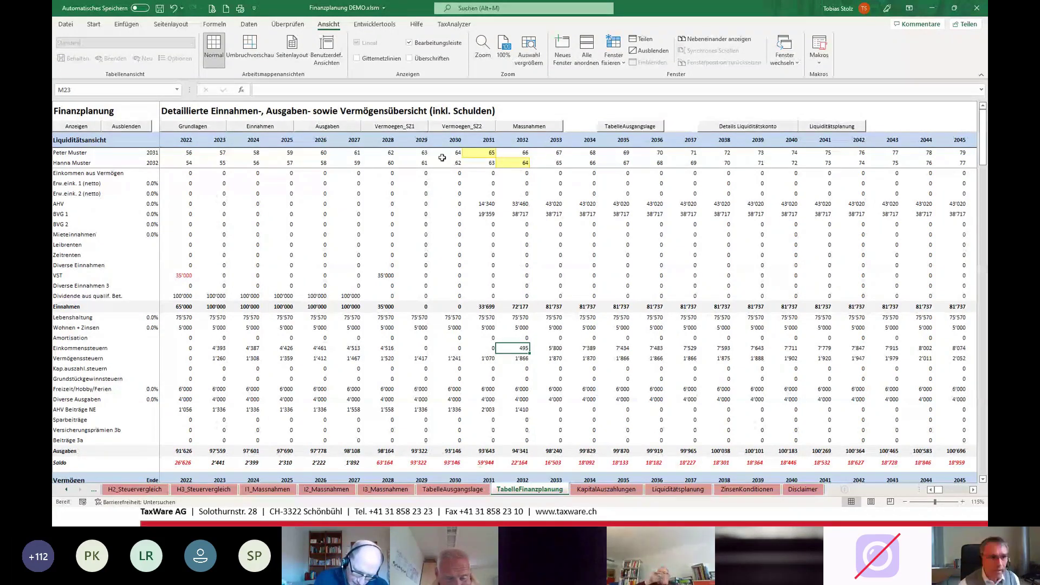
Hide the empty rows of TabelleFinanzplanung, display all rows again, and highlight the Vermögen labels from Saldo to Sonst. Abzüge
left_click(126, 126)
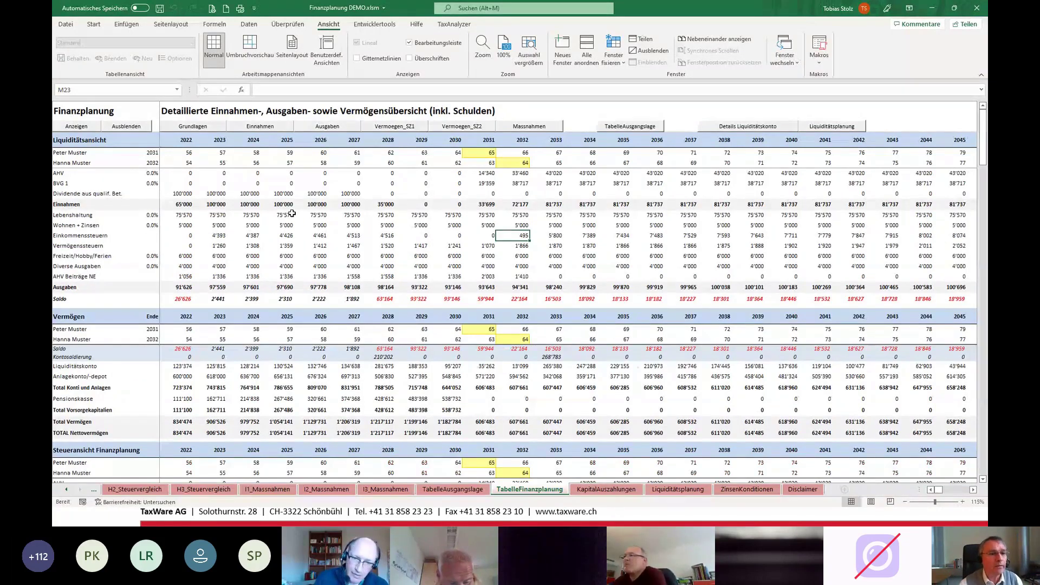
left_click(76, 125)
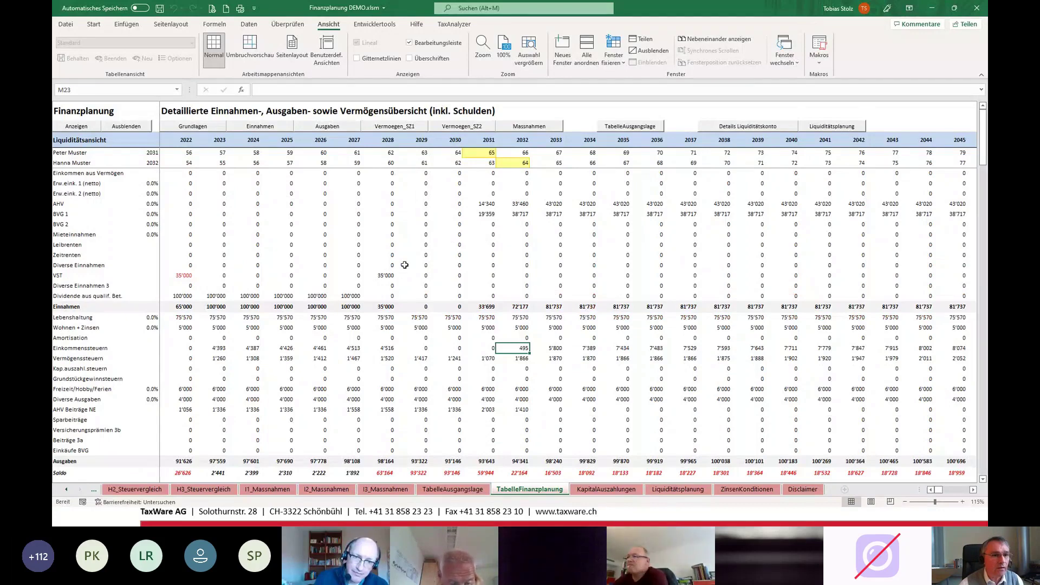
scroll(404, 265, "down", 2)
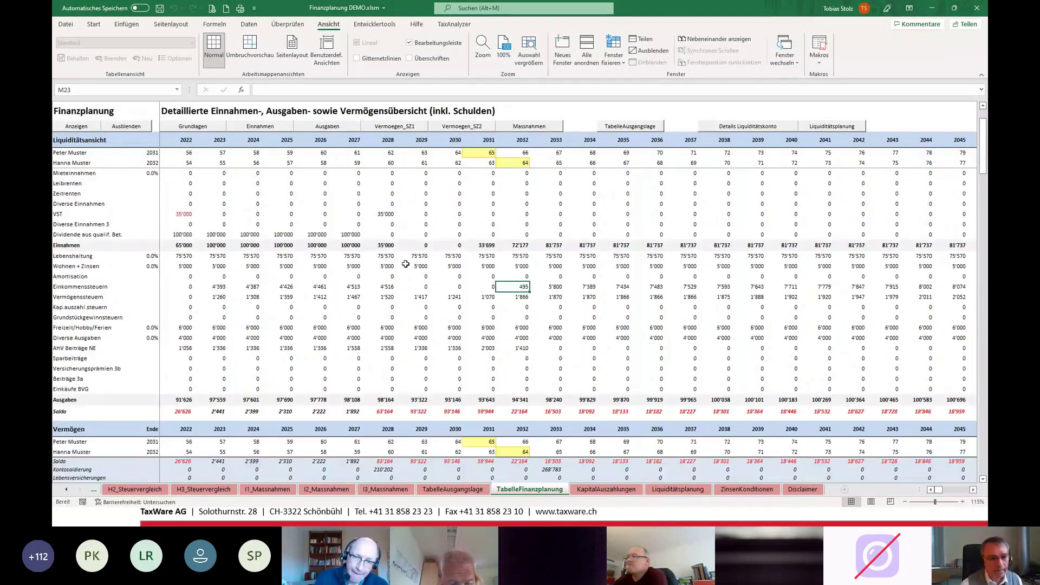
scroll(405, 264, "down", 5)
left_click_drag(67, 307, 68, 381)
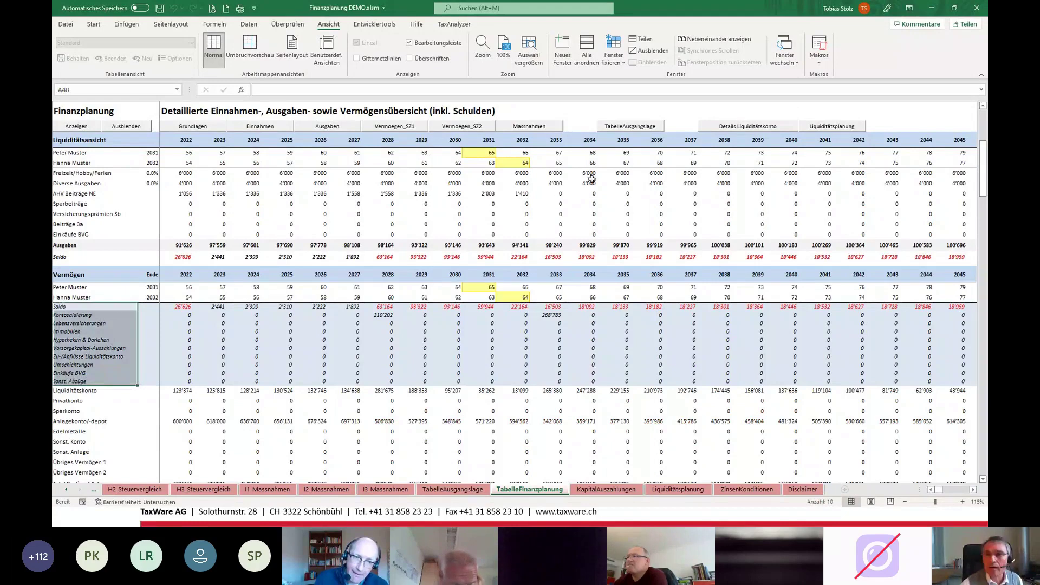
Hide the liquidity account's detail rows, examine the Liquiditätskonto values up to 2028, and show the detail rows again
left_click(592, 181)
left_click(747, 126)
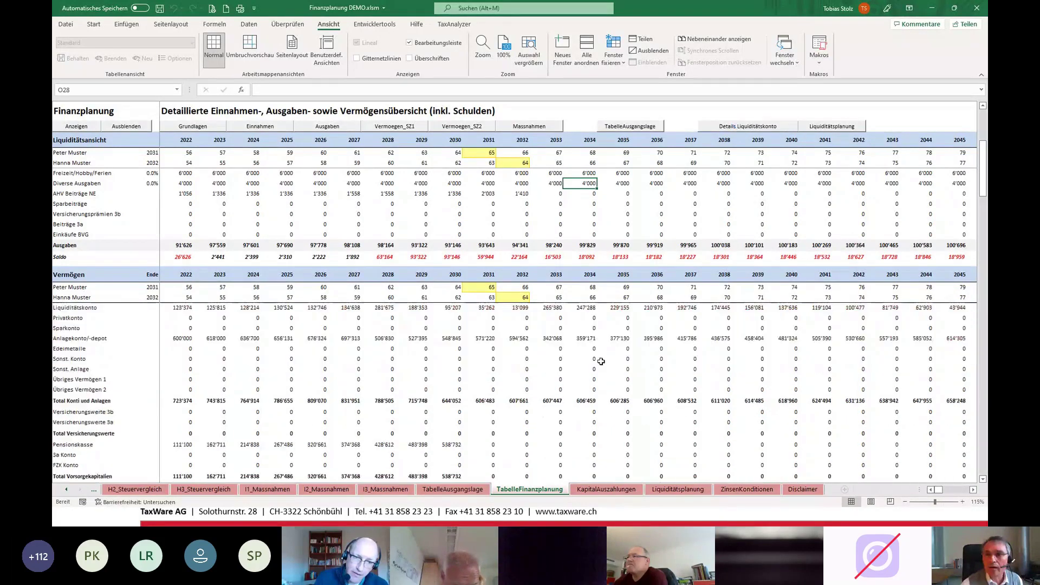
left_click_drag(76, 308, 139, 315)
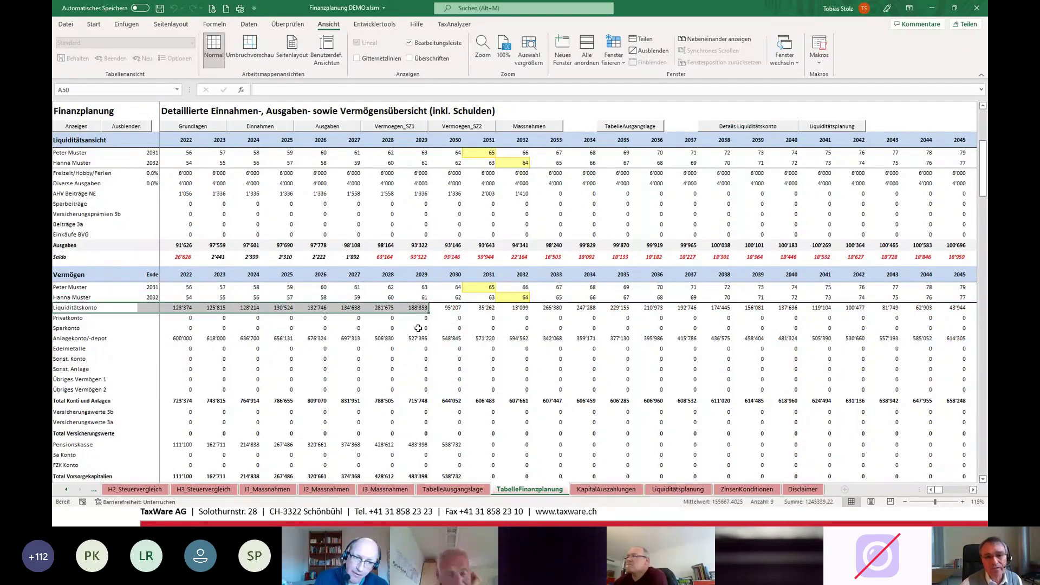
left_click(381, 308)
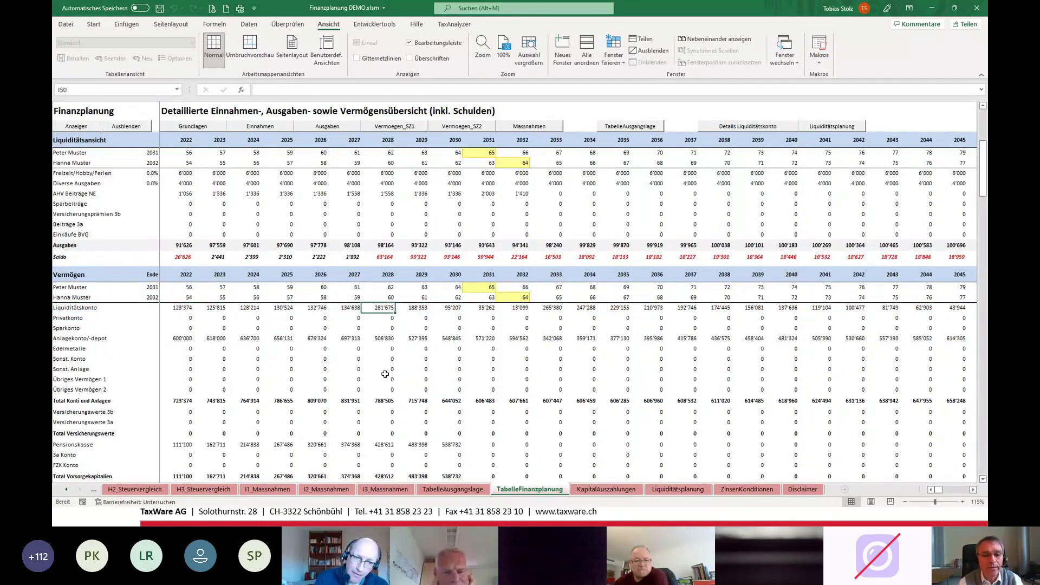
double_click(382, 309)
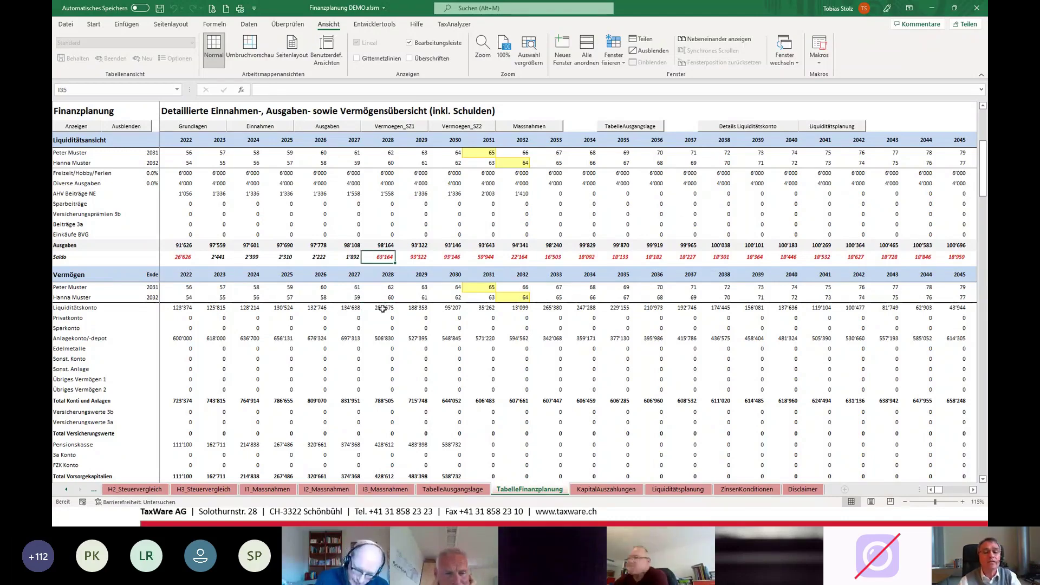
left_click(382, 309)
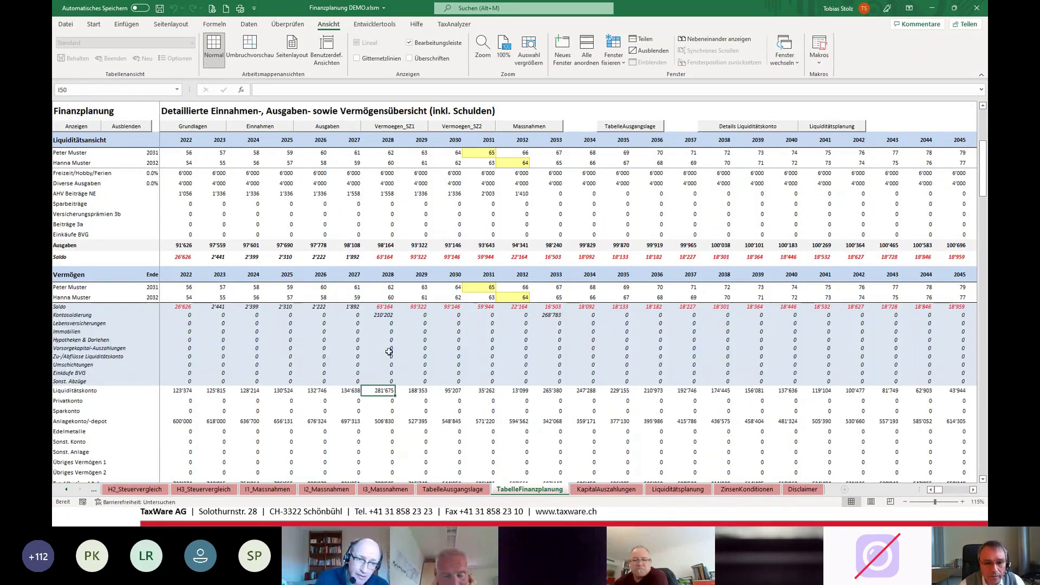
Trace the 2028 Kontosaldierung amount through KapitalAuszahlungen to its note in Liquiditätsplanung, and return to TabelleFinanzplanung
left_click(385, 317)
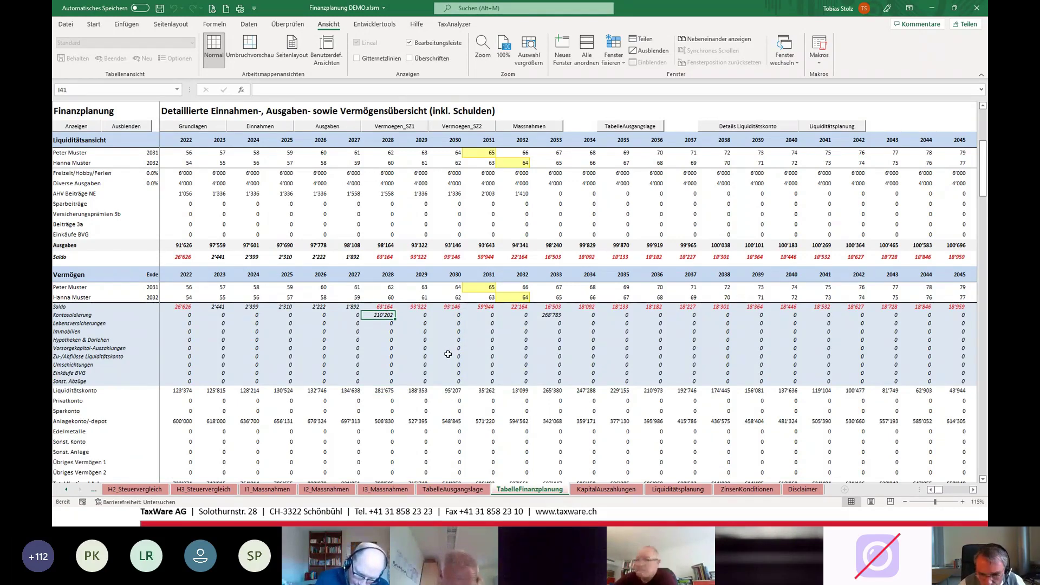
left_click(609, 490)
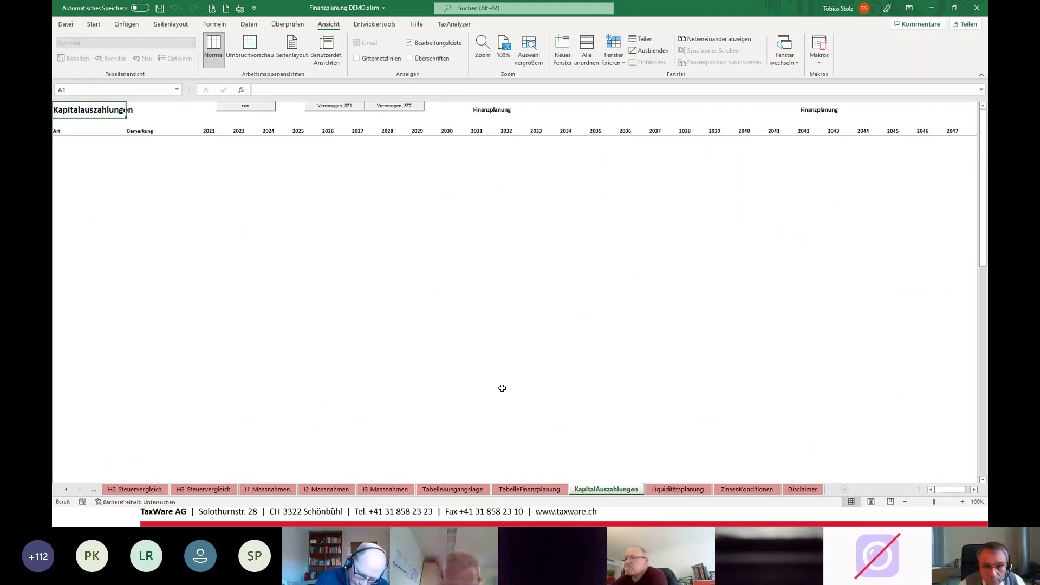
left_click(679, 490)
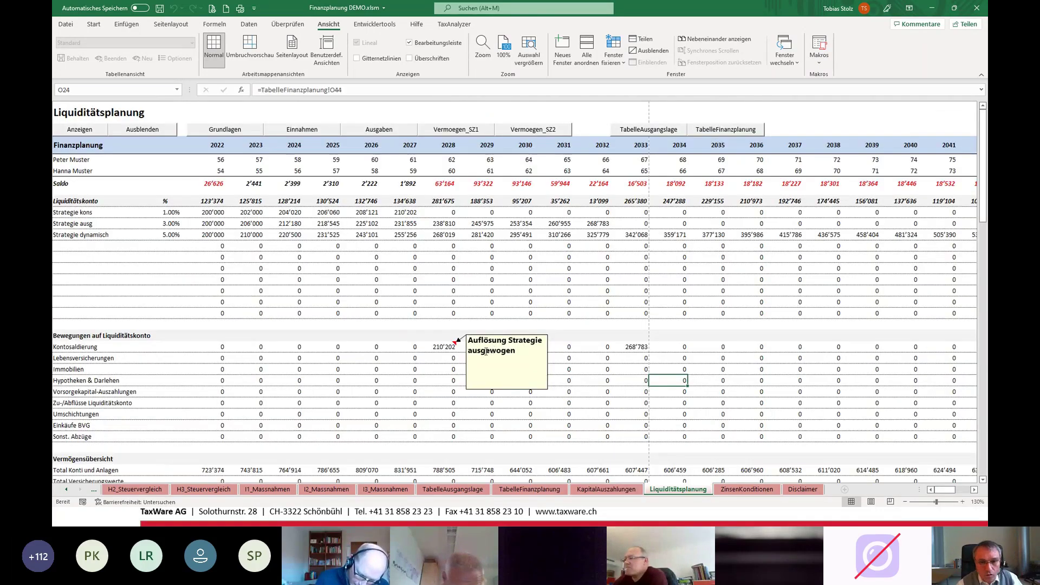
left_click(541, 490)
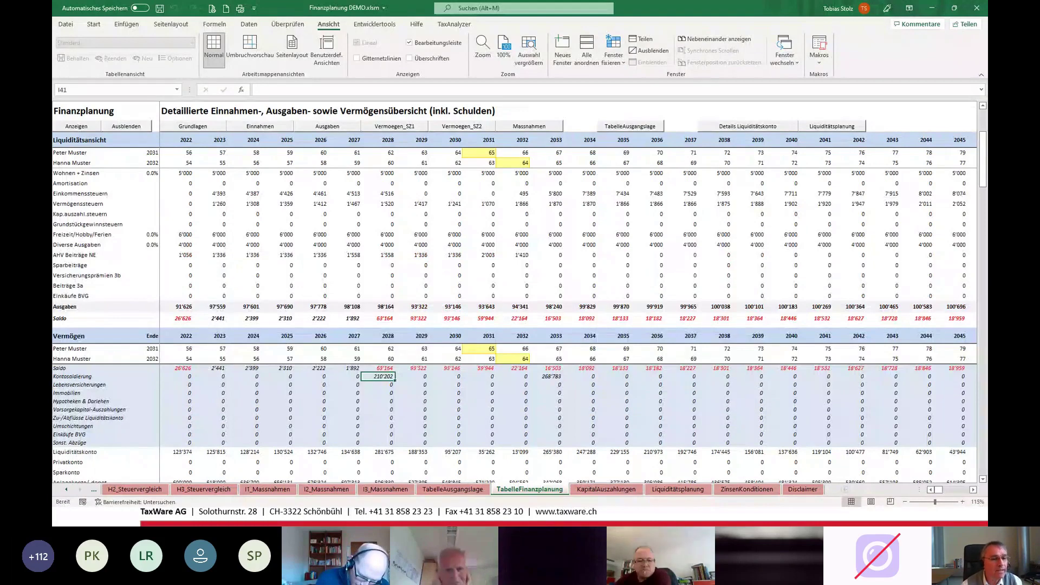
Enter pension fund purchases of 20'000 each for 2022 to 2024 under BVG Plan 1/P1 in Vermoegen_SZ2
left_click(62, 297)
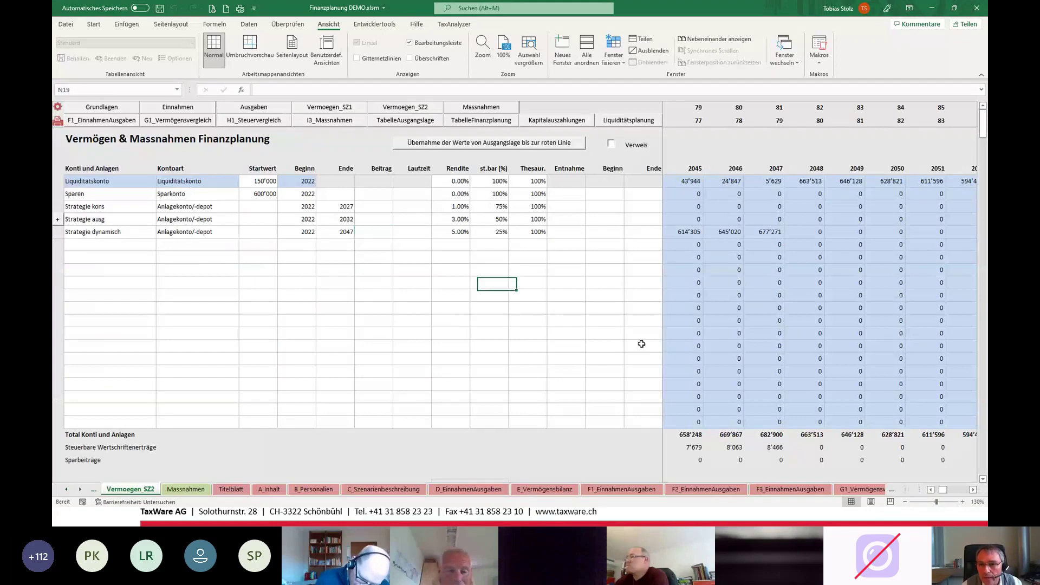
left_click(641, 341)
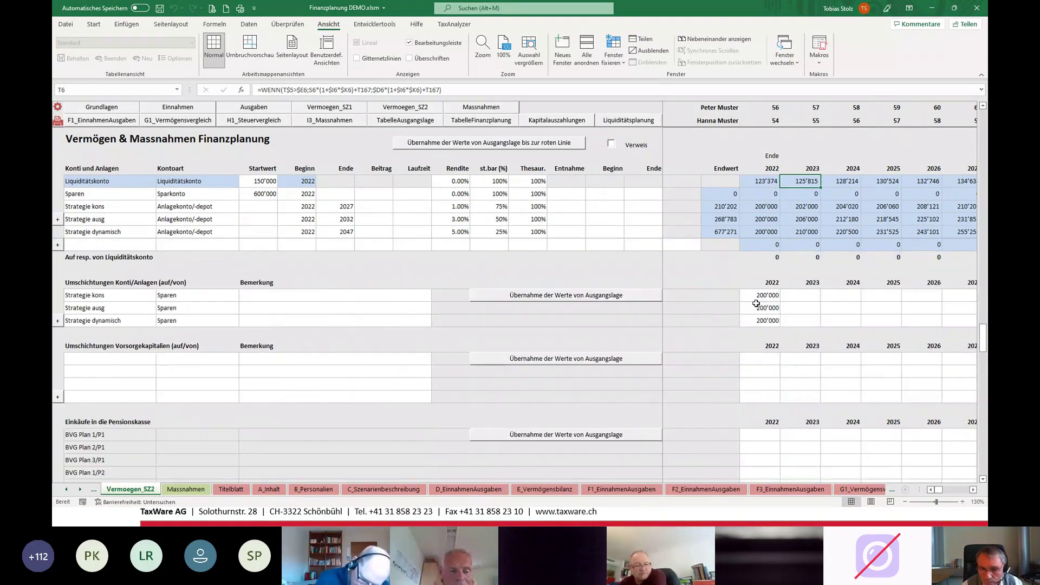
left_click_drag(758, 384, 822, 381)
type("20000")
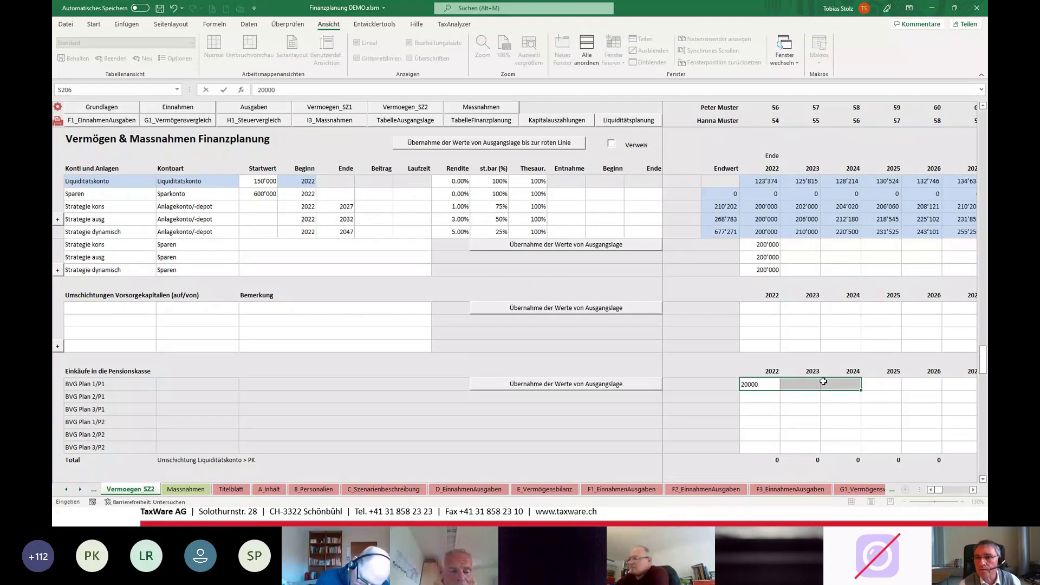
key("ctrl+Return")
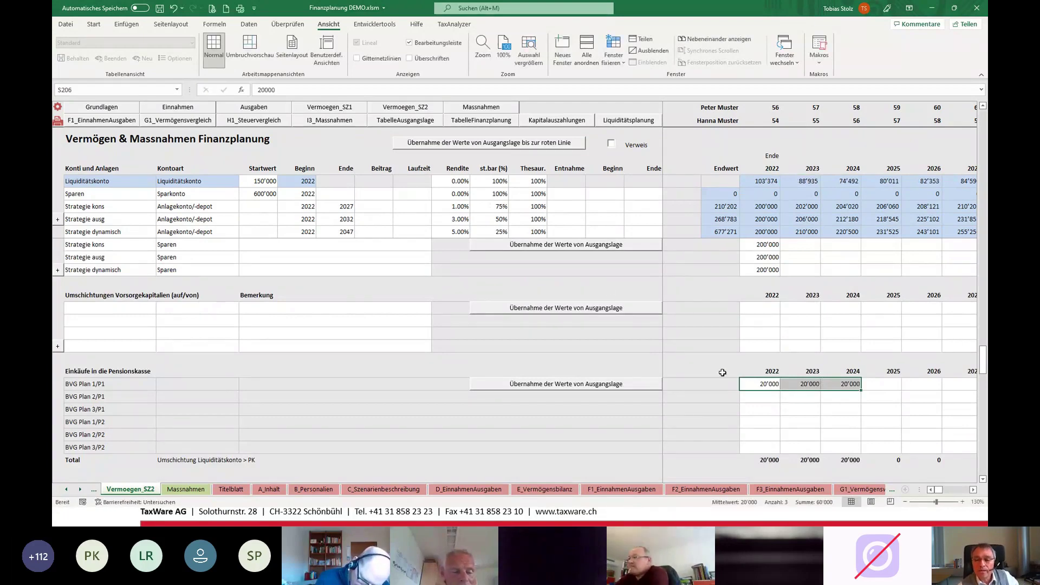
left_click(758, 384)
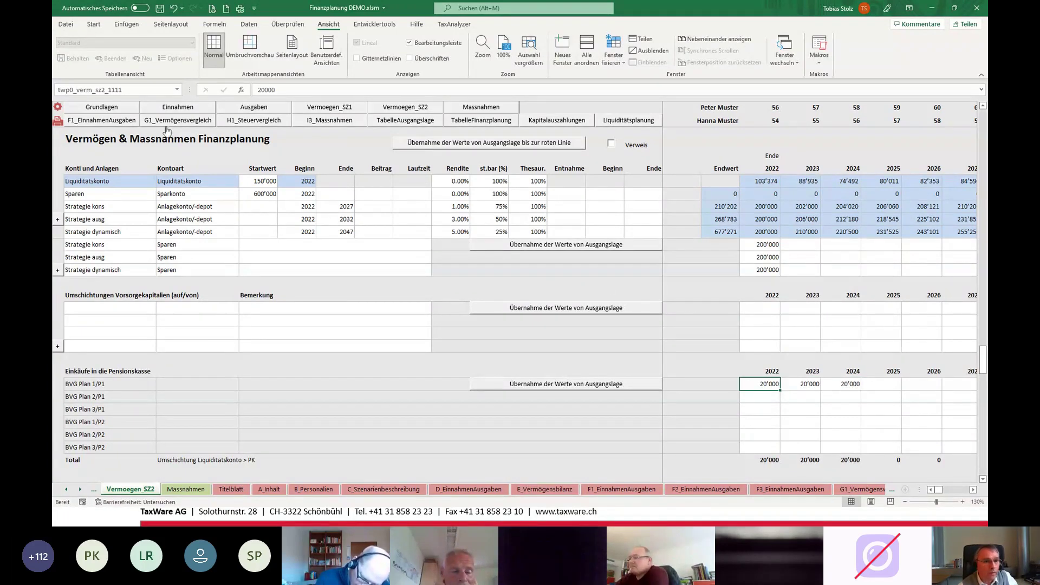
View F1_EinnahmenAusgaben, and examine the Einkäufe BVG entries for 2022 to 2024 and the asset totals in TabelleFinanzplanung
left_click(114, 124)
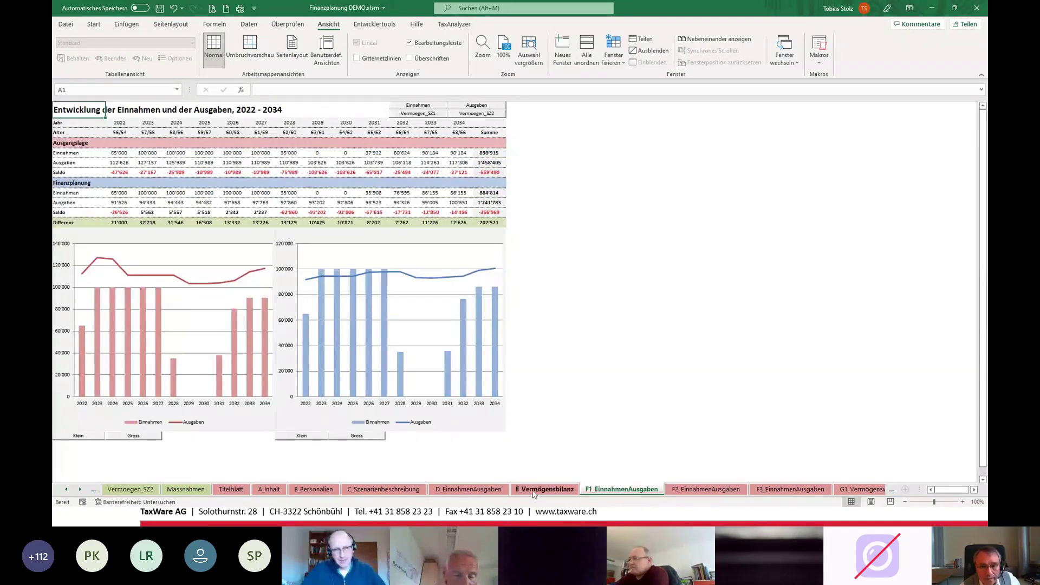
left_click(80, 489)
left_click(525, 489)
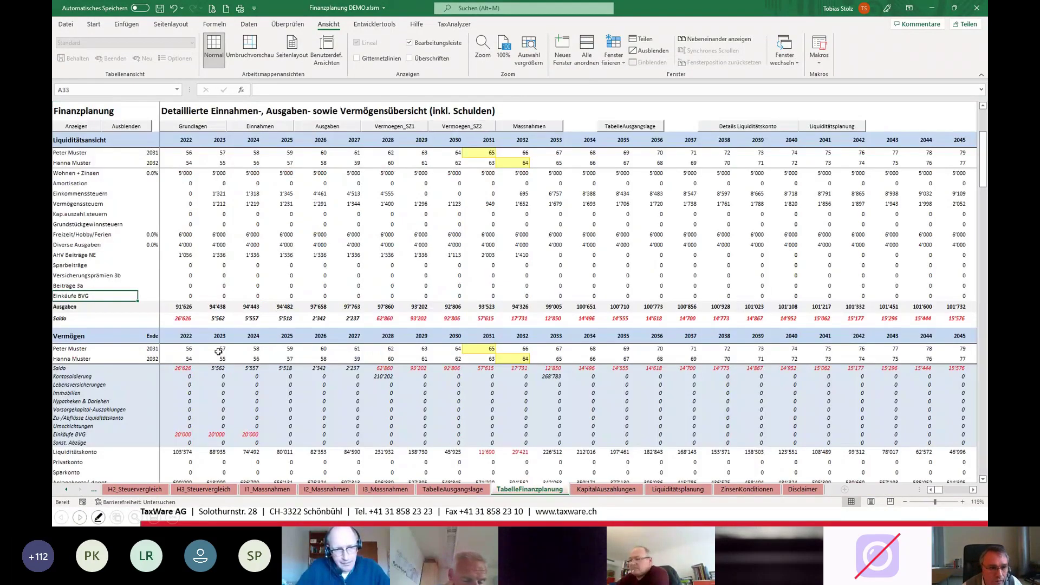
left_click_drag(178, 296, 256, 296)
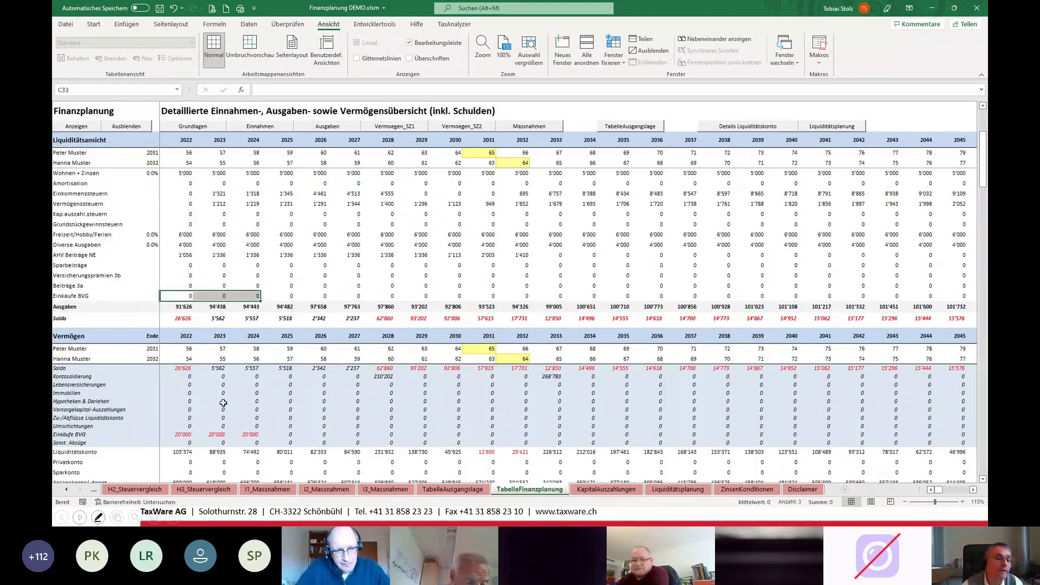
scroll(224, 400, "down", 12)
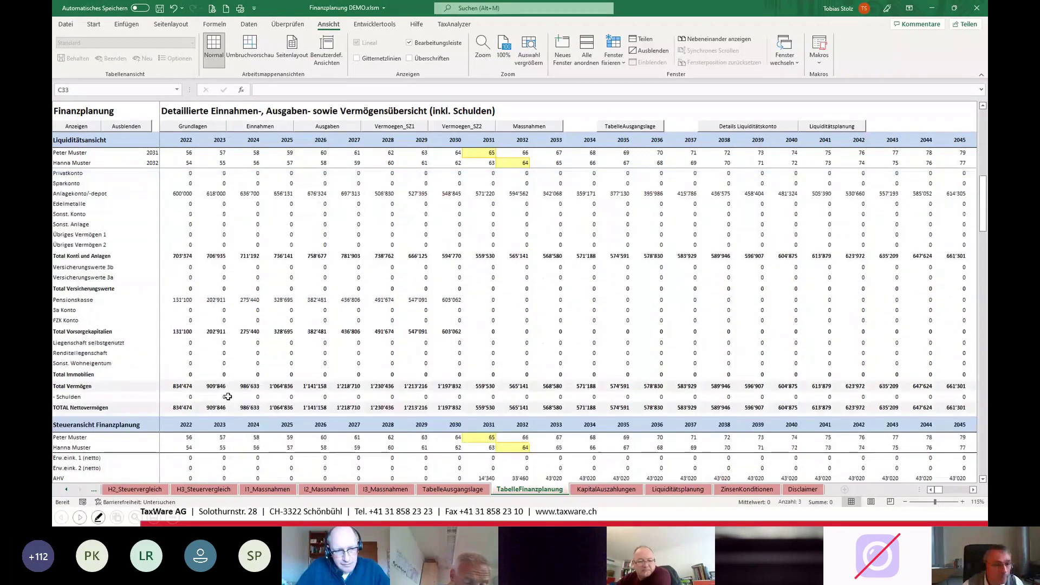
Examine the Einkäufe BVG deductions for 2022 to 2024 in the Steueransicht section of TabelleFinanzplanung
scroll(225, 395, "down", 4)
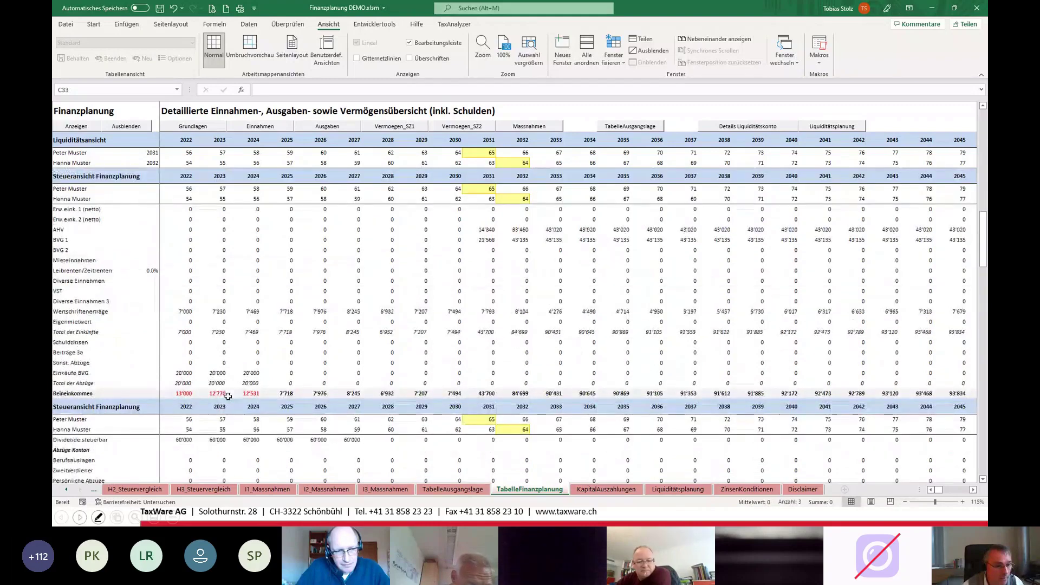
left_click_drag(180, 374, 254, 374)
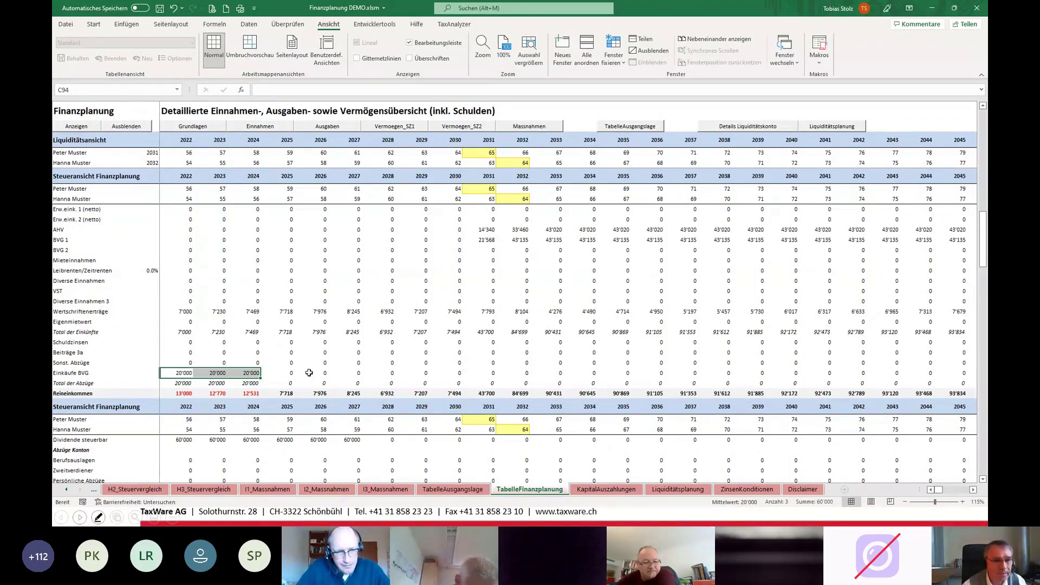
Go through Grundlagen to Einstellungen and highlight the option label BVG Einkäufe wie Ausgaben behandeln under Weitere Einstellungen with the yellow fill
left_click(192, 126)
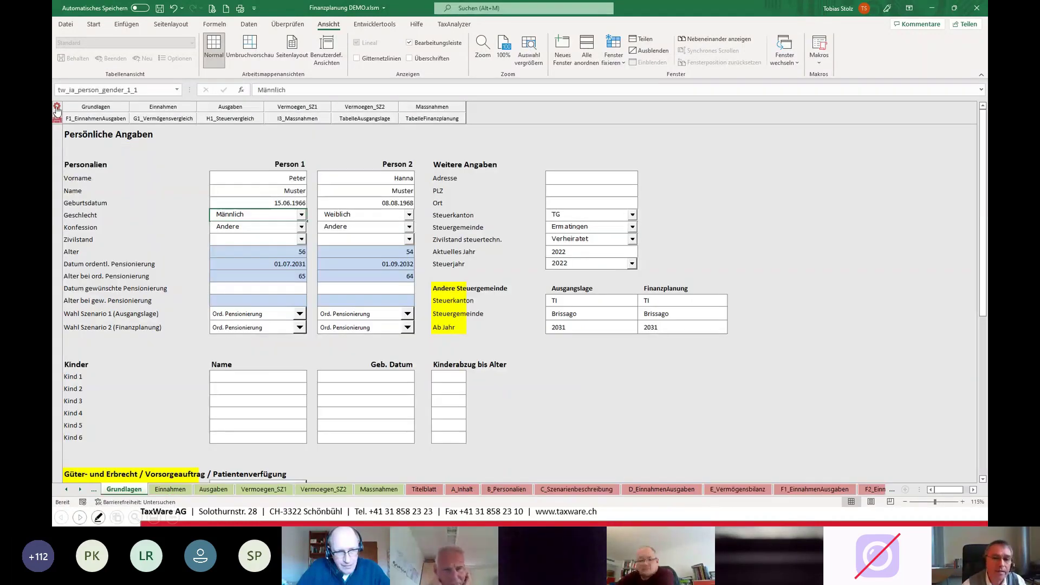
left_click(57, 109)
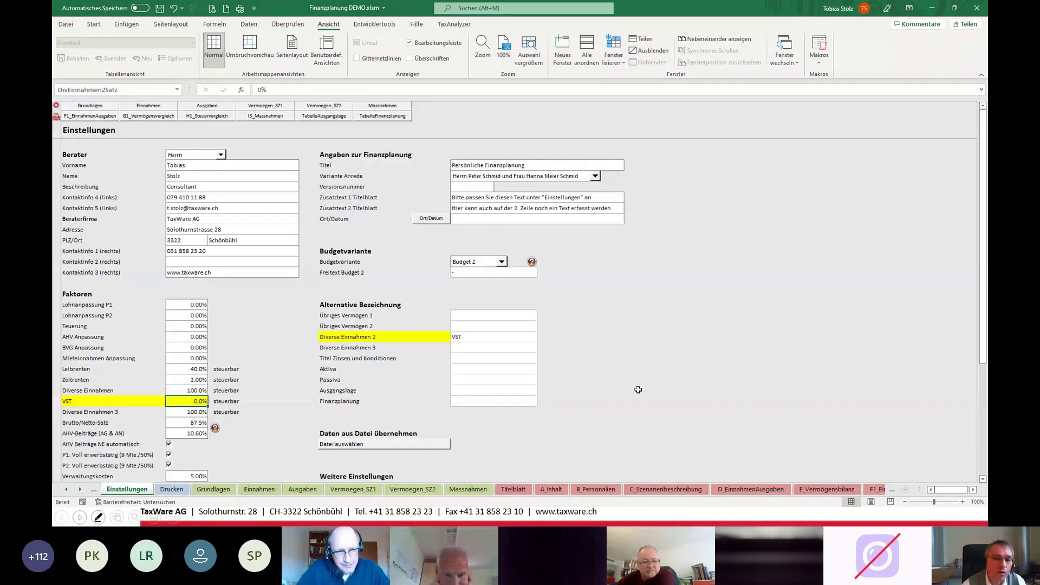
scroll(605, 378, "down", 1)
scroll(604, 377, "down", 4)
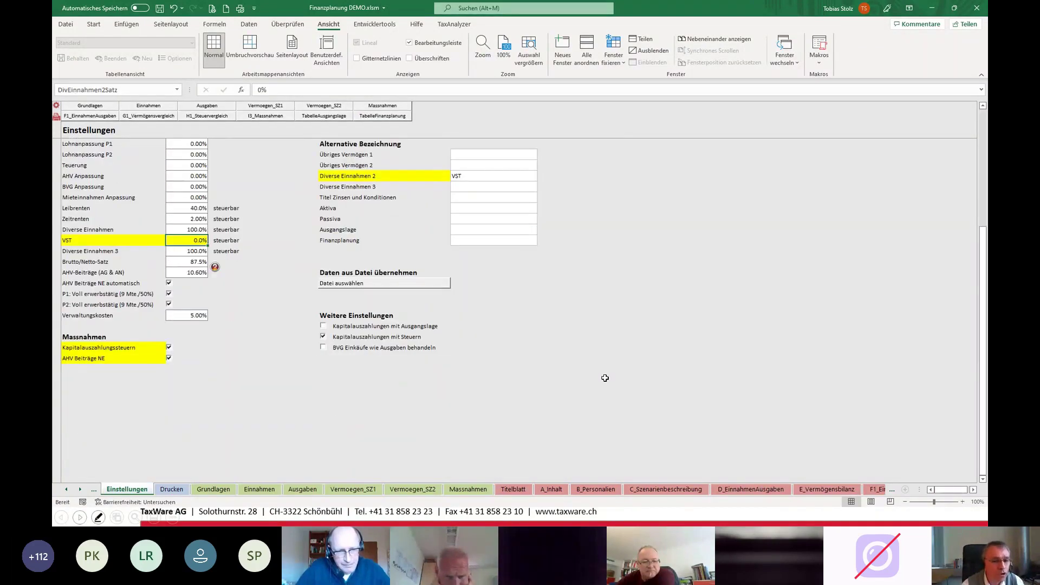
left_click(413, 344)
left_click(93, 25)
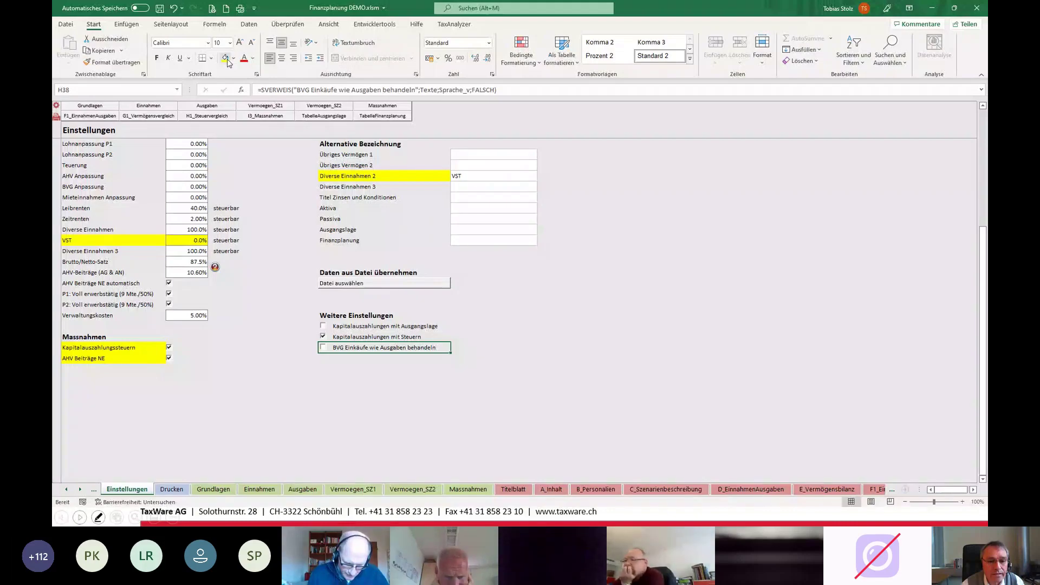
left_click(225, 59)
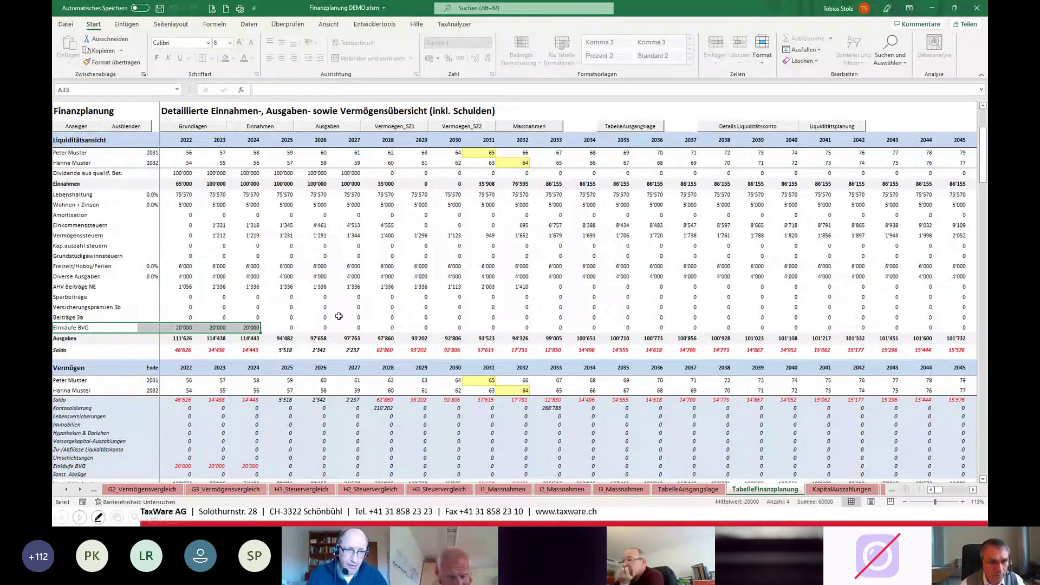
Deselect the Einkäufe BVG row in TabelleFinanzplanung, switch to the presentation and advance to slide 16, Kapitalauszahlung
left_click(378, 297)
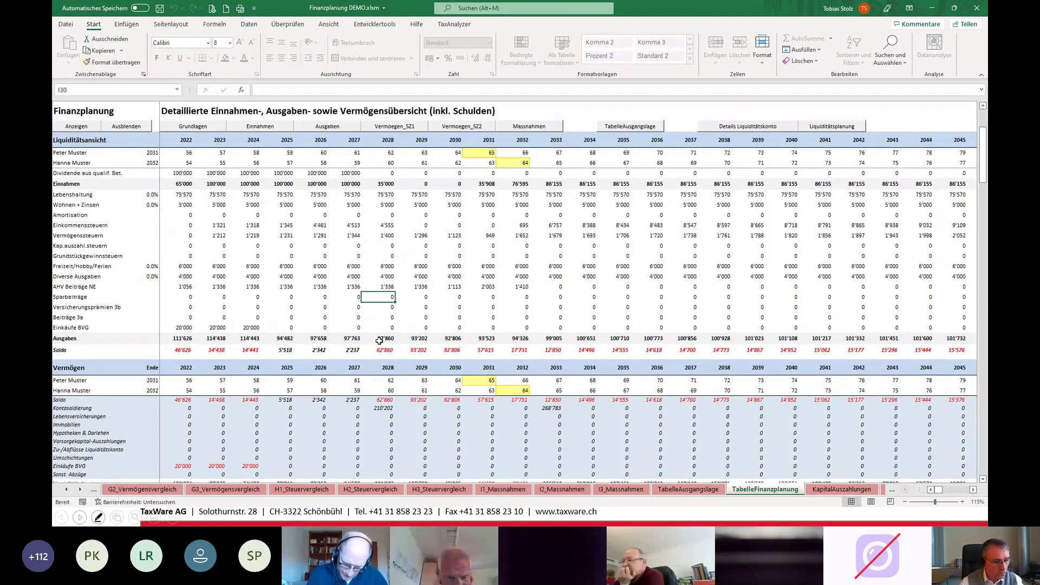
key("alt+Tab")
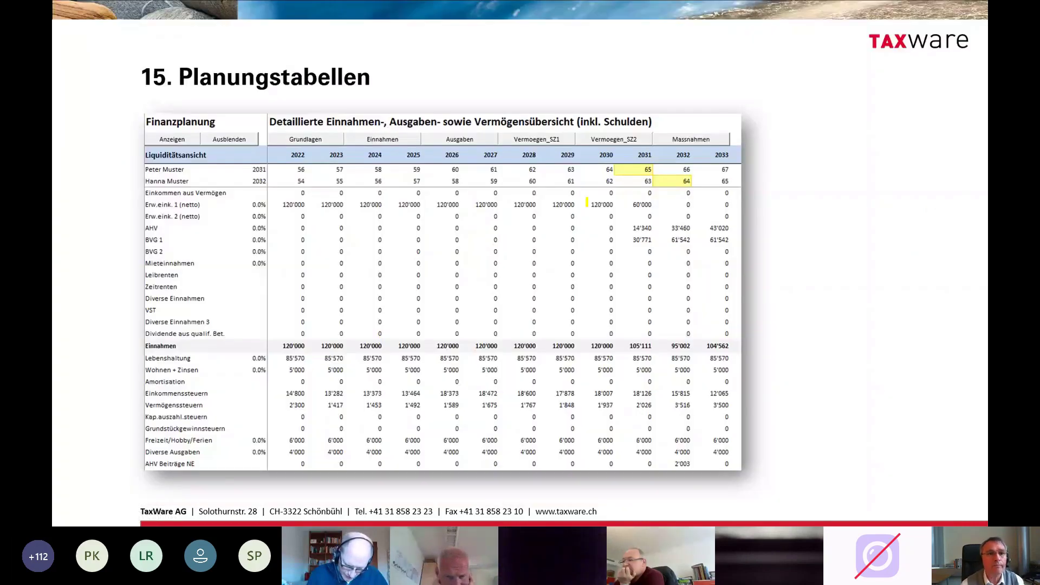
key("Right")
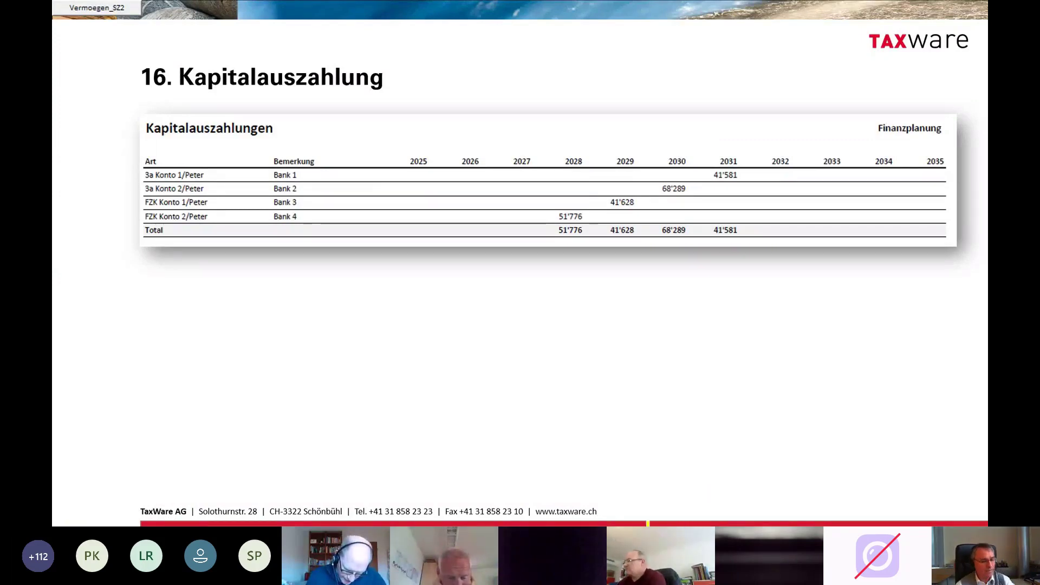
Switch to Excel, view the KapitalAuszahlungen sheet, check the 3a and FZK account rows in Vermoegen_SZ2, and return to KapitalAuszahlungen
key("alt+Tab")
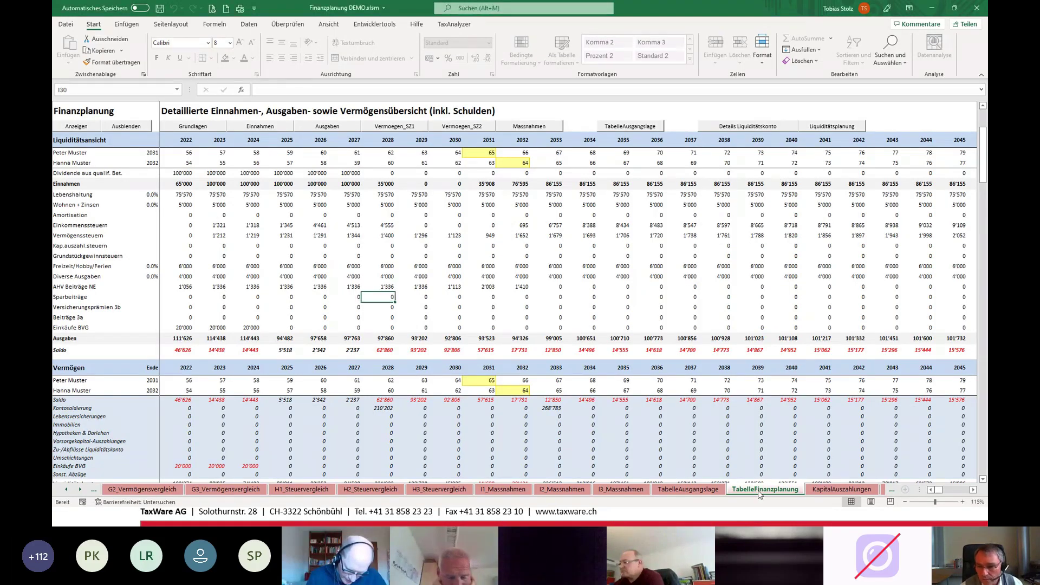
left_click(842, 489)
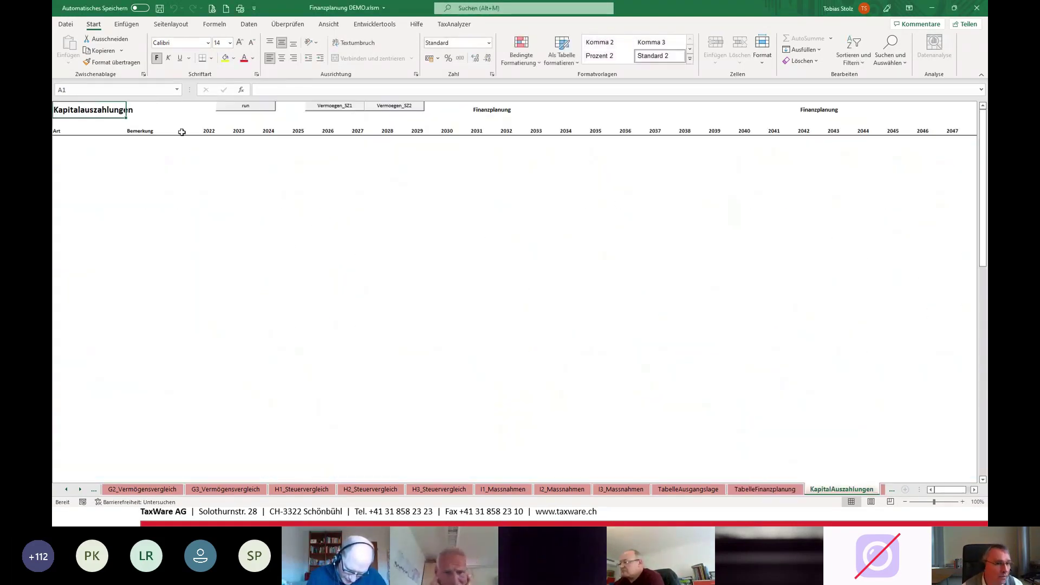
scroll(182, 132, "up", 1)
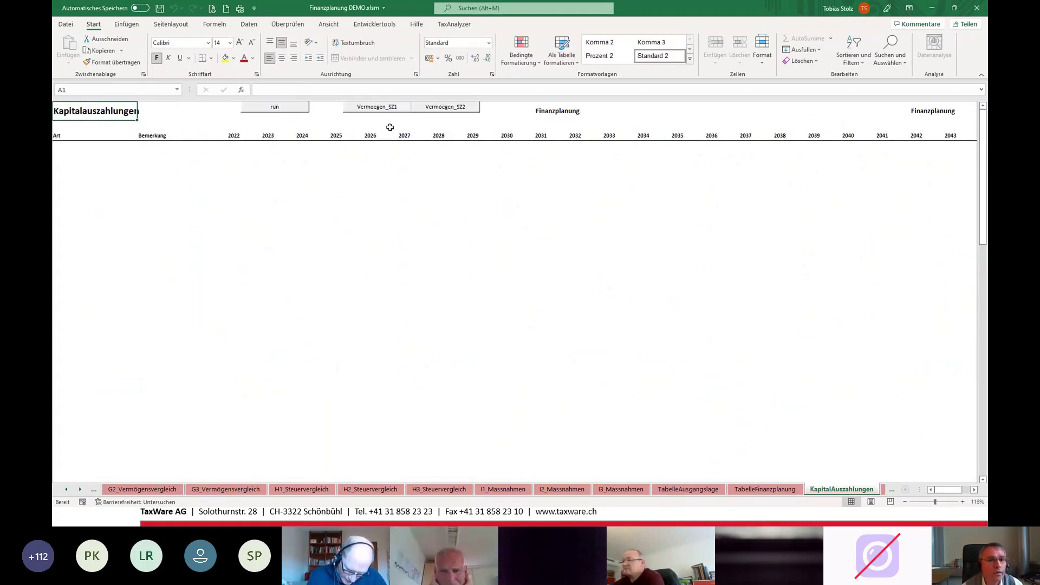
left_click(435, 136)
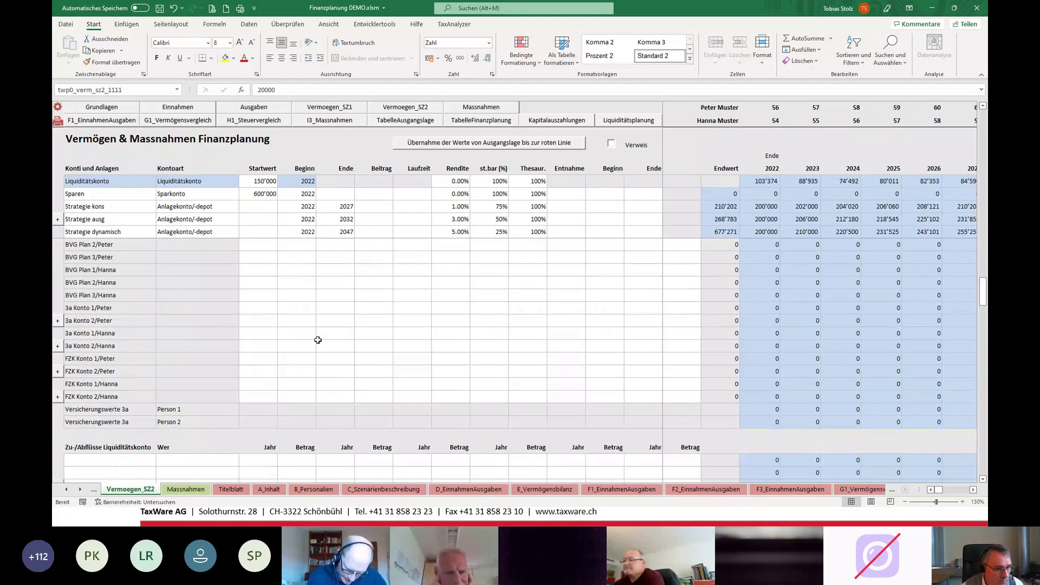
left_click(297, 321)
left_click(341, 320)
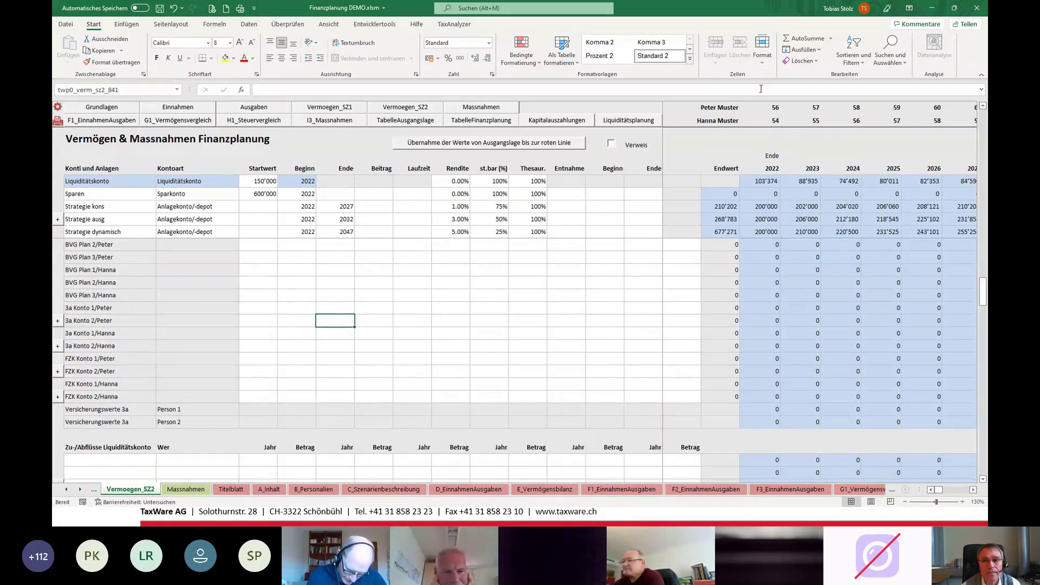
left_click(558, 122)
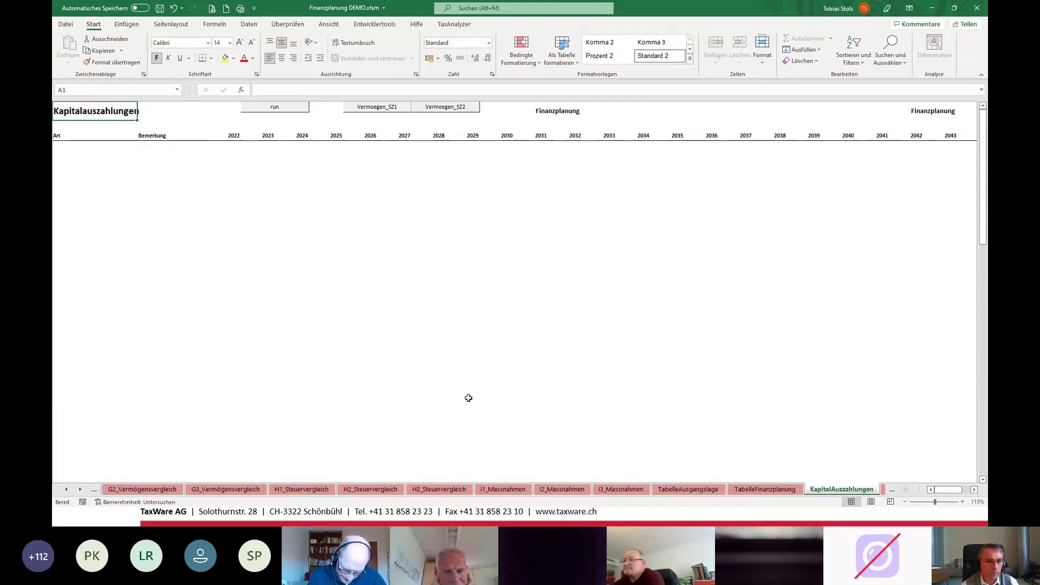
Switch to the presentation and reveal the Mit/ohne Steuern and Mit/ohne Ausgangslage variants on the Kapitalauszahlung slide
key("alt+Tab")
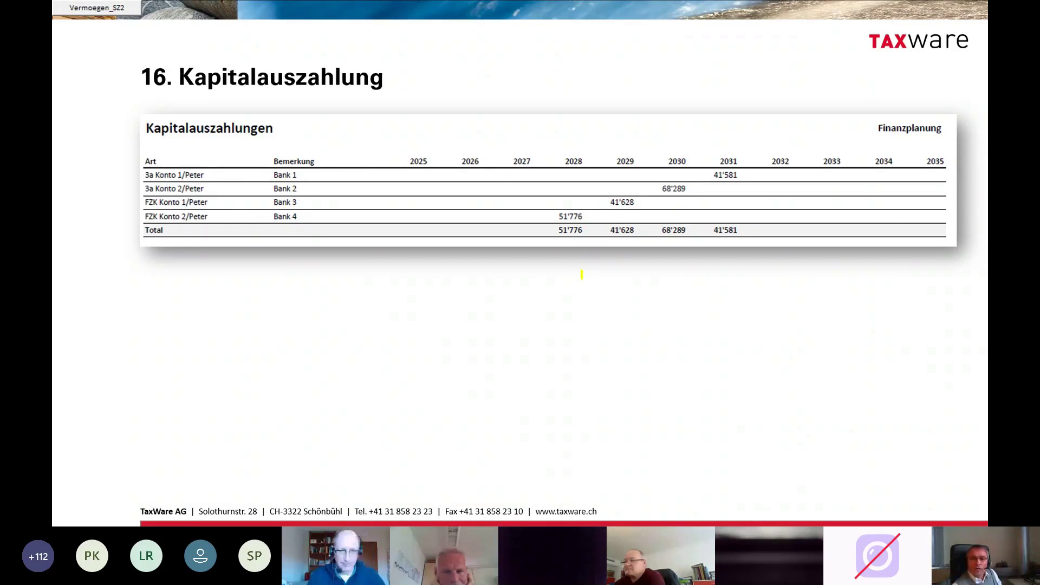
key("Right")
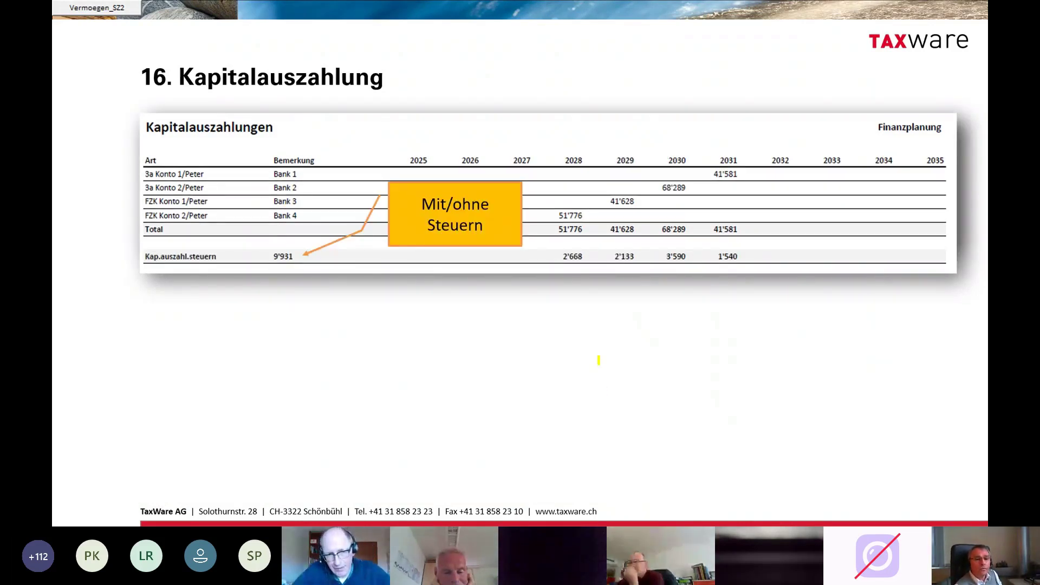
key("Right")
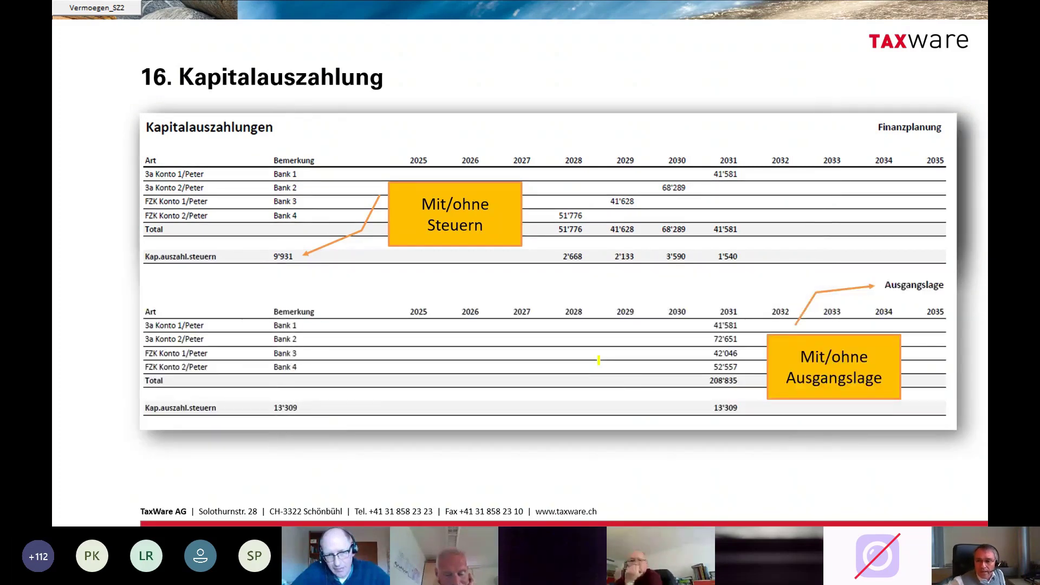